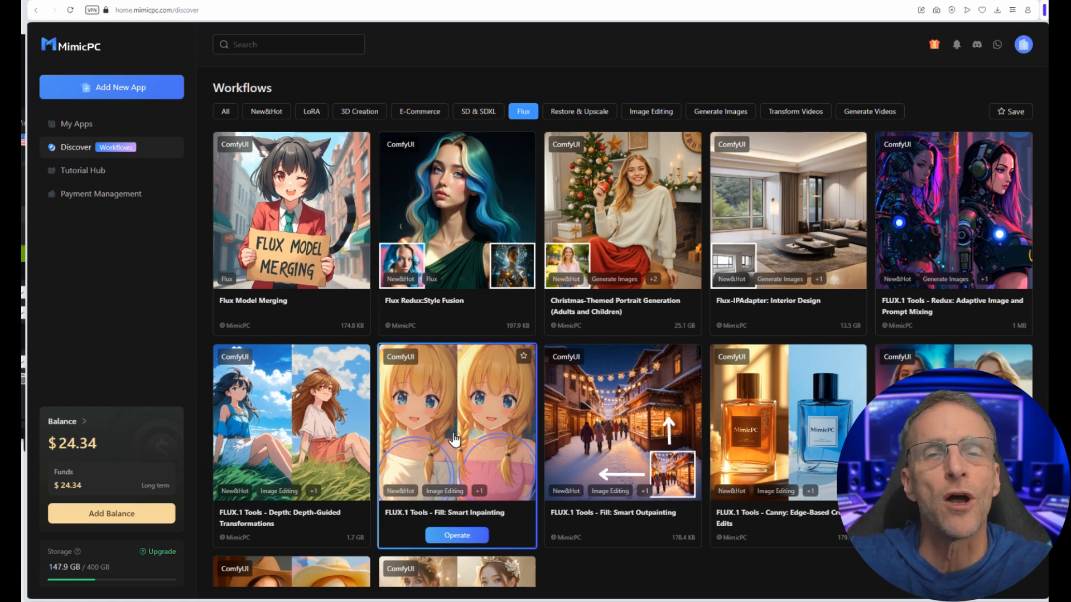
# Step: Create and start the Flux Redux:Style Fusion workflow on Ultra Instant hardware at $1.99/h with Automatic Extension enabled
pyautogui.click(78, 124)
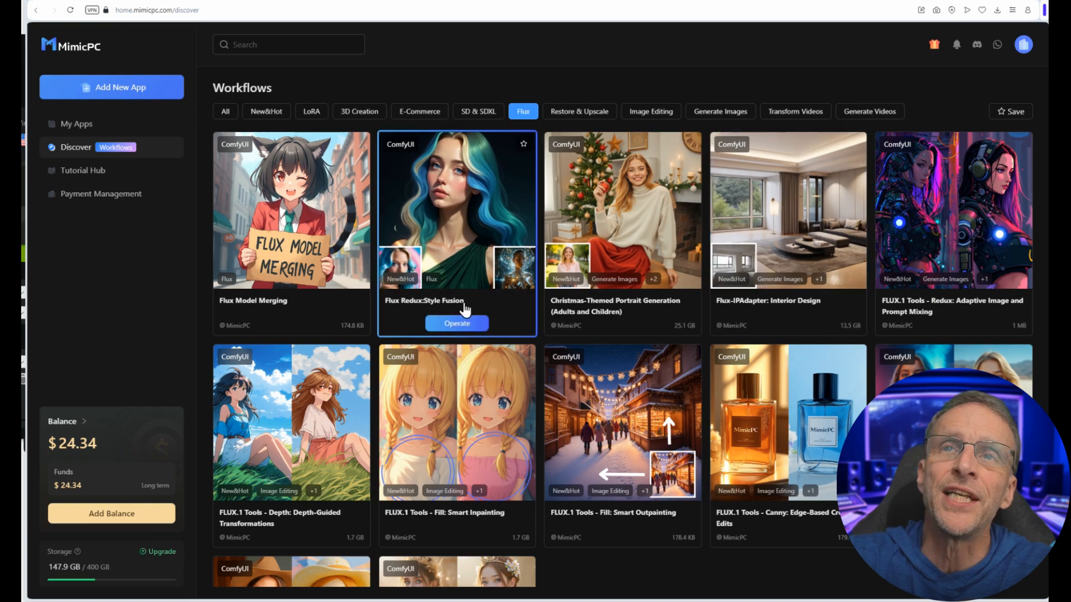
pyautogui.click(462, 325)
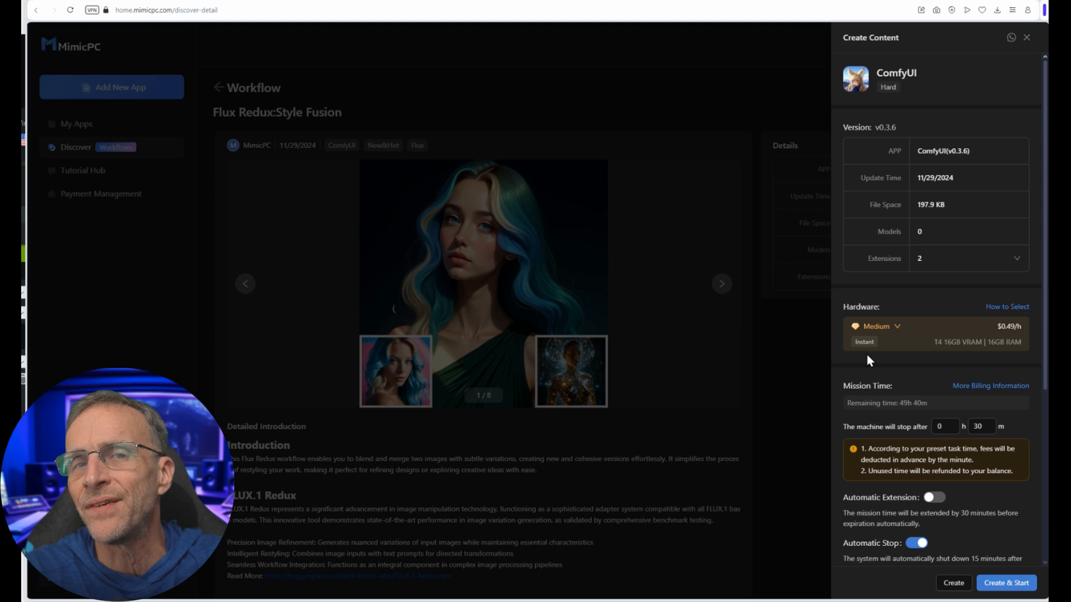
pyautogui.click(897, 328)
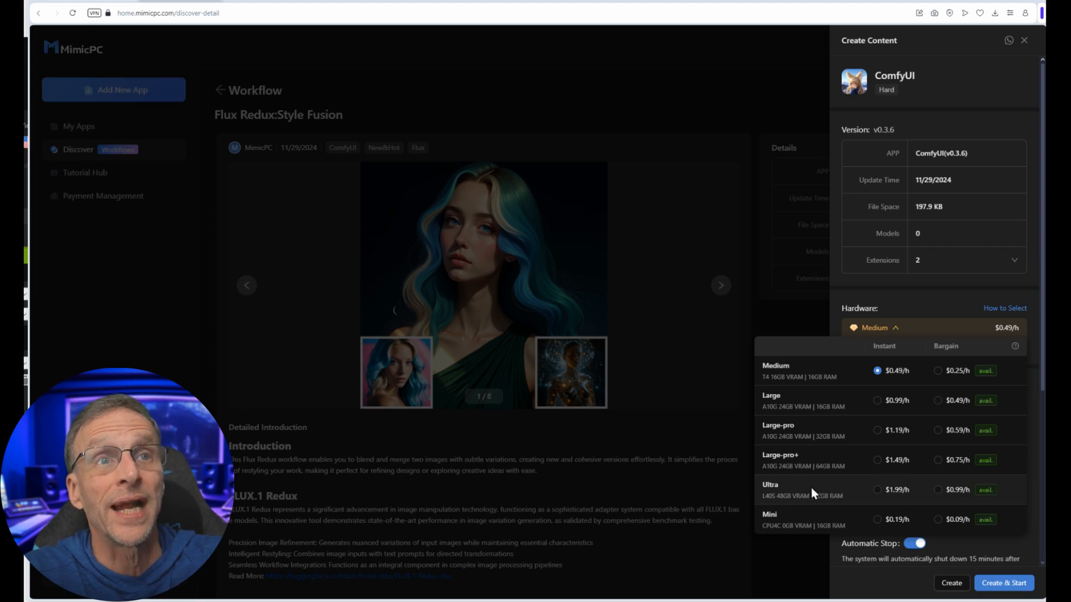
pyautogui.click(887, 490)
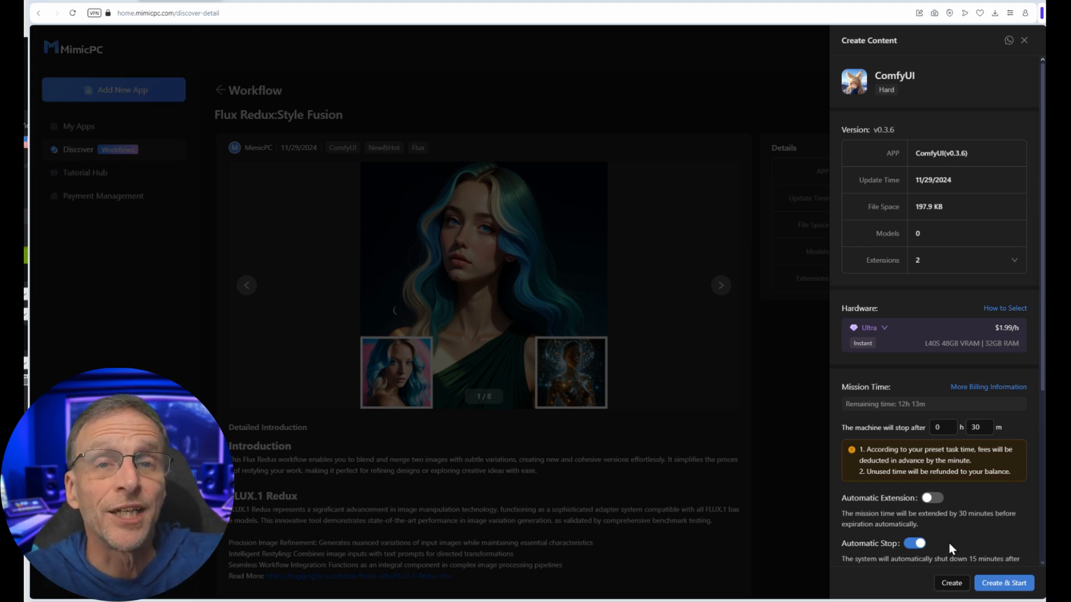
pyautogui.click(935, 500)
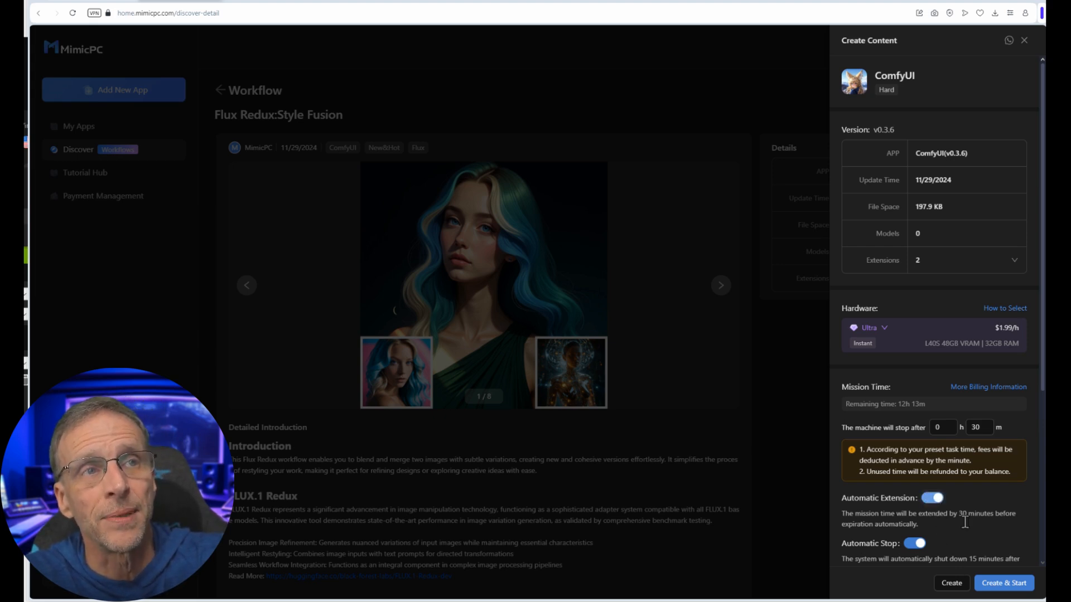
pyautogui.click(993, 584)
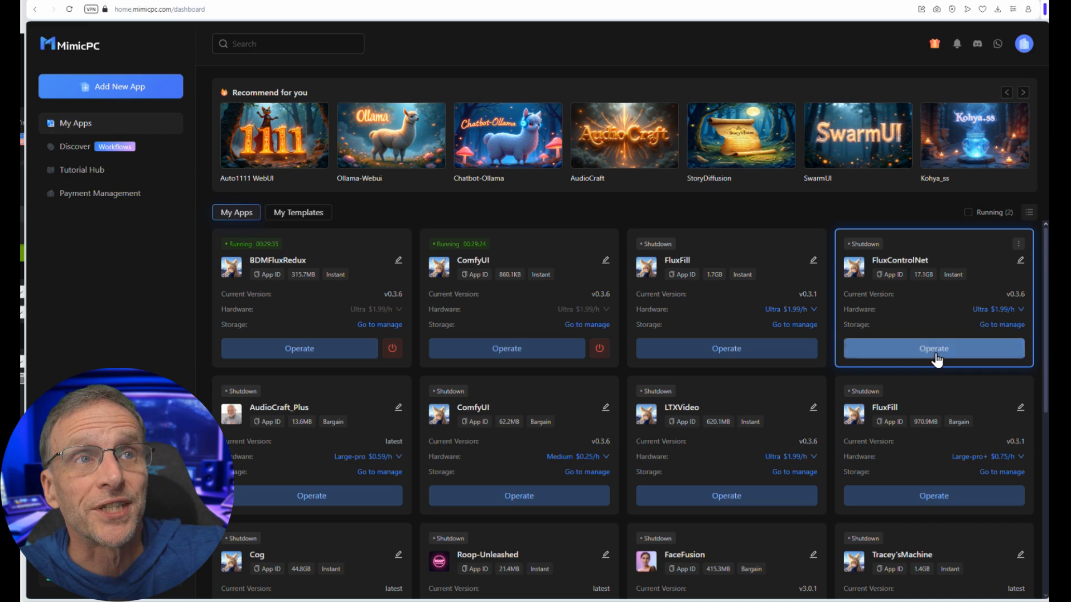
# Step: Launch the FluxControlNet app on version v0.3.6 with a mission time of 30 minutes
pyautogui.click(968, 349)
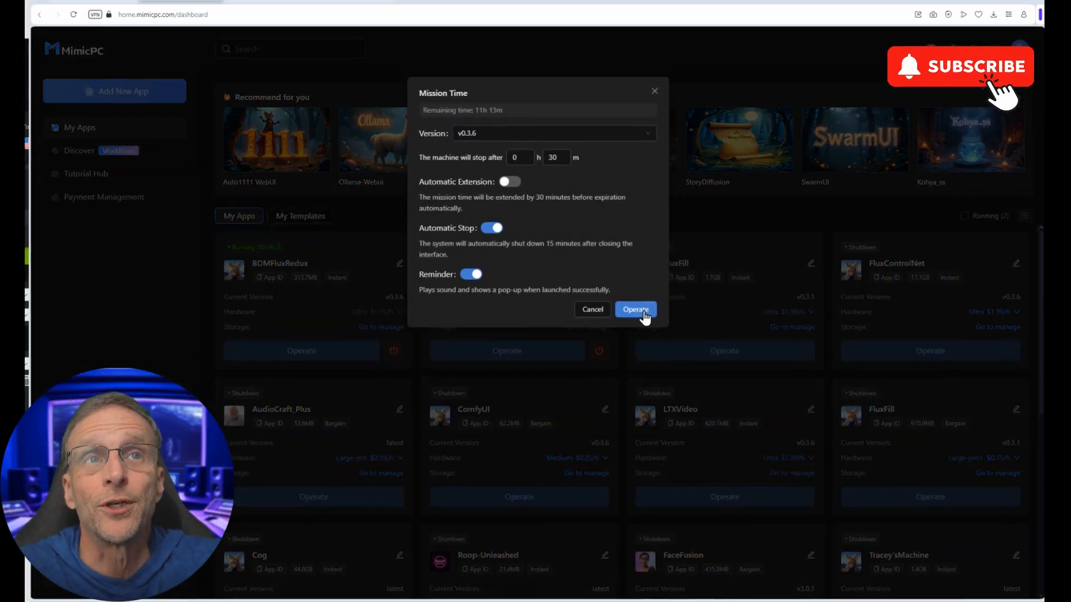
pyautogui.click(644, 312)
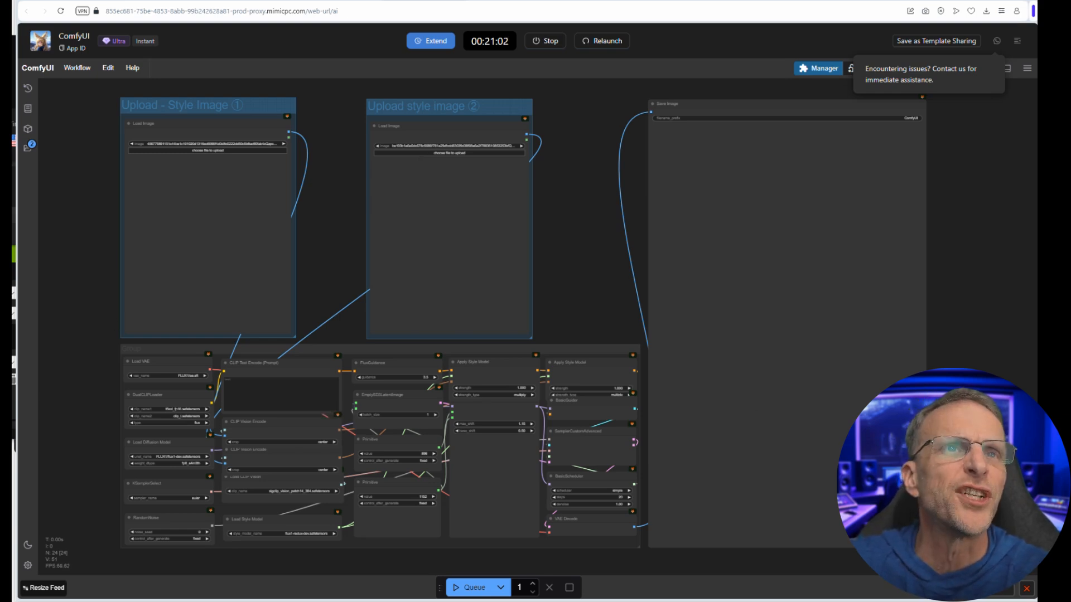
# Step: Load the flower-crowned woman's portrait as style image 1 and the creature in the rain as style image 2, and queue the workflow
pyautogui.moveTo(17, 278); pyautogui.dragTo(191, 254)
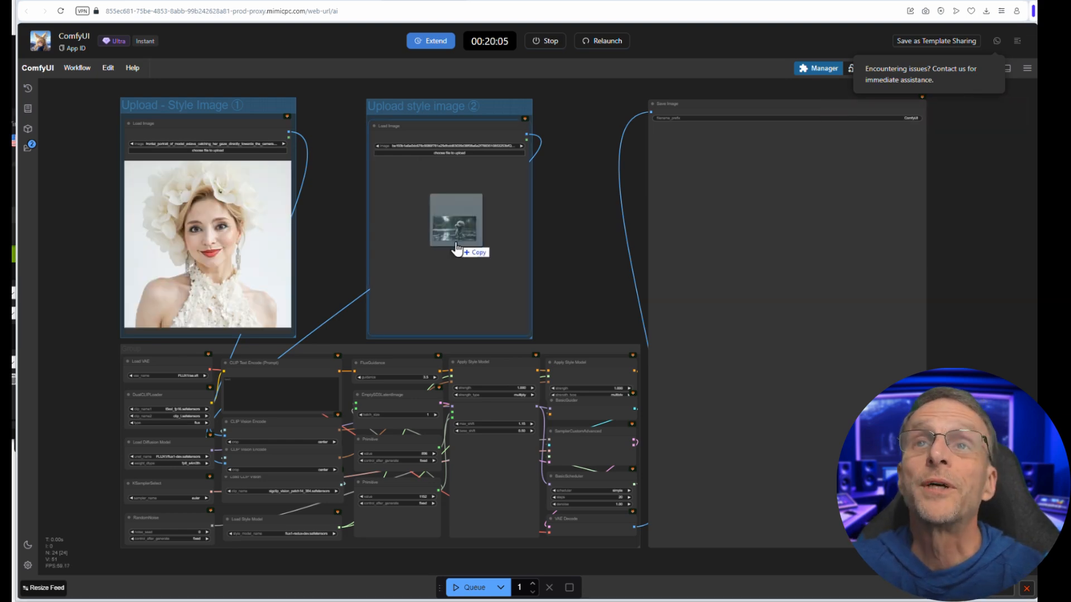
pyautogui.moveTo(463, 223); pyautogui.dragTo(456, 241)
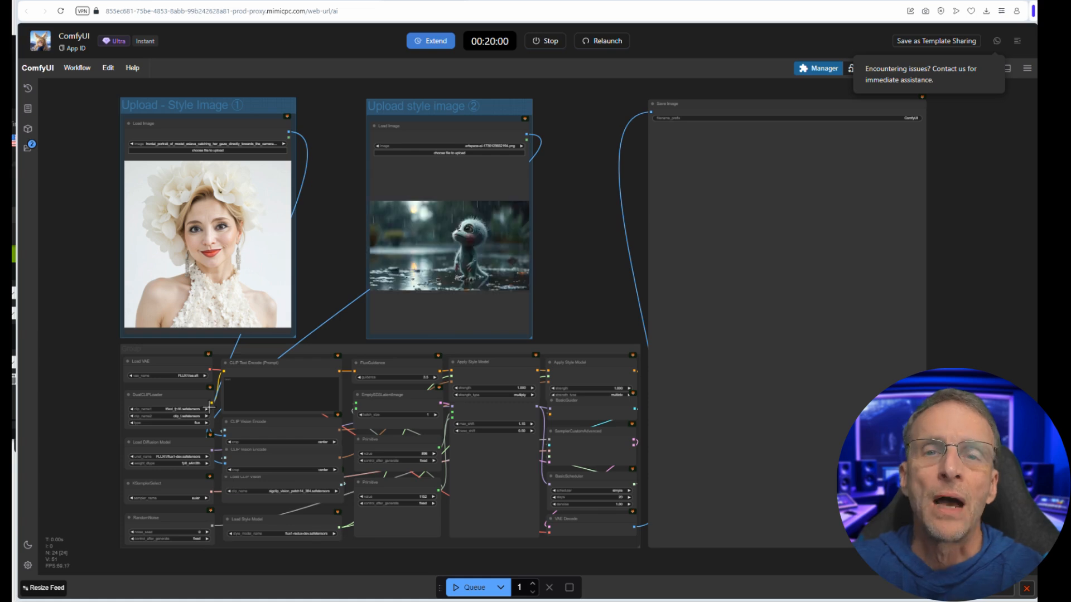
pyautogui.click(472, 587)
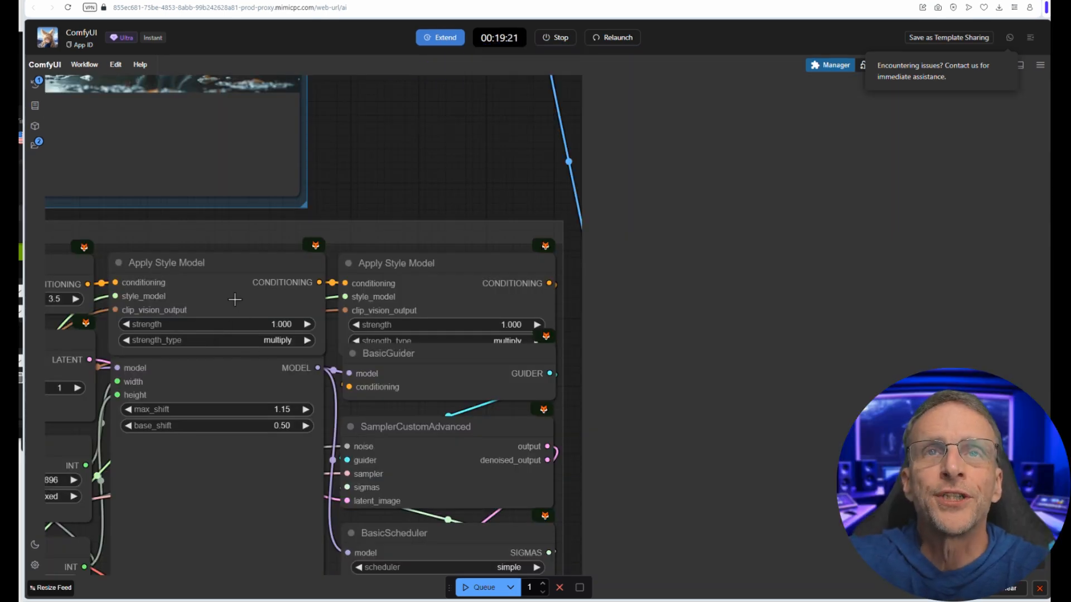
# Step: Examine the strength settings in both Apply Style Model nodes, the sampler preview and the fused output image
pyautogui.scroll(-10, 235, 300)
pyautogui.scroll(5, 232, 335)
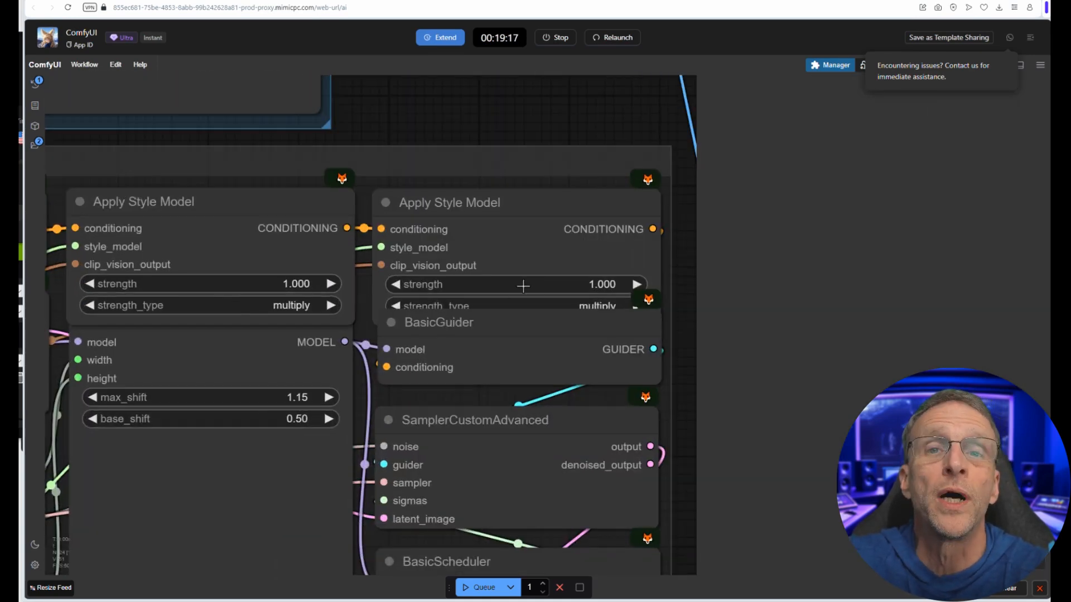
pyautogui.scroll(-10, 524, 286)
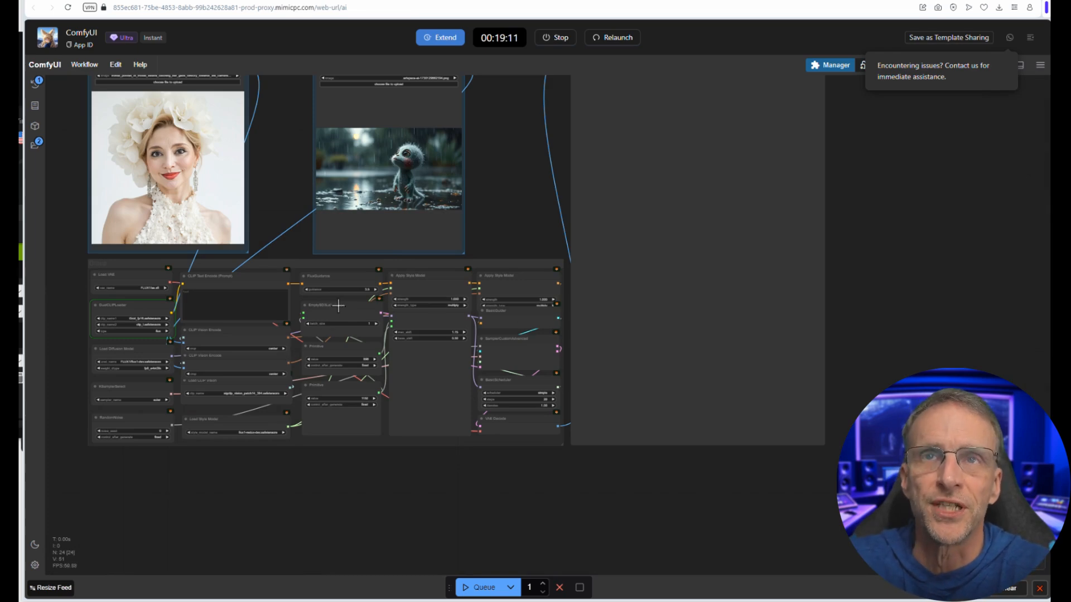
pyautogui.scroll(3, 541, 231)
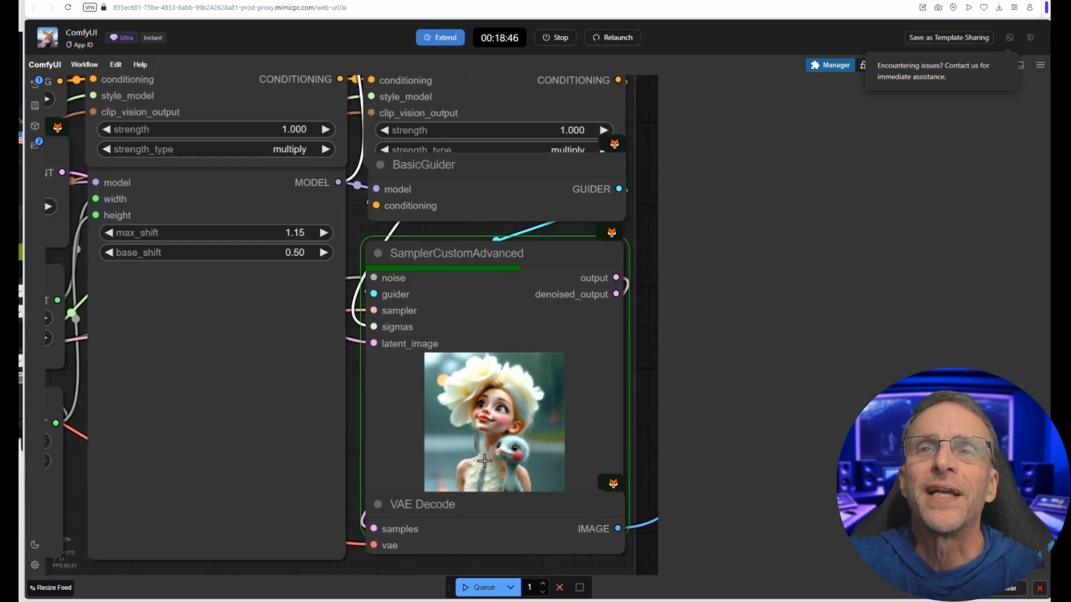
pyautogui.scroll(-2, 484, 461)
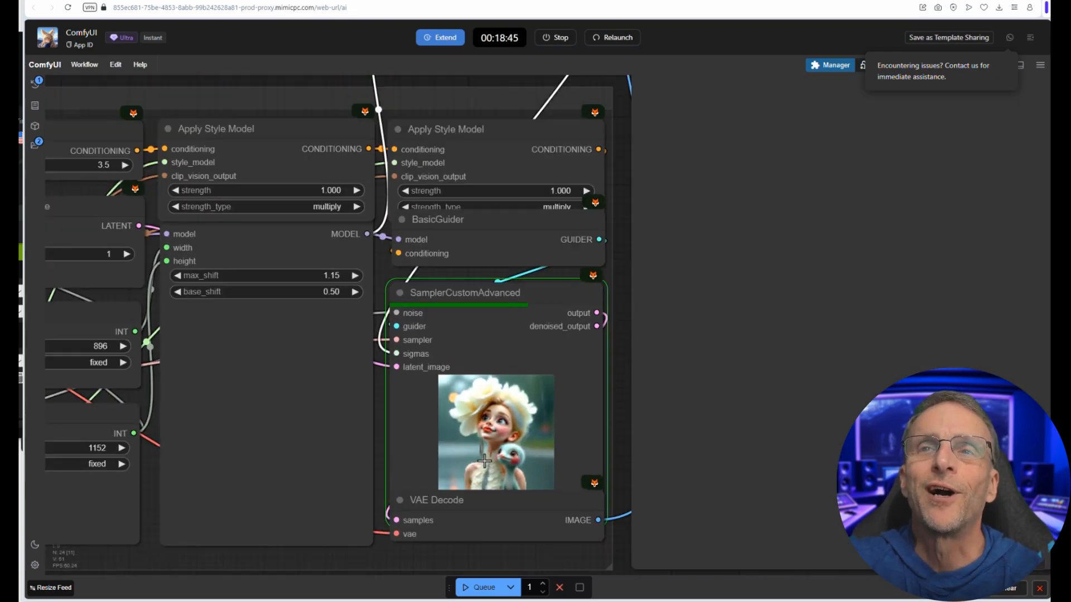
pyautogui.scroll(-5, 484, 460)
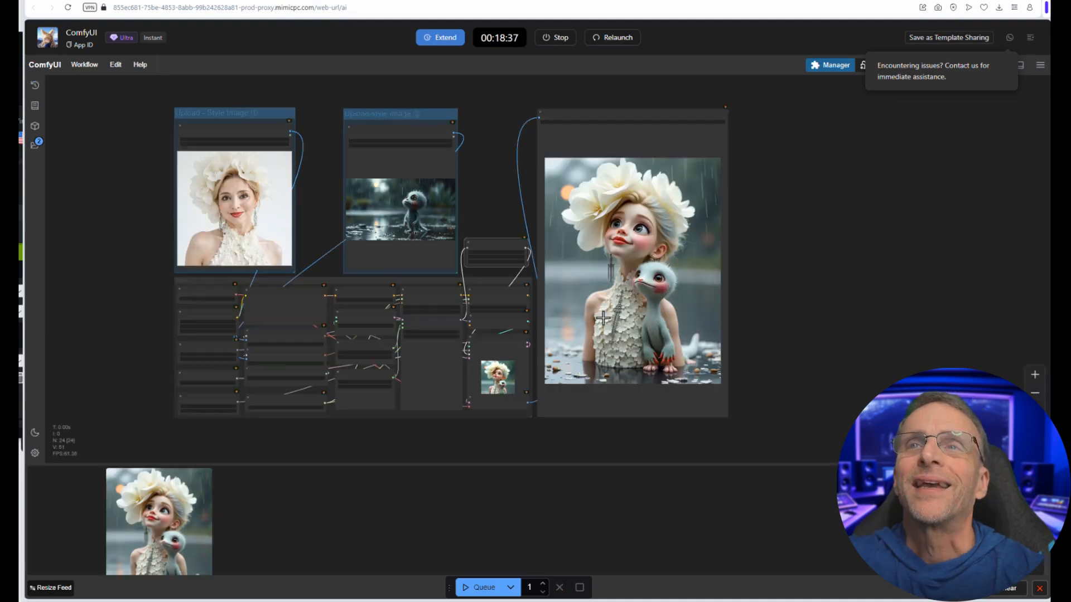
pyautogui.scroll(2, 603, 318)
pyautogui.scroll(-2, 603, 318)
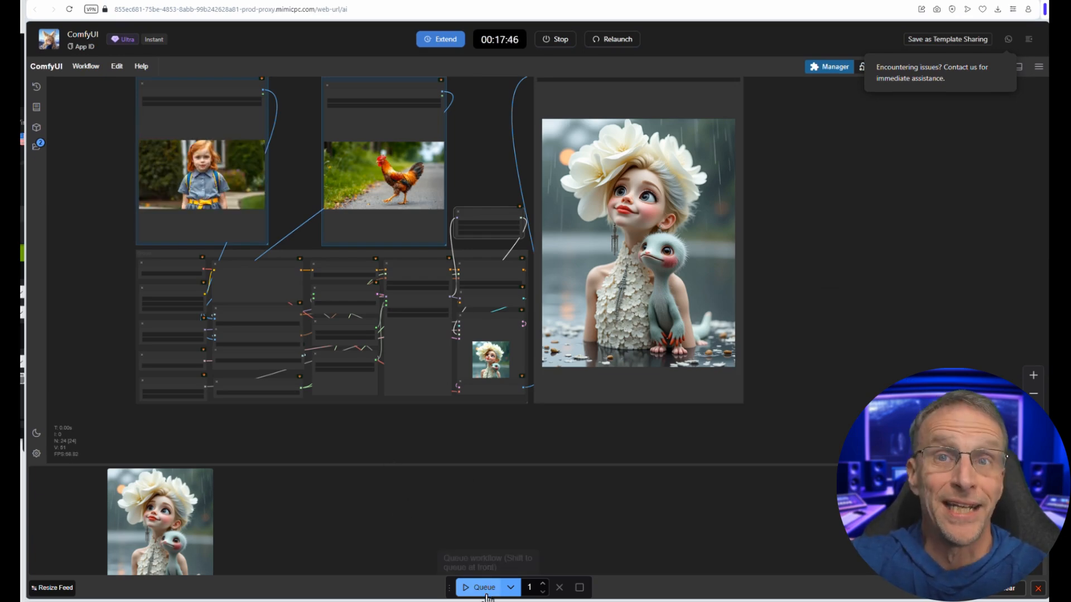
# Step: Queue the workflow with the red-haired girl and rooster style images and inspect the fused output
pyautogui.click(486, 593)
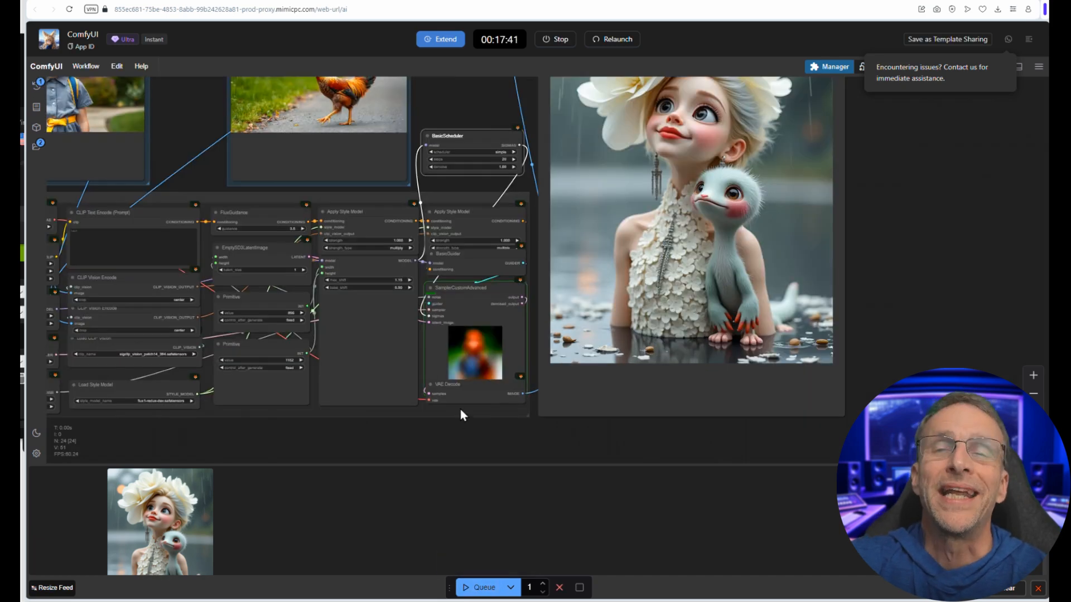
pyautogui.scroll(5, 460, 407)
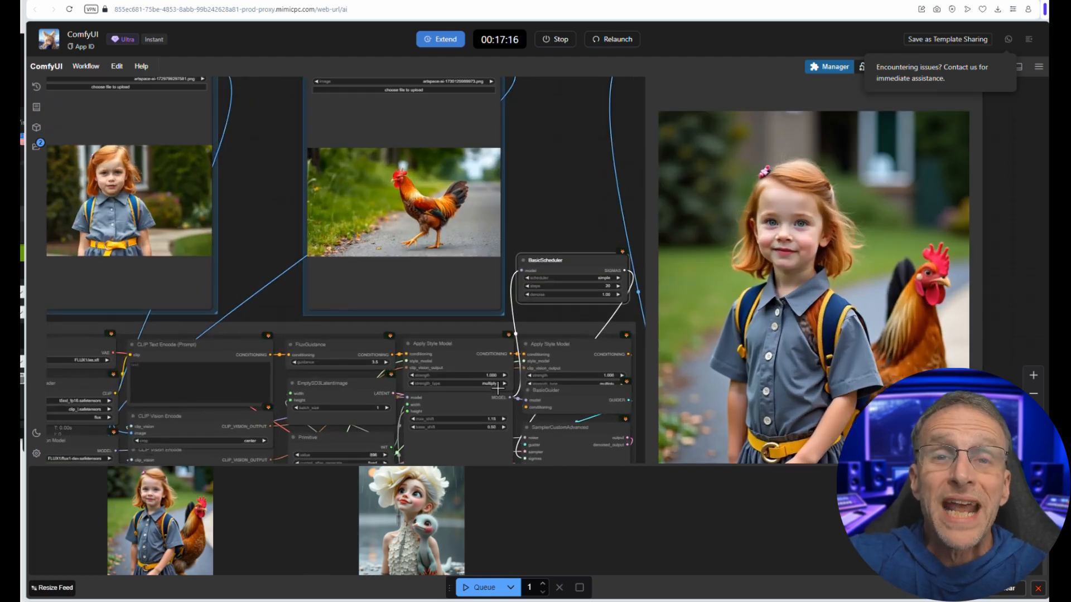
pyautogui.scroll(5, 452, 361)
pyautogui.moveTo(419, 343); pyautogui.dragTo(321, 340)
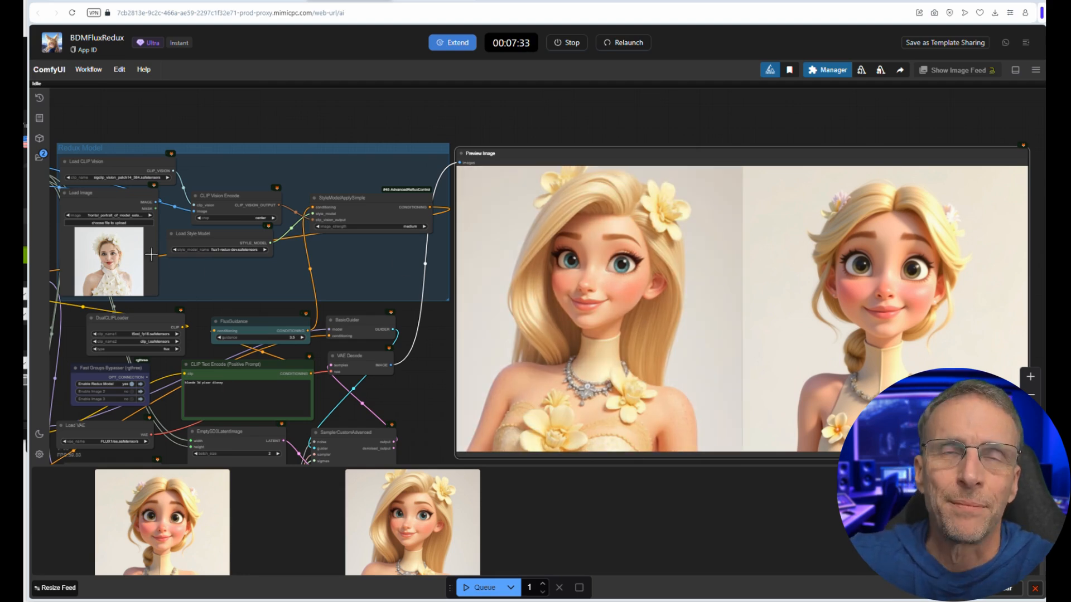
# Step: Append "in a train station" to the positive prompt "blonde 3d pixar disney", queue the workflow and review the output
pyautogui.scroll(8, 378, 188)
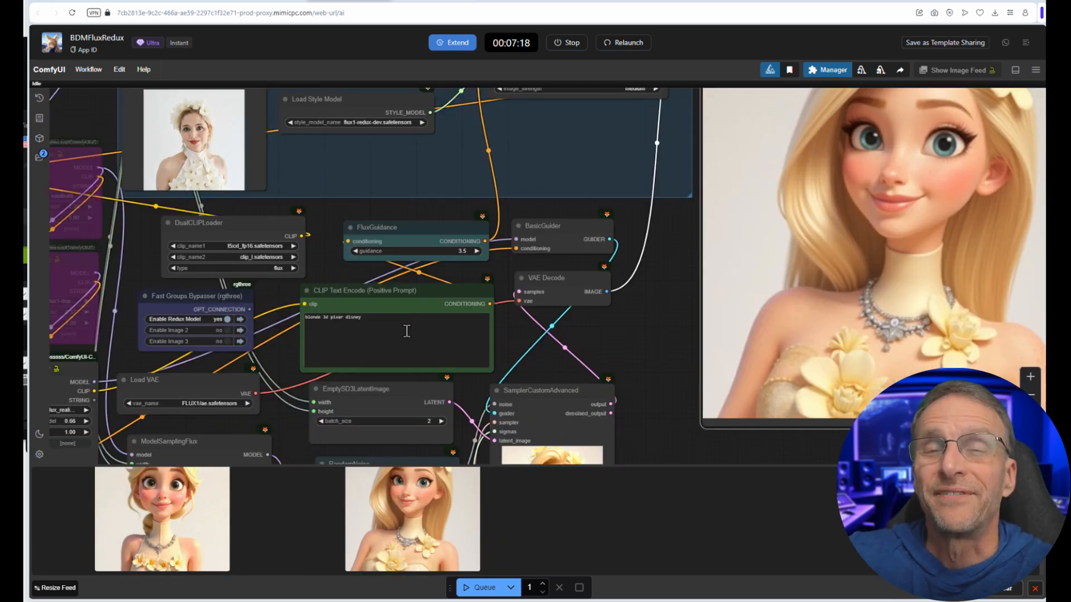
pyautogui.click(411, 324)
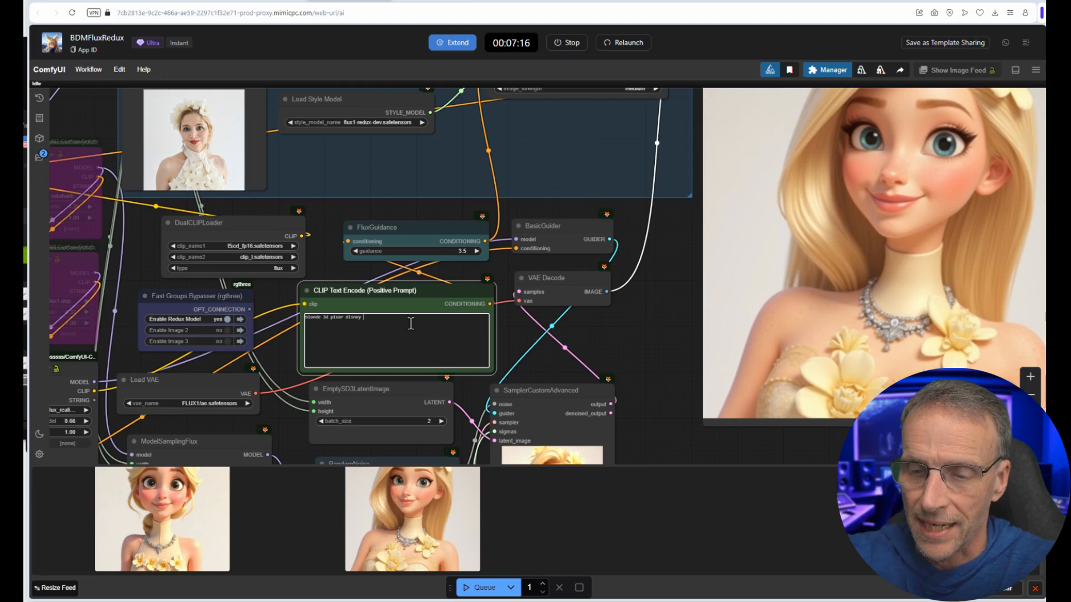
pyautogui.write('in a ')
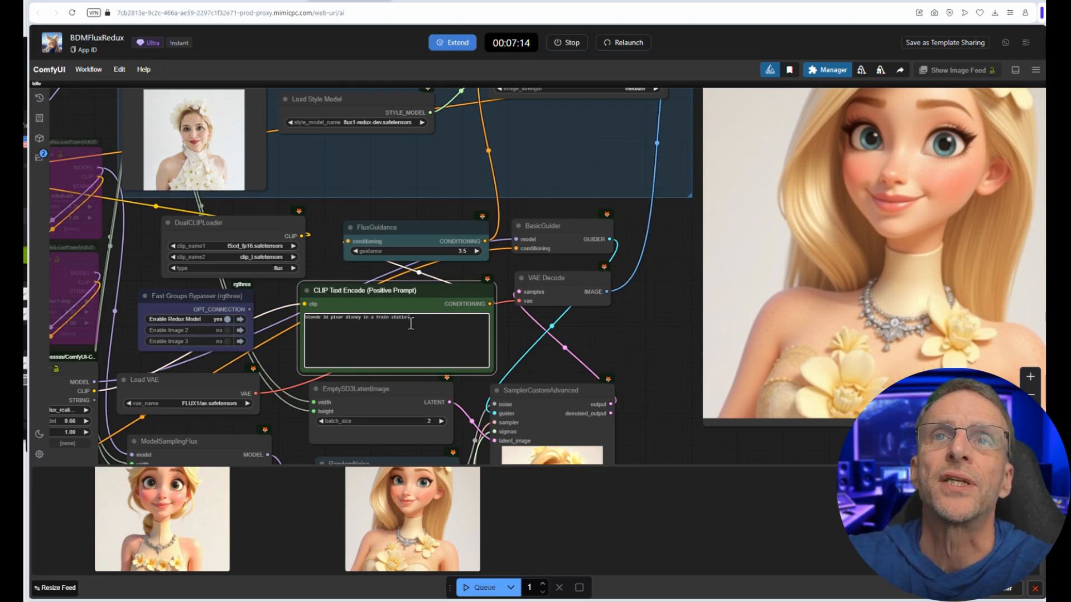
pyautogui.write('train statio')
pyautogui.click(481, 587)
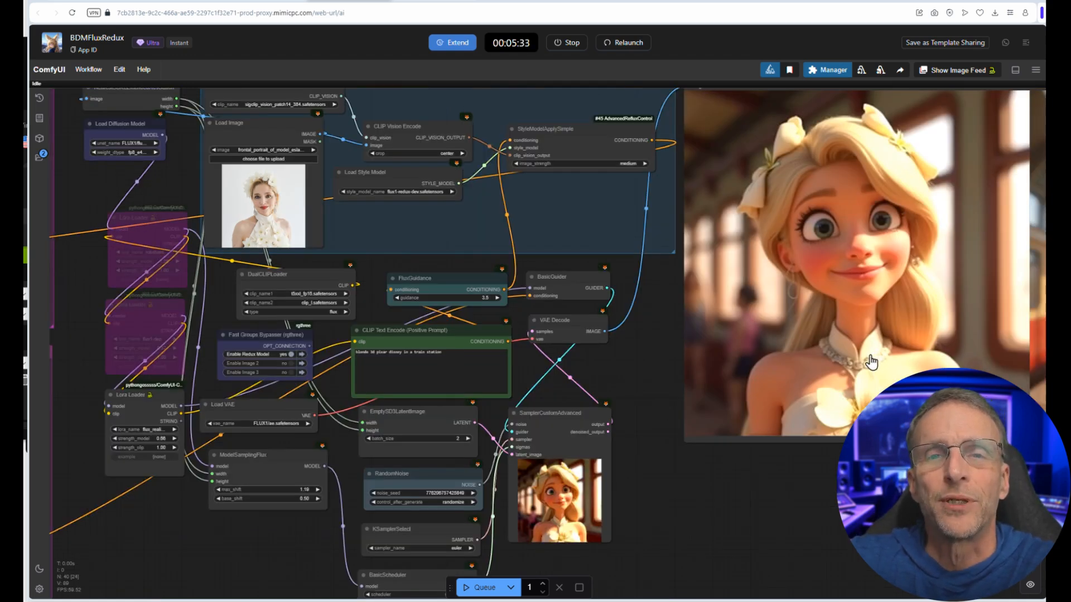
pyautogui.scroll(3, 413, 234)
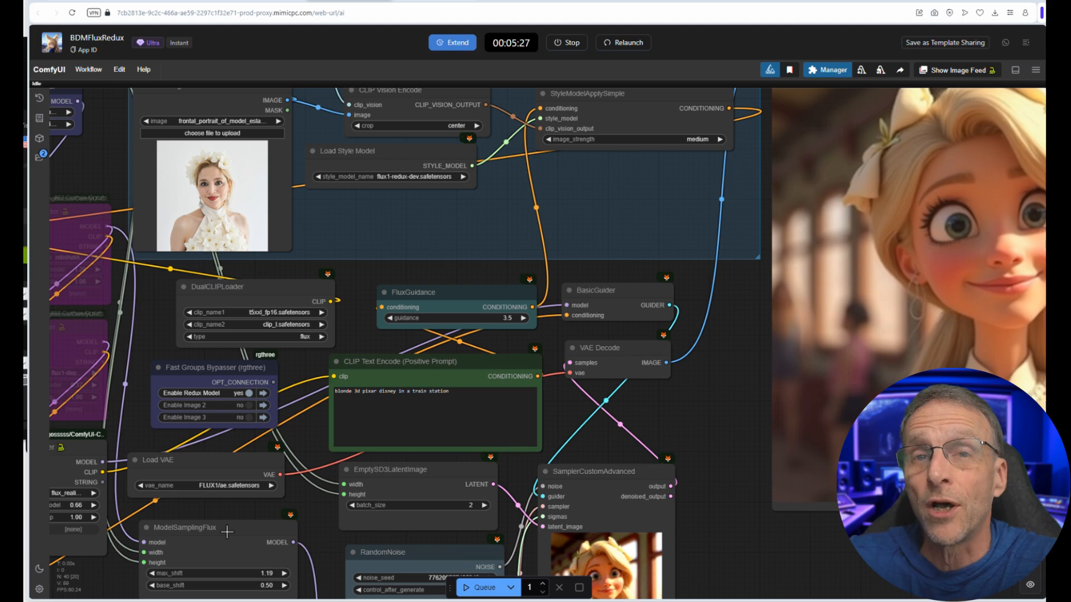
pyautogui.scroll(1, 217, 493)
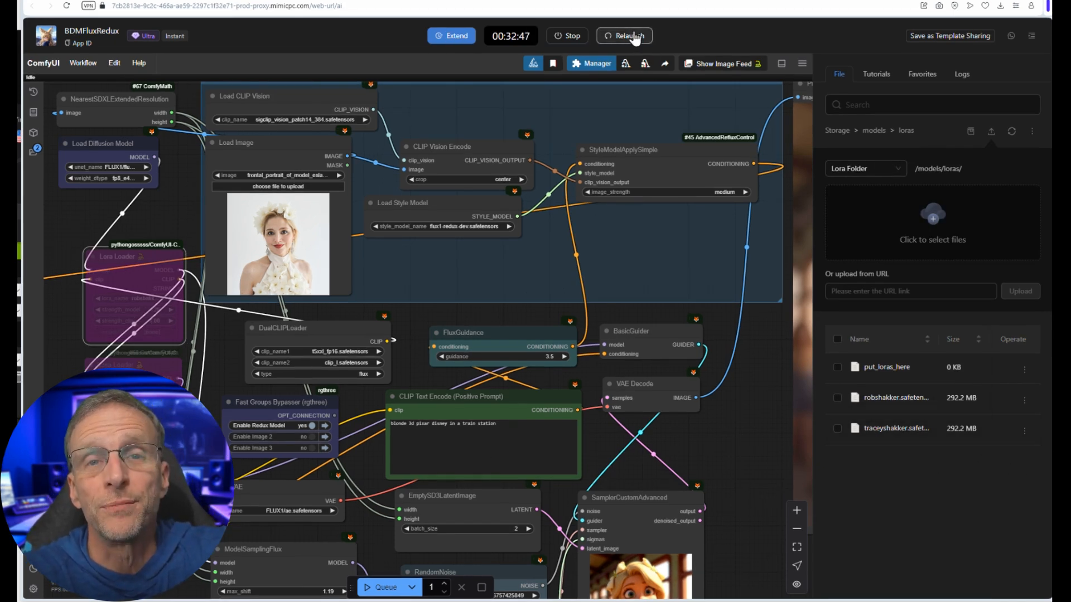
pyautogui.moveTo(130, 258)
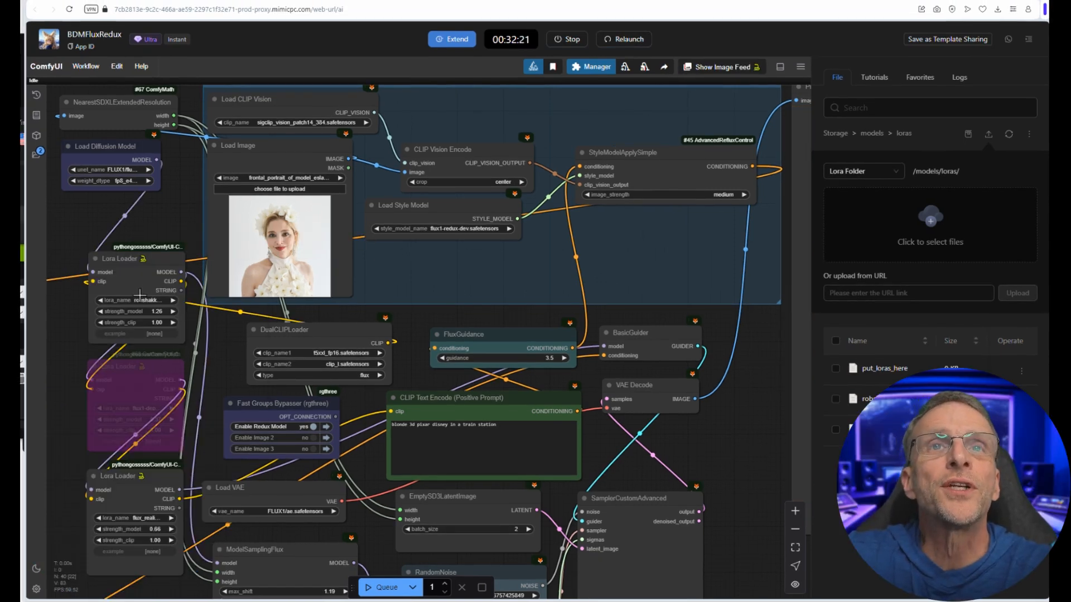
pyautogui.click(138, 301)
pyautogui.click(138, 313)
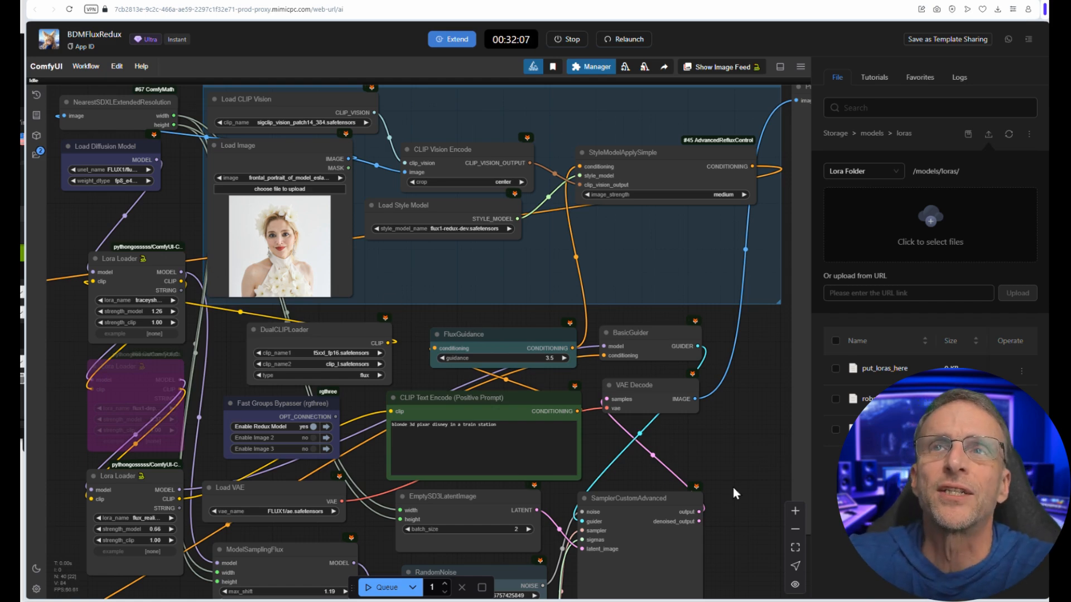
# Step: Examine the train station images generated with the LoRA, the bypassed image groups and the Fast Groups Bypasser switches
pyautogui.scroll(-1, 725, 482)
pyautogui.scroll(-3, 719, 477)
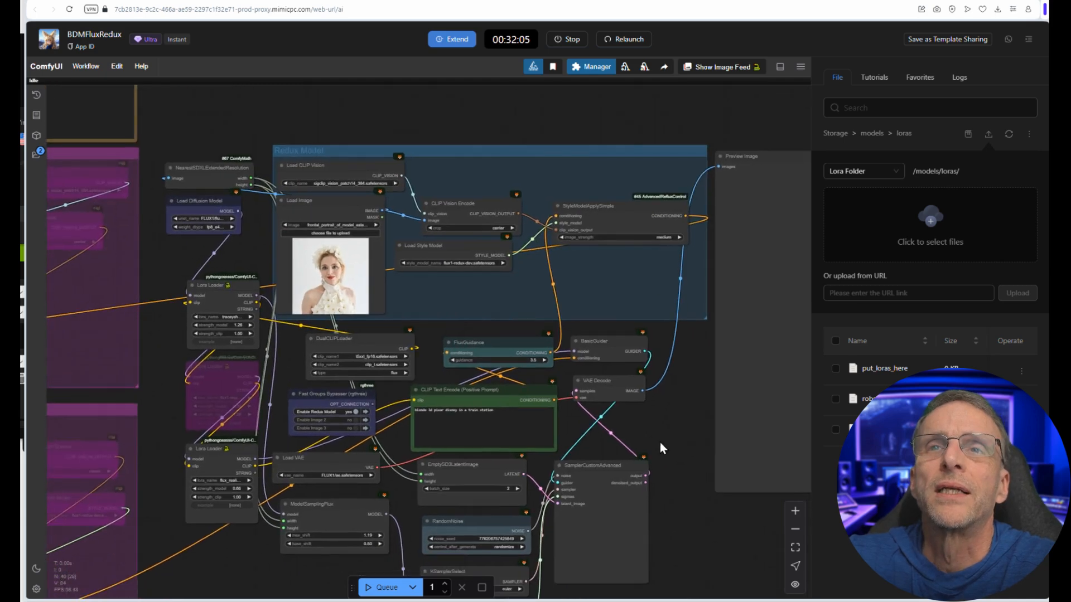
pyautogui.scroll(1, 434, 427)
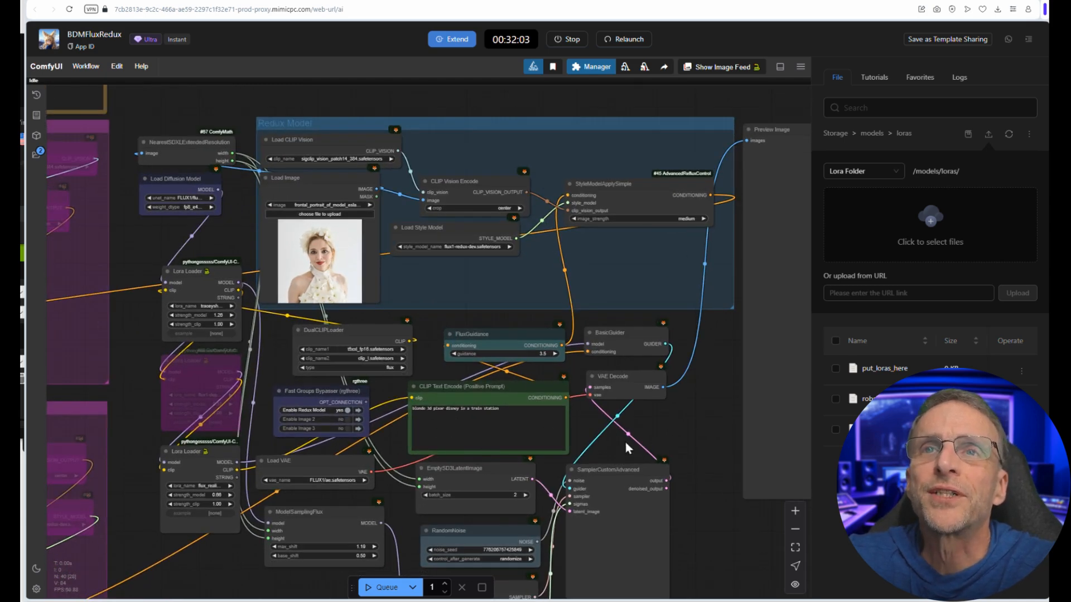
pyautogui.moveTo(649, 435); pyautogui.dragTo(611, 435)
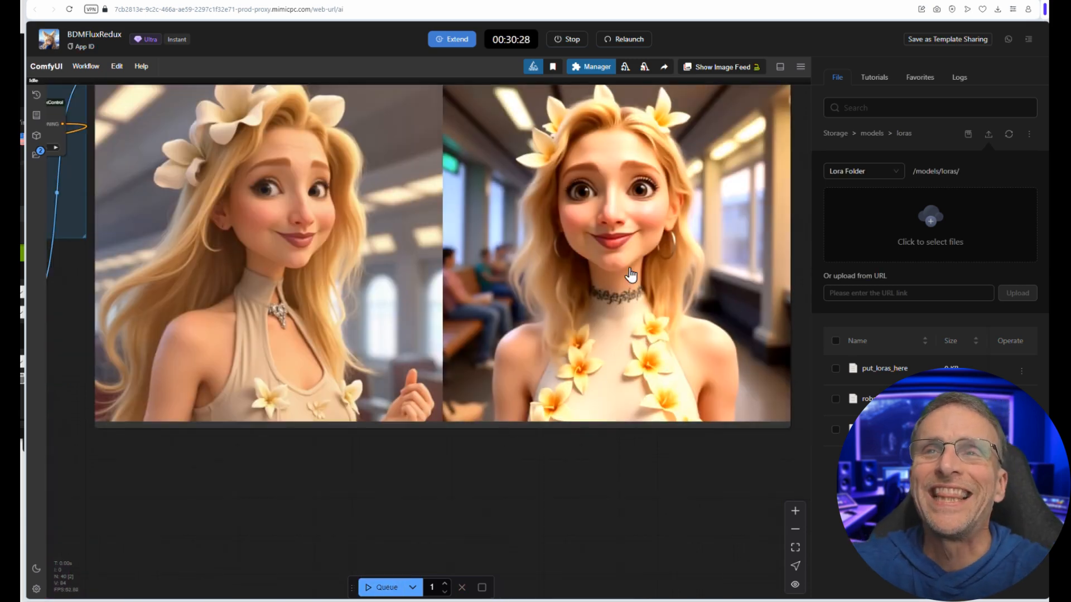
pyautogui.scroll(-5, 620, 367)
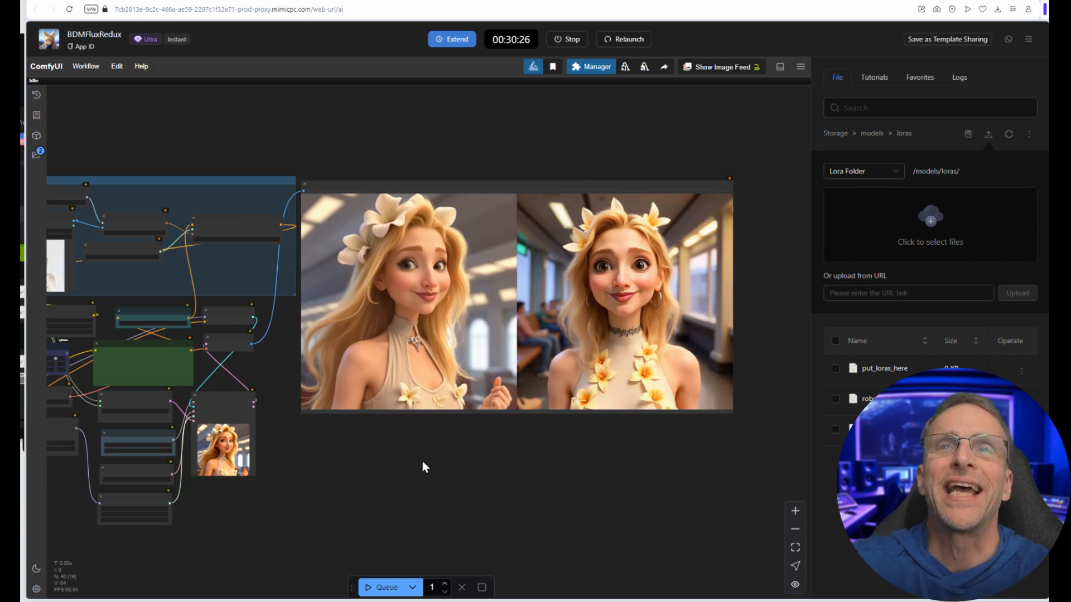
pyautogui.scroll(5, 421, 466)
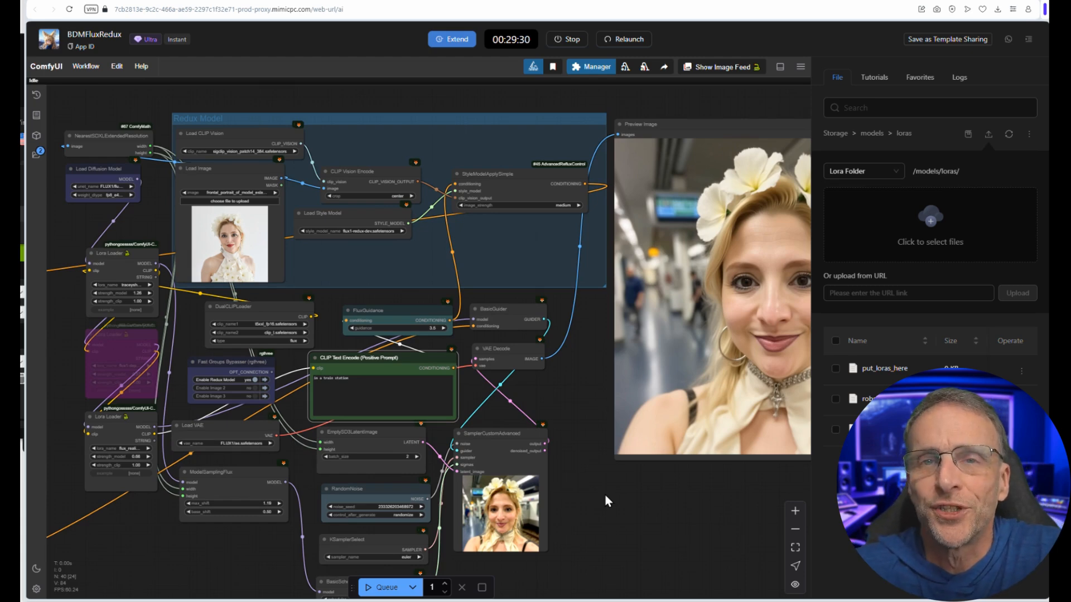
pyautogui.scroll(-9, 509, 445)
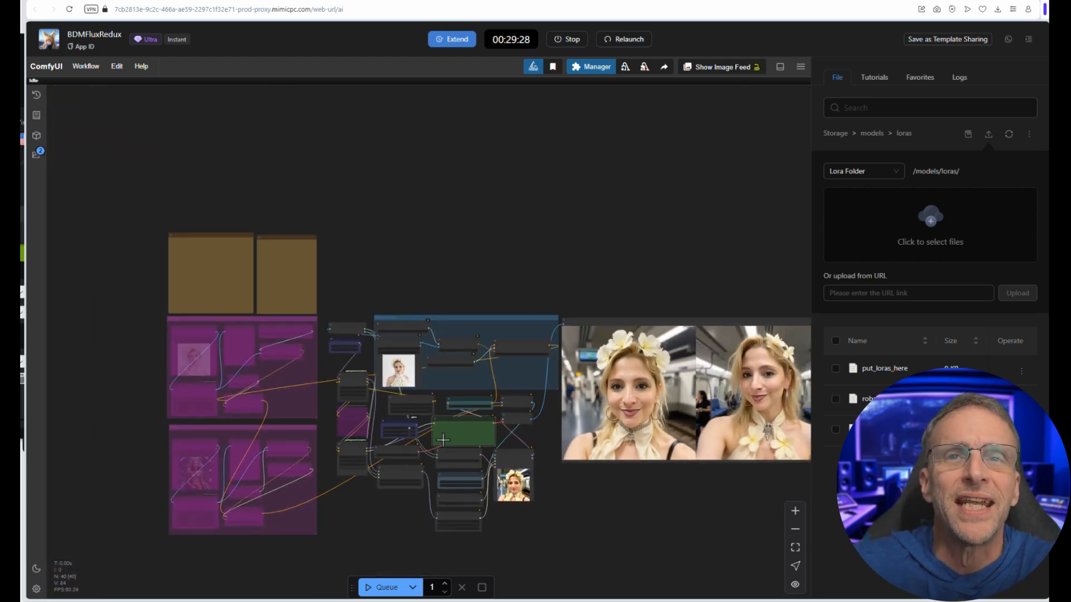
pyautogui.scroll(5, 318, 387)
pyautogui.scroll(1, 203, 365)
pyautogui.moveTo(220, 358); pyautogui.dragTo(334, 282)
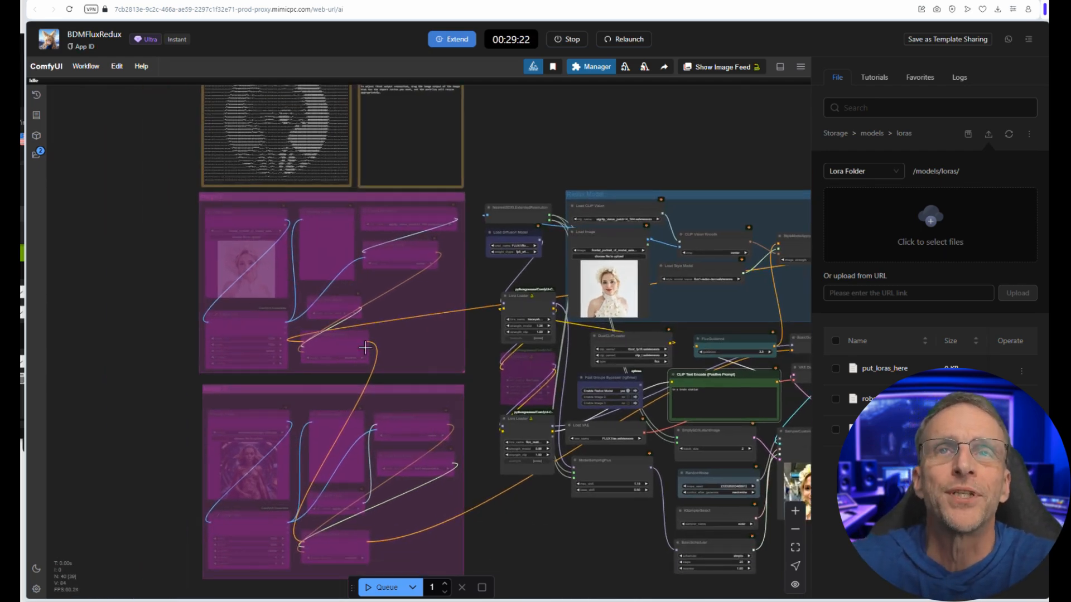
pyautogui.scroll(5, 565, 414)
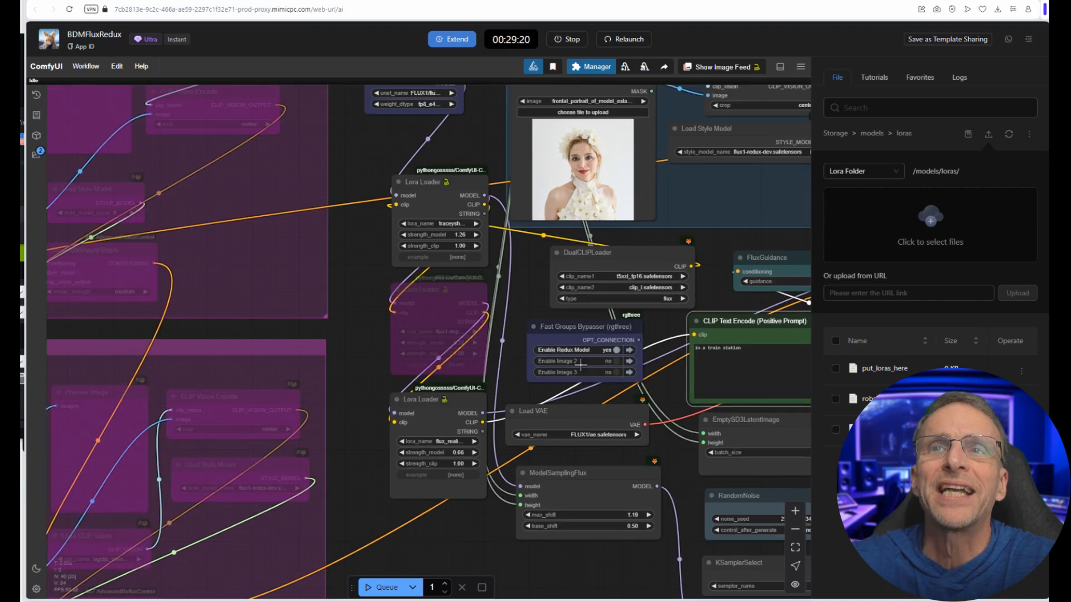
# Step: Enable the Image 2 group in the Fast Groups Bypasser, queue the workflow and review the output images
pyautogui.scroll(4, 613, 360)
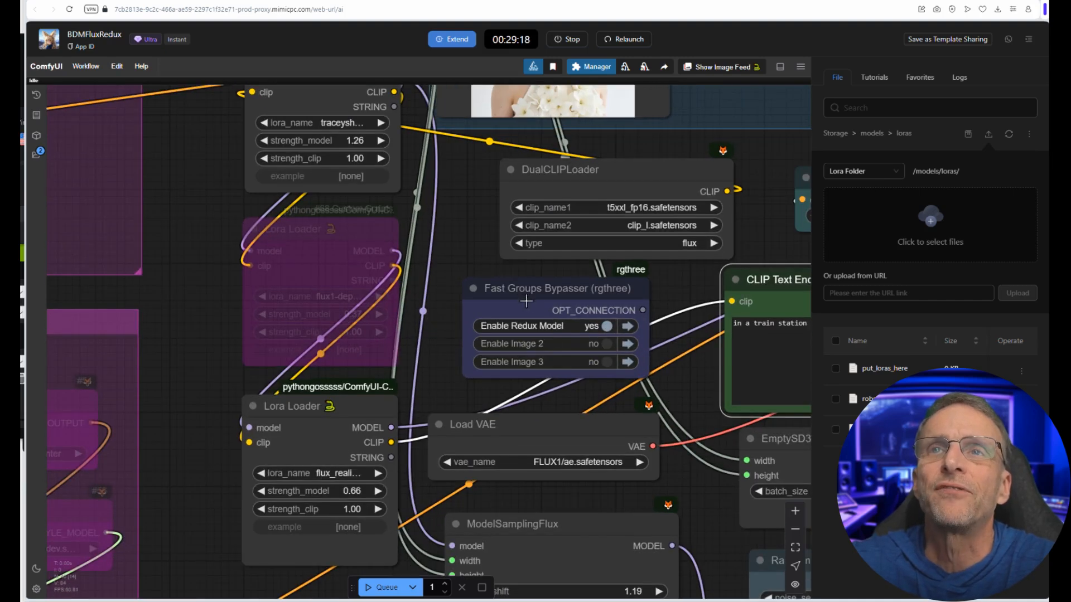
pyautogui.moveTo(538, 293); pyautogui.dragTo(542, 295)
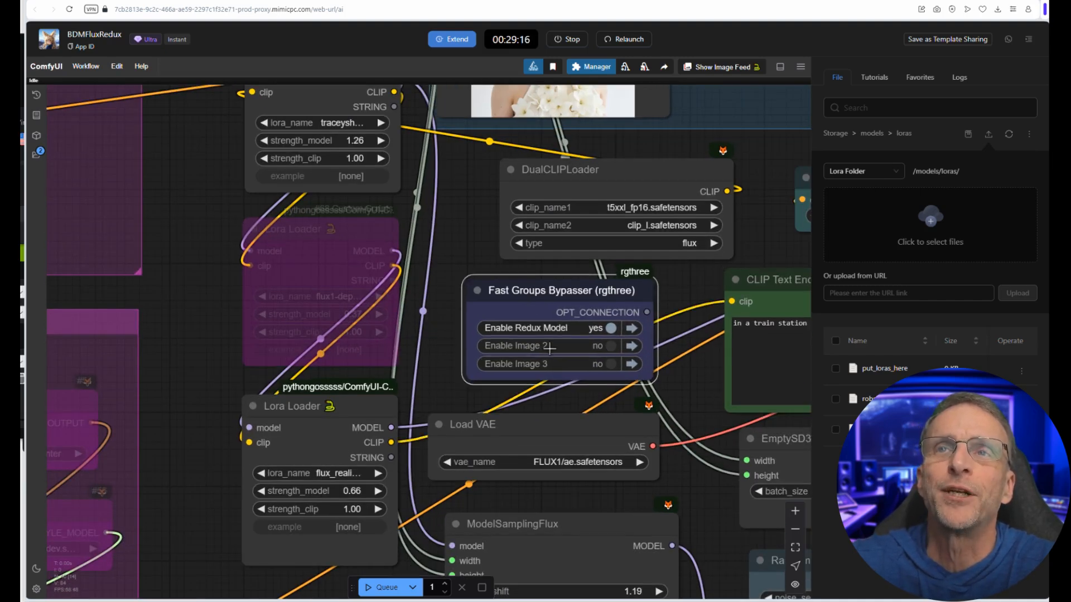
pyautogui.click(545, 346)
pyautogui.scroll(-10, 514, 400)
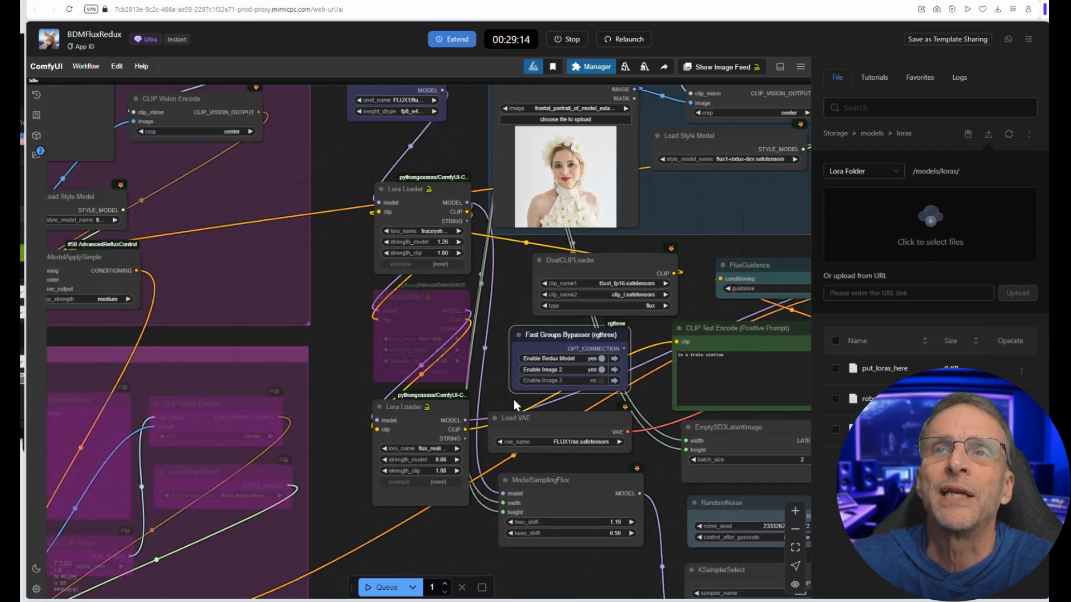
pyautogui.scroll(2, 120, 226)
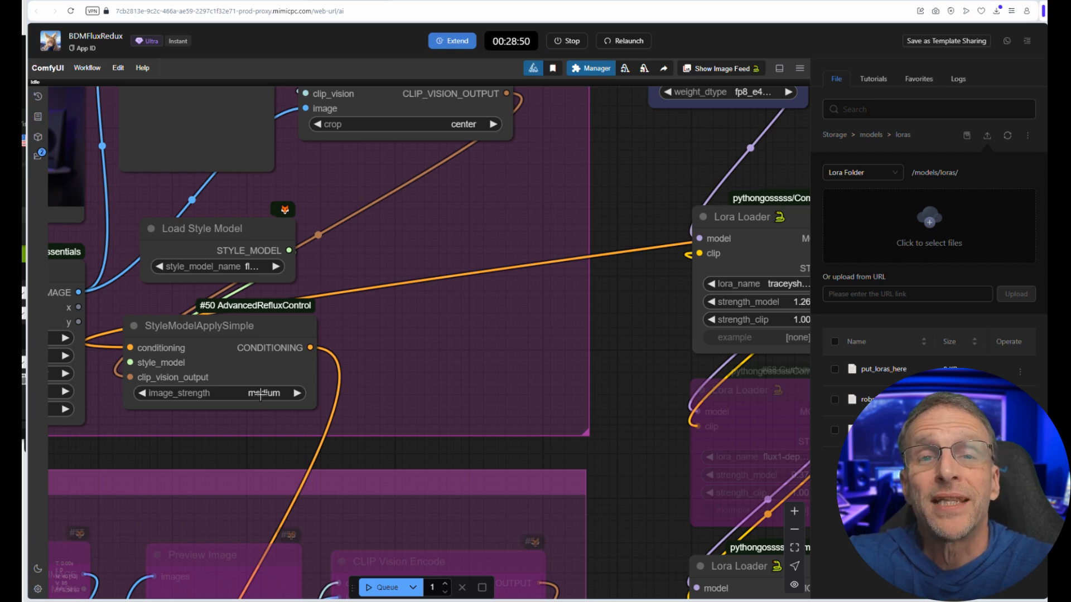
pyautogui.scroll(-5, 261, 393)
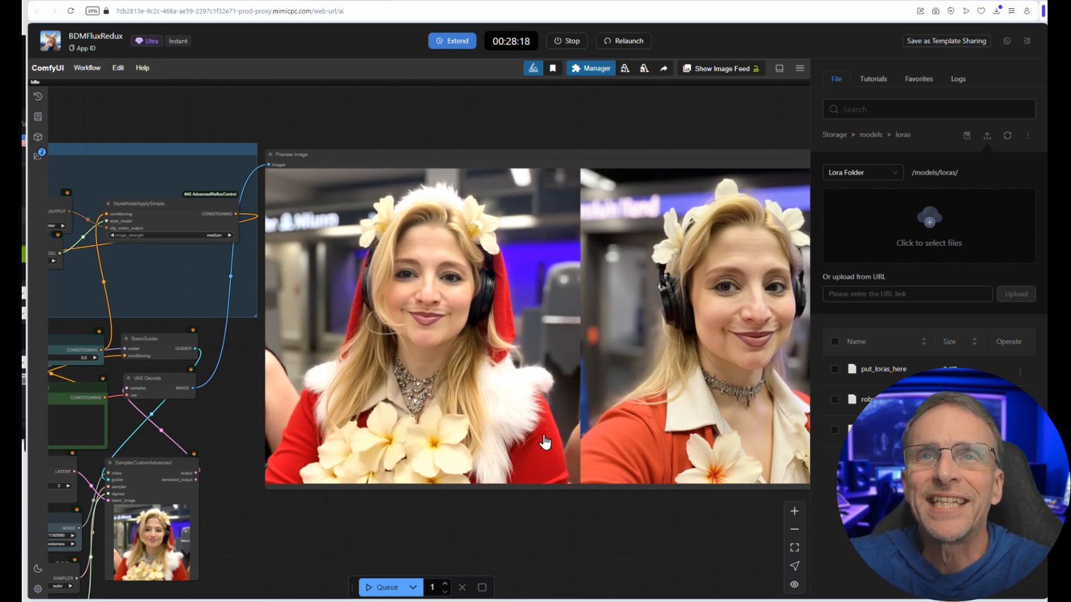
pyautogui.scroll(-5, 618, 500)
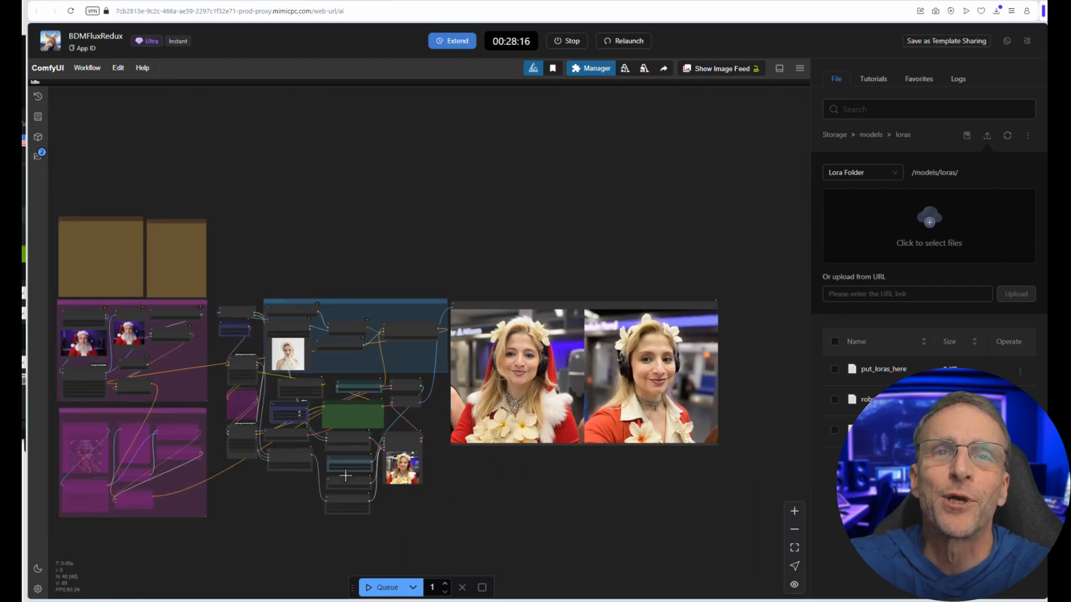
# Step: Set the image_strength of the Image 2 group's StyleModelApplySimple node to highest and rerun the workflow
pyautogui.scroll(10, 441, 378)
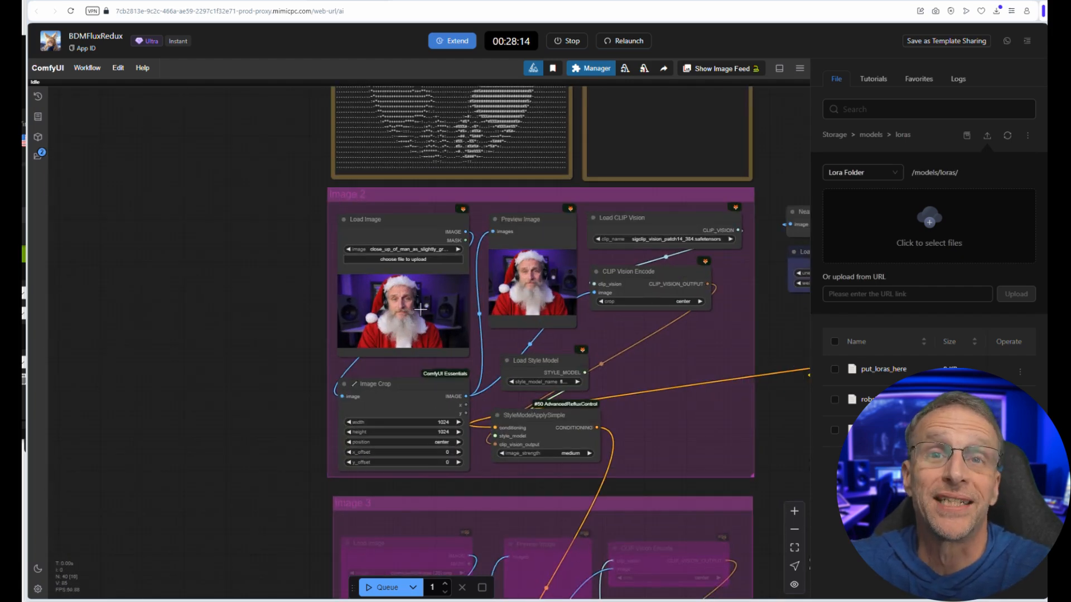
pyautogui.moveTo(293, 407); pyautogui.dragTo(28, 370)
pyautogui.click(275, 418)
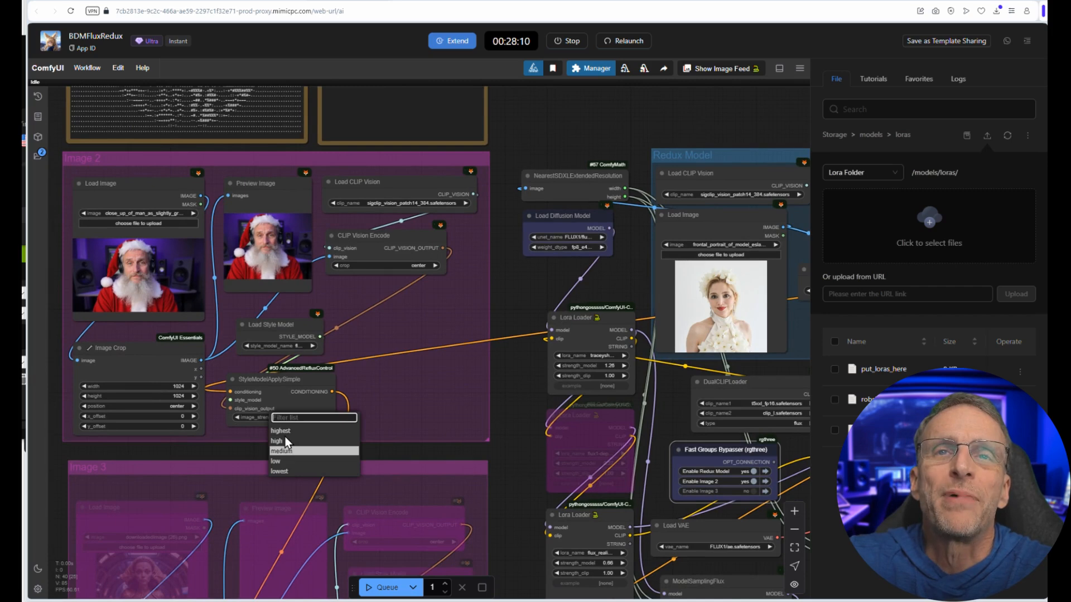
pyautogui.click(282, 431)
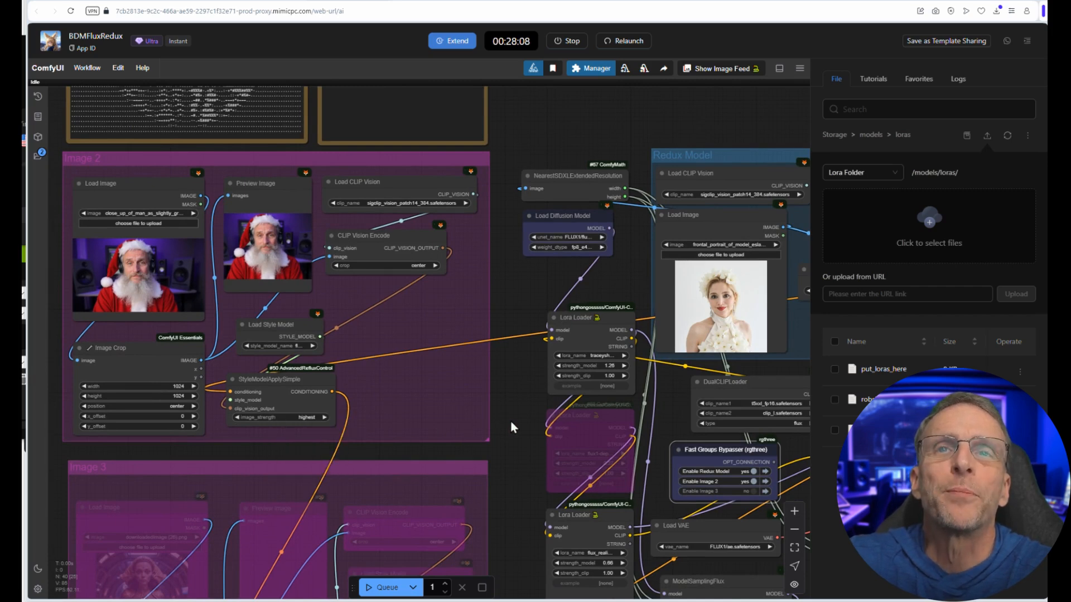
pyautogui.scroll(-2, 513, 424)
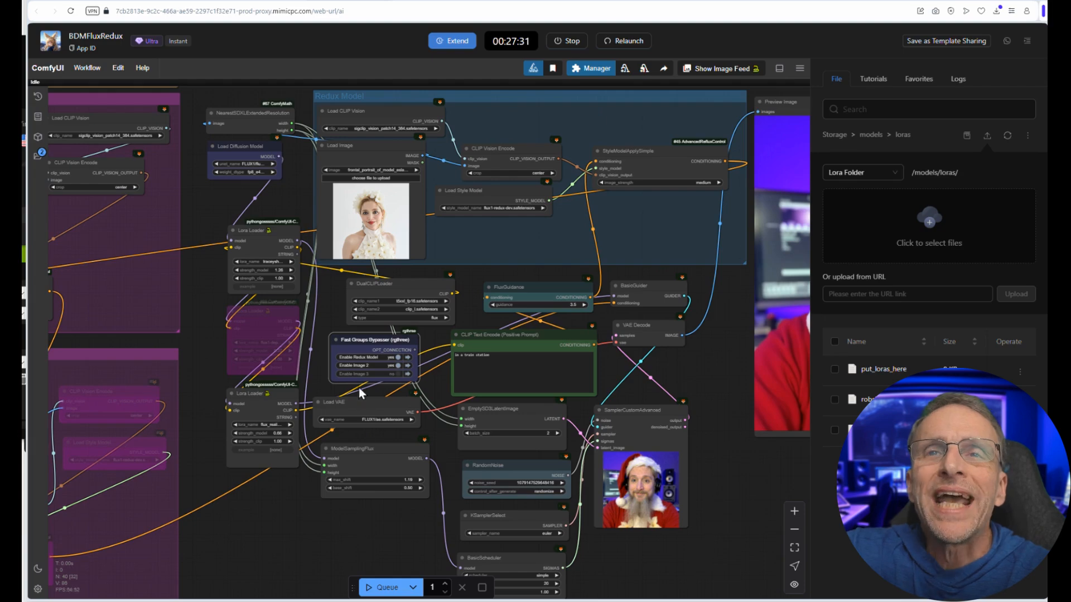
# Step: Enable the Image 3 group in the Fast Groups Bypasser and queue the workflow with an empty positive prompt
pyautogui.scroll(5, 349, 347)
pyautogui.scroll(1, 348, 347)
pyautogui.click(336, 324)
pyautogui.scroll(-6, 336, 324)
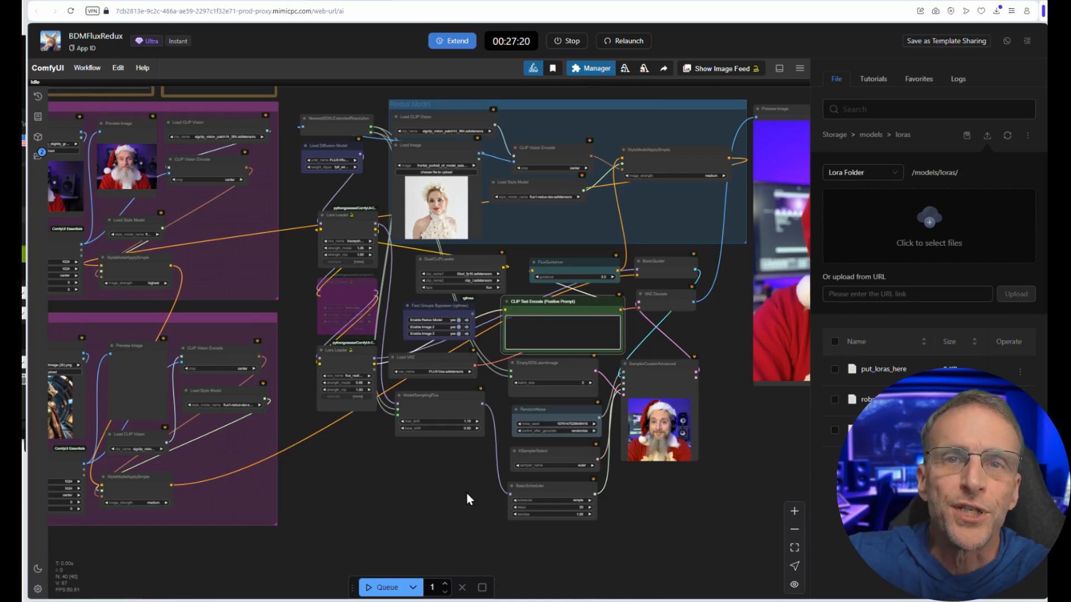
pyautogui.scroll(-4, 544, 522)
pyautogui.click(379, 587)
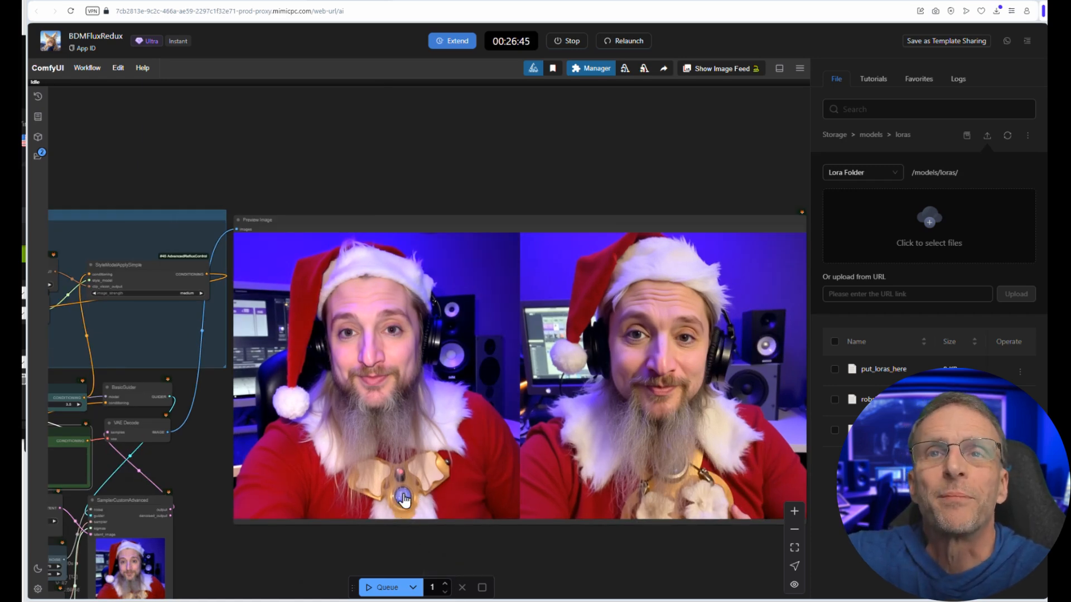
# Step: Load the close-up image of the man in the Santa outfit into the Redux Model group's Load Image node
pyautogui.scroll(-1, 247, 585)
pyautogui.moveTo(246, 579); pyautogui.dragTo(898, 405)
pyautogui.scroll(5, 181, 399)
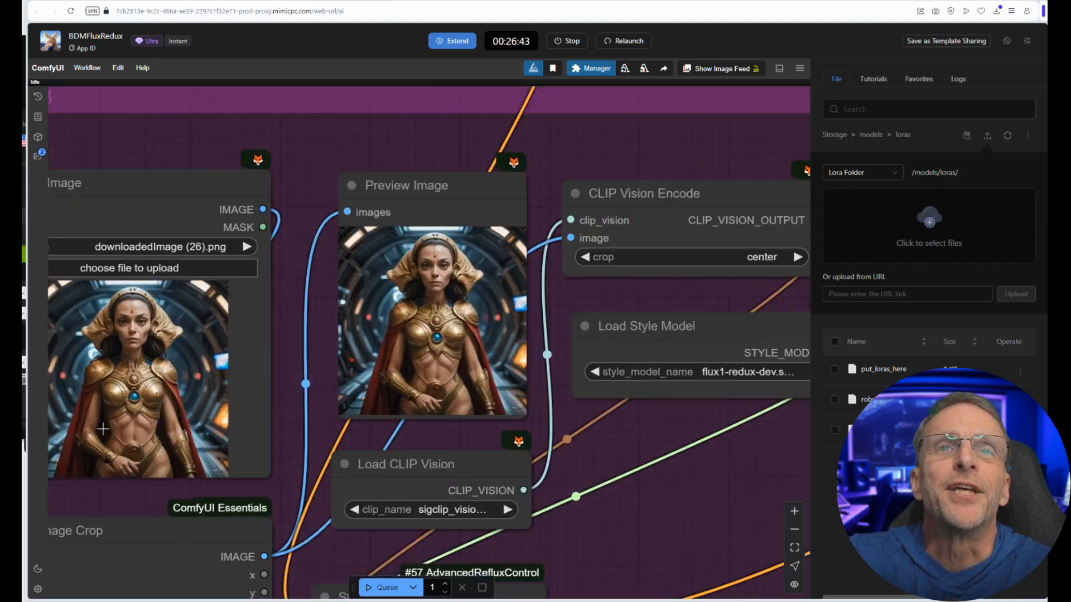
pyautogui.scroll(-3, 736, 573)
pyautogui.scroll(-3, 736, 574)
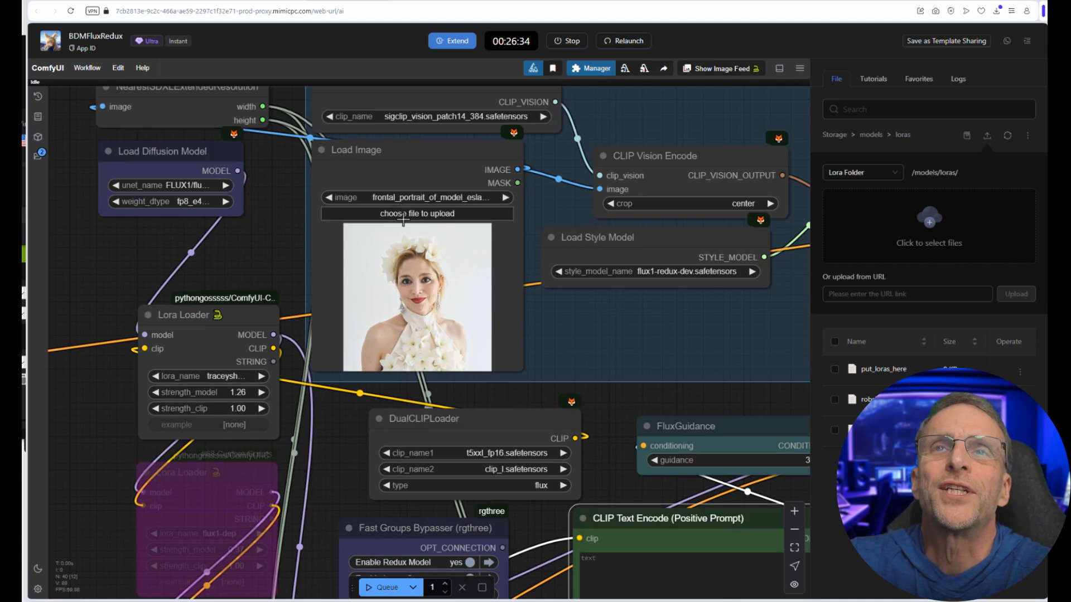
pyautogui.click(400, 214)
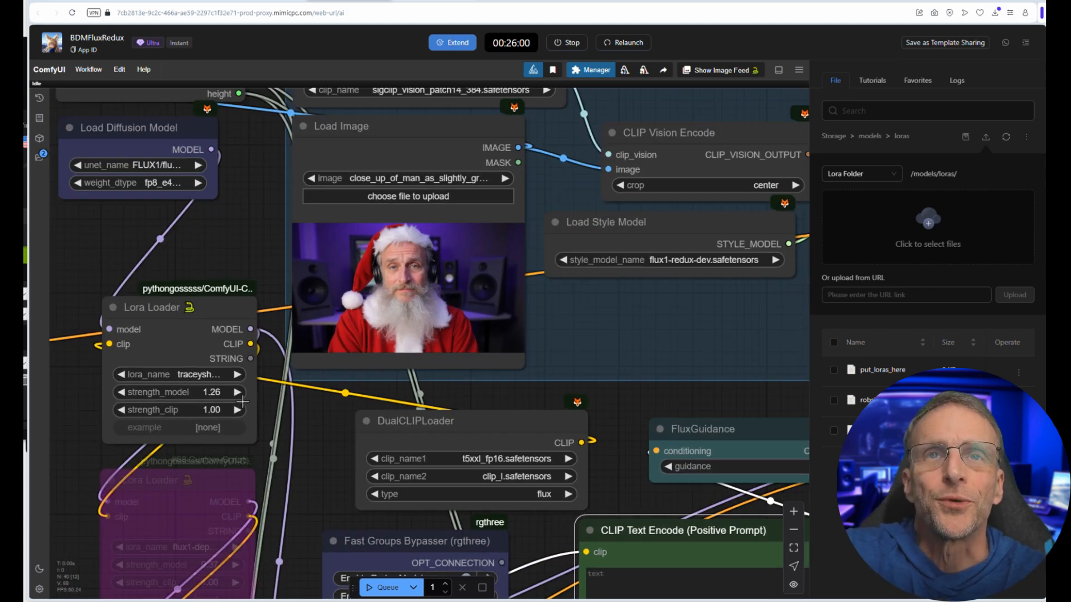
pyautogui.scroll(-5, 424, 292)
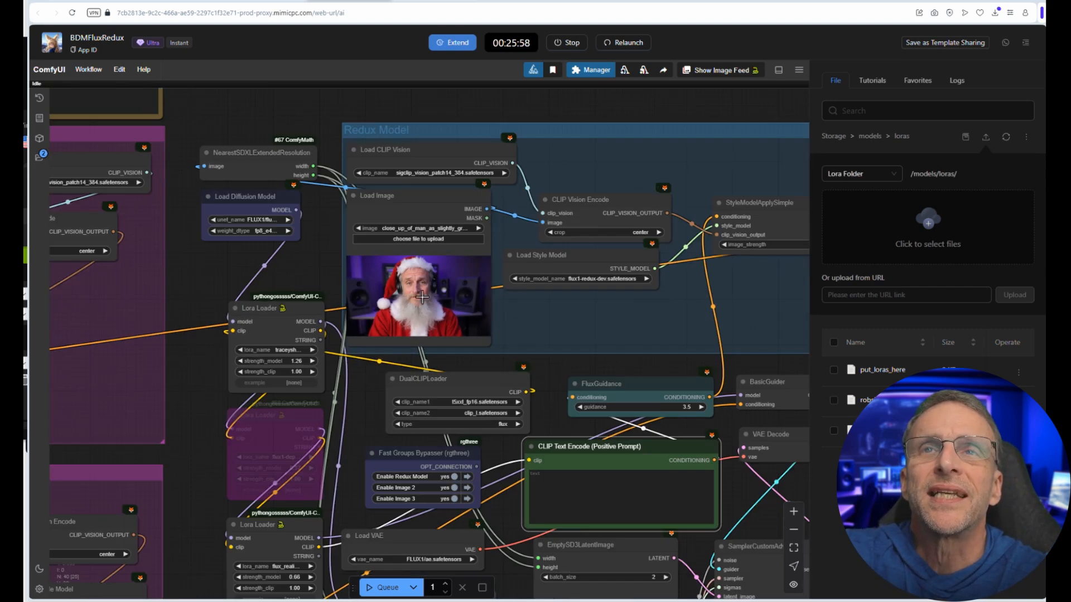
# Step: Load the creature image artspace-ai-1730161103250.png into the Image 2 group and queue the workflow with the robshakk LoRA
pyautogui.scroll(6, 303, 272)
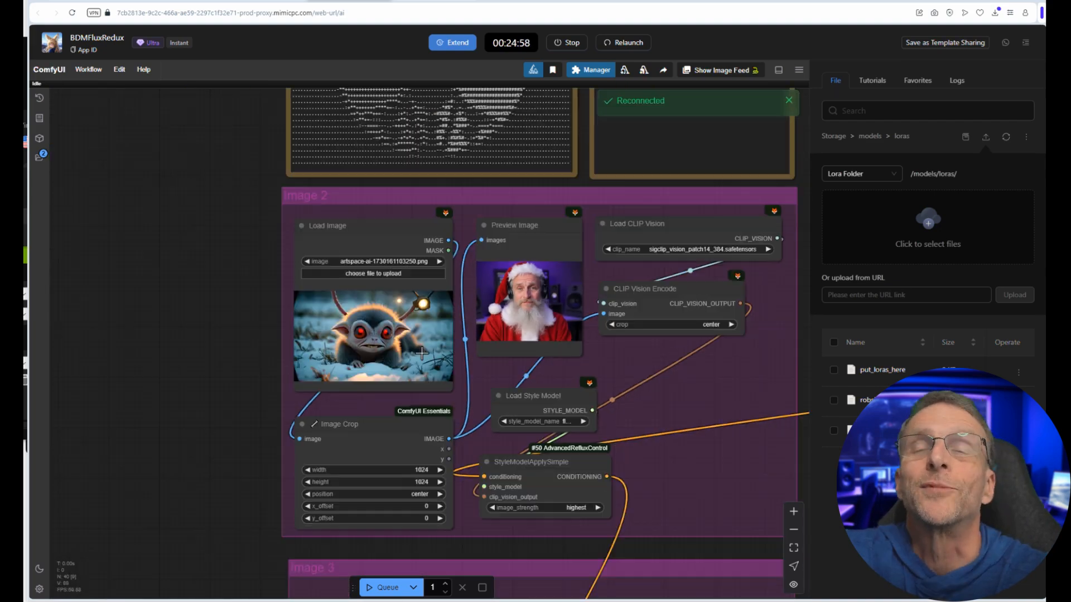
pyautogui.moveTo(489, 382); pyautogui.dragTo(338, 155)
pyautogui.scroll(-1, 340, 201)
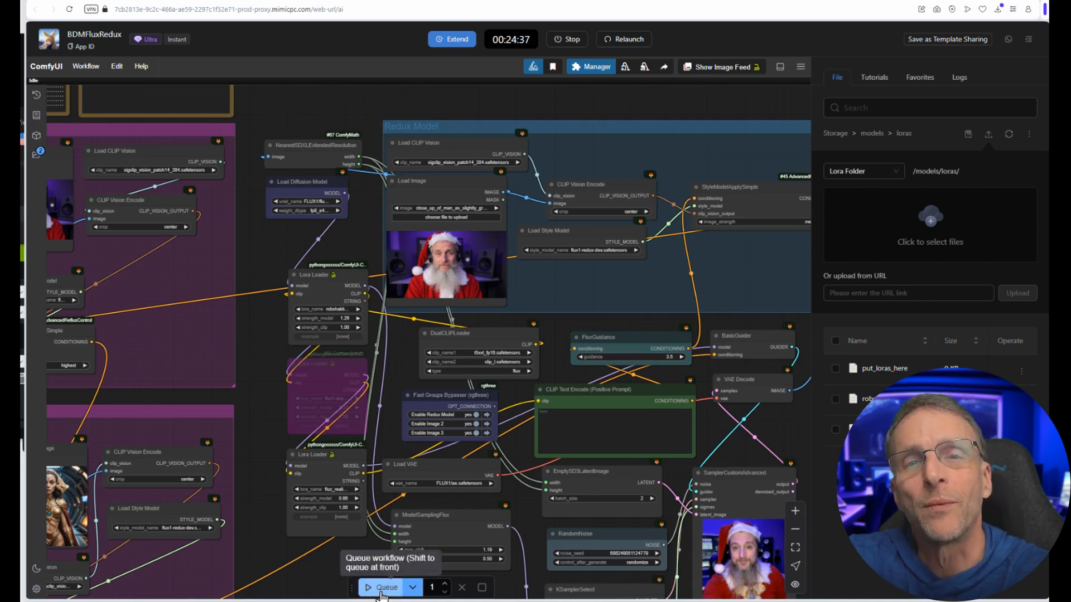
pyautogui.click(381, 588)
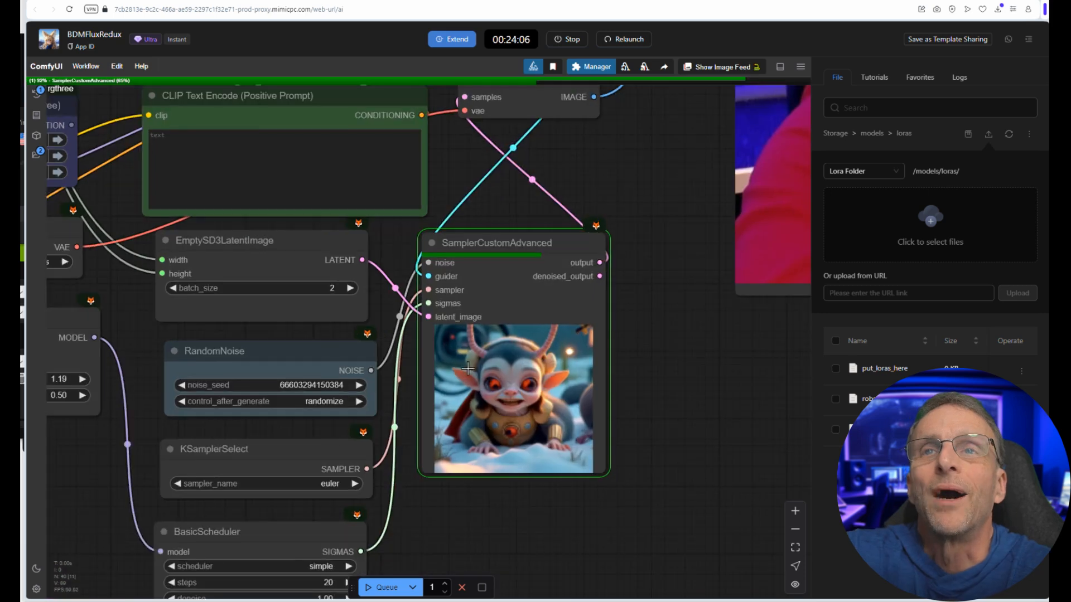
# Step: Set the image_strength of the Image 2 group's StyleModelApplySimple node to low
pyautogui.scroll(-7, 486, 368)
pyautogui.moveTo(251, 366); pyautogui.dragTo(638, 519)
pyautogui.scroll(-1, 638, 518)
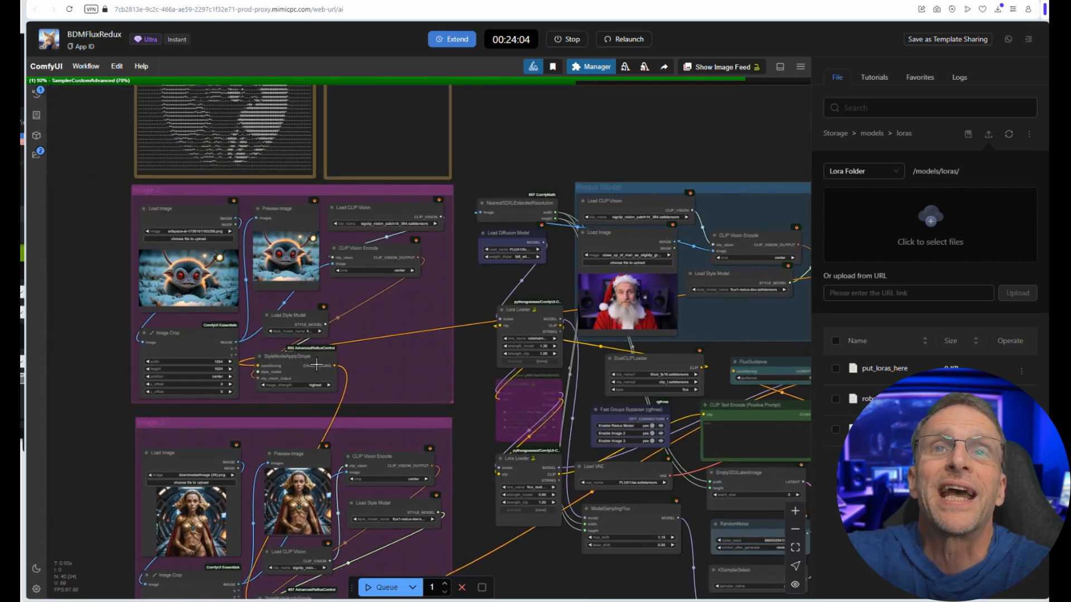
pyautogui.scroll(4, 321, 377)
pyautogui.click(289, 373)
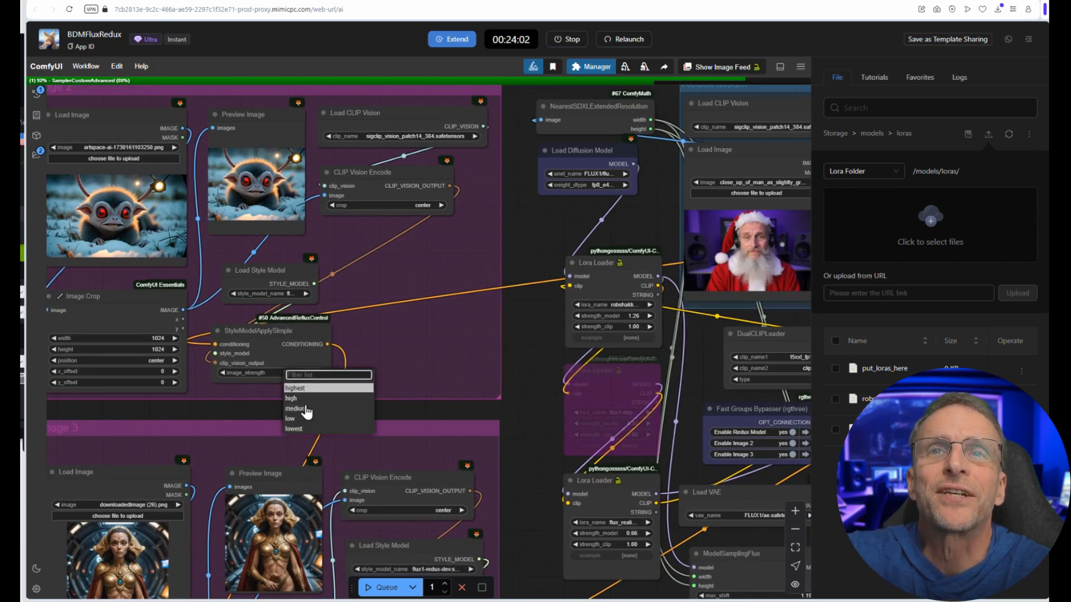
pyautogui.click(304, 387)
# Step: Adjust the Image 3 group's image_strength and set the Redux Model group's image_strength to high
pyautogui.moveTo(547, 422); pyautogui.dragTo(303, 219)
pyautogui.scroll(-2, 304, 218)
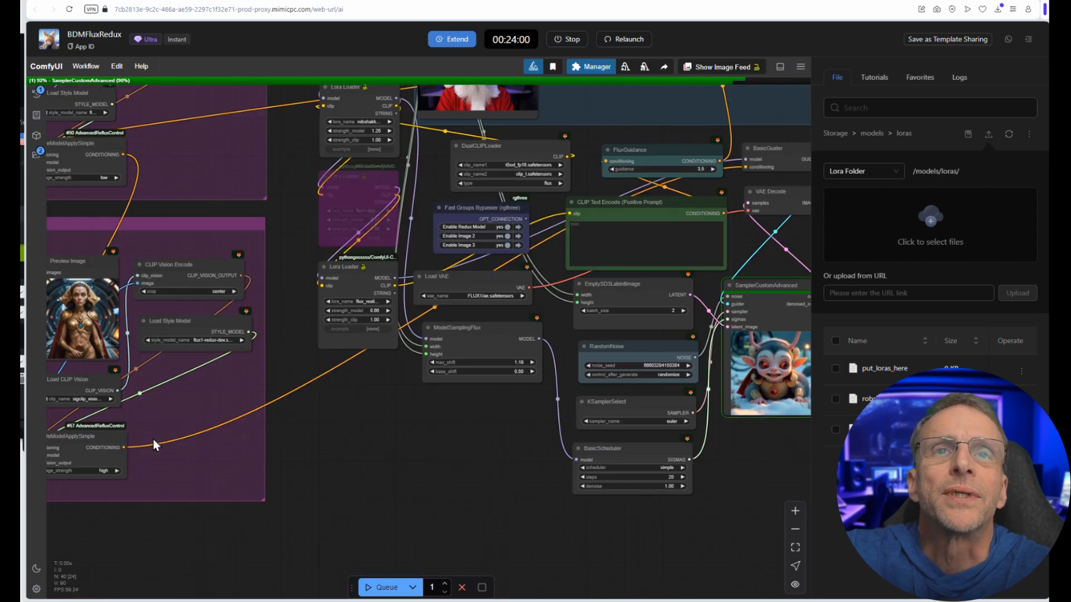
pyautogui.click(101, 471)
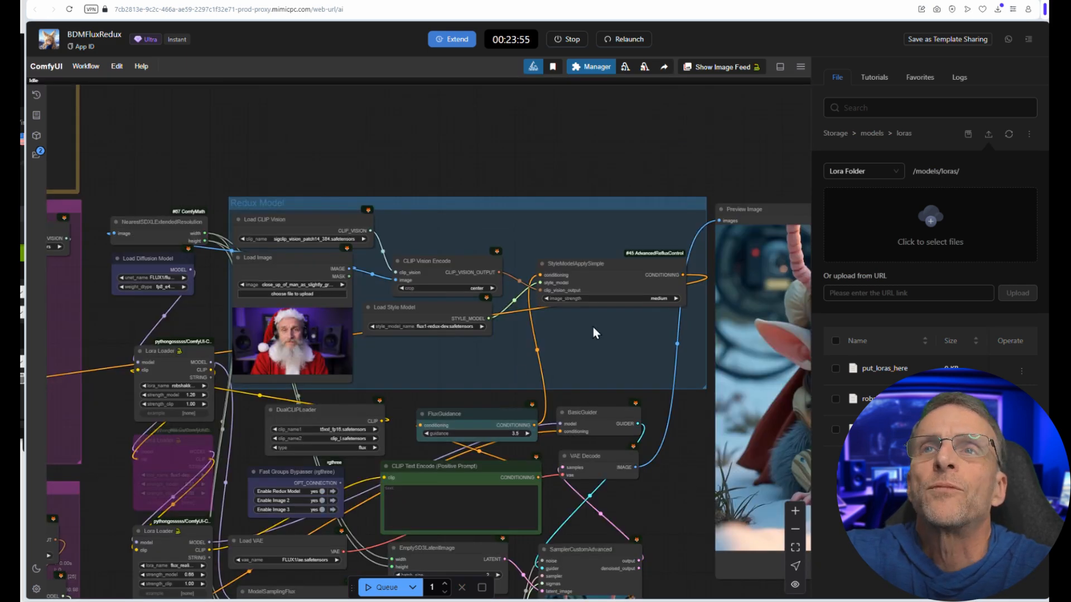
pyautogui.click(629, 293)
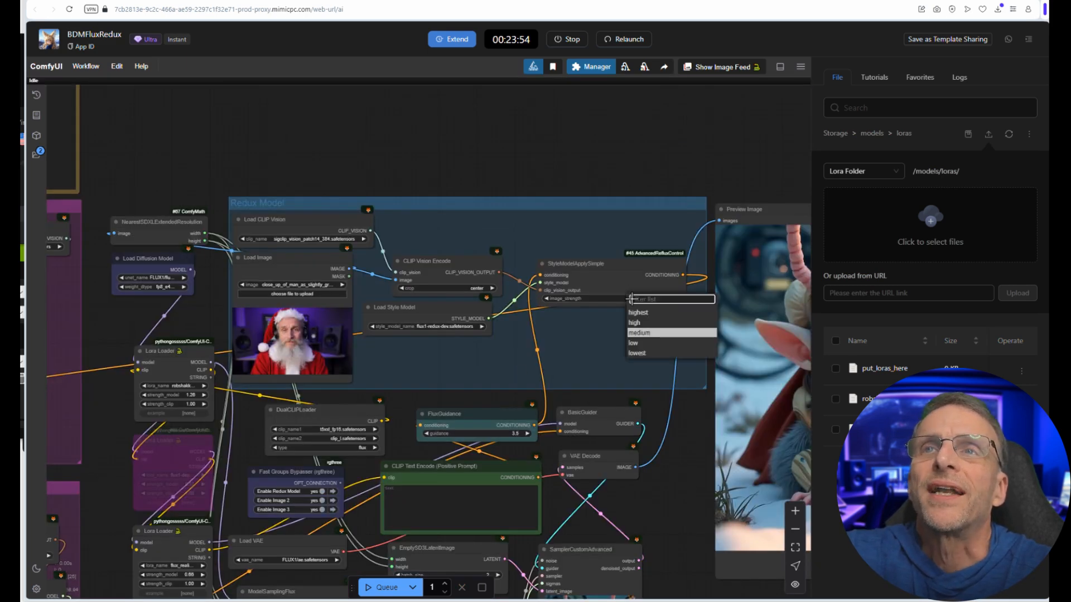
pyautogui.click(643, 325)
# Step: Inspect the creature images, rerun the workflow with the changed image strengths and review the new output
pyautogui.scroll(-6, 652, 467)
pyautogui.scroll(1, 653, 466)
pyautogui.moveTo(653, 466); pyautogui.dragTo(426, 338)
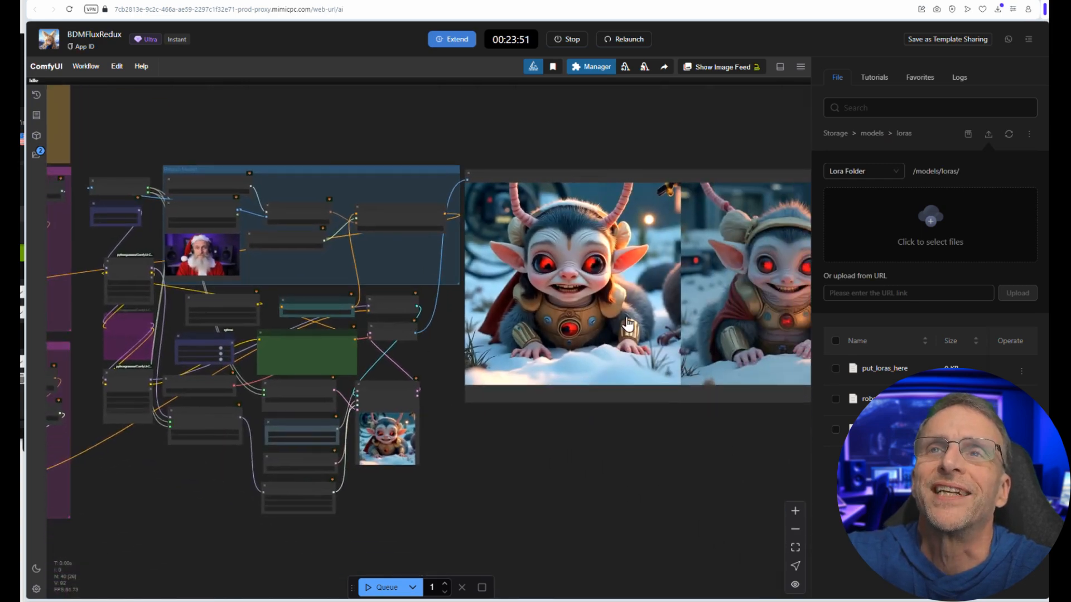
pyautogui.scroll(10, 557, 211)
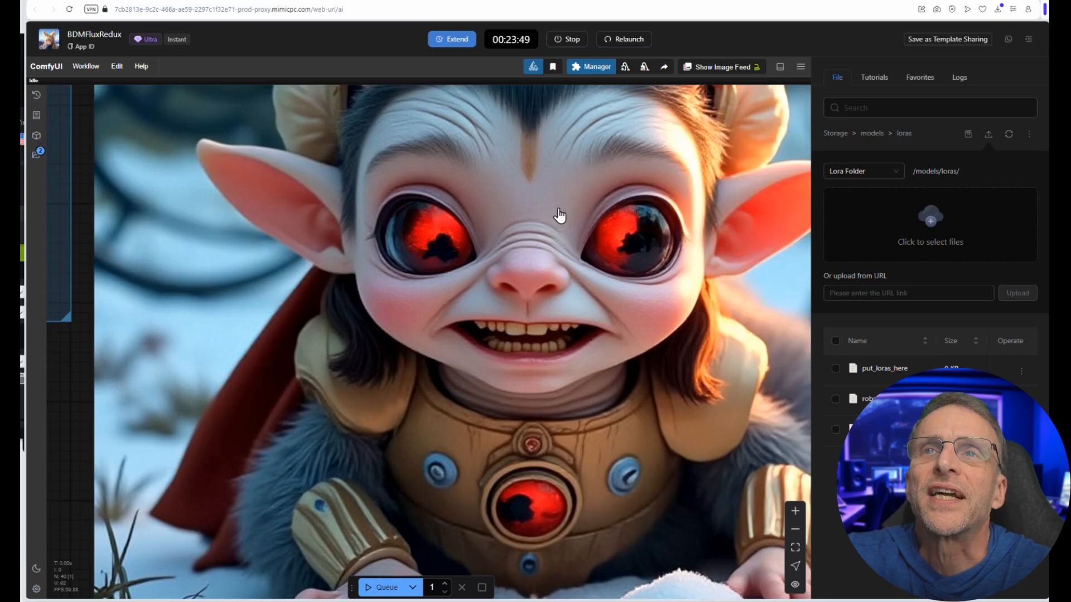
pyautogui.scroll(-6, 552, 217)
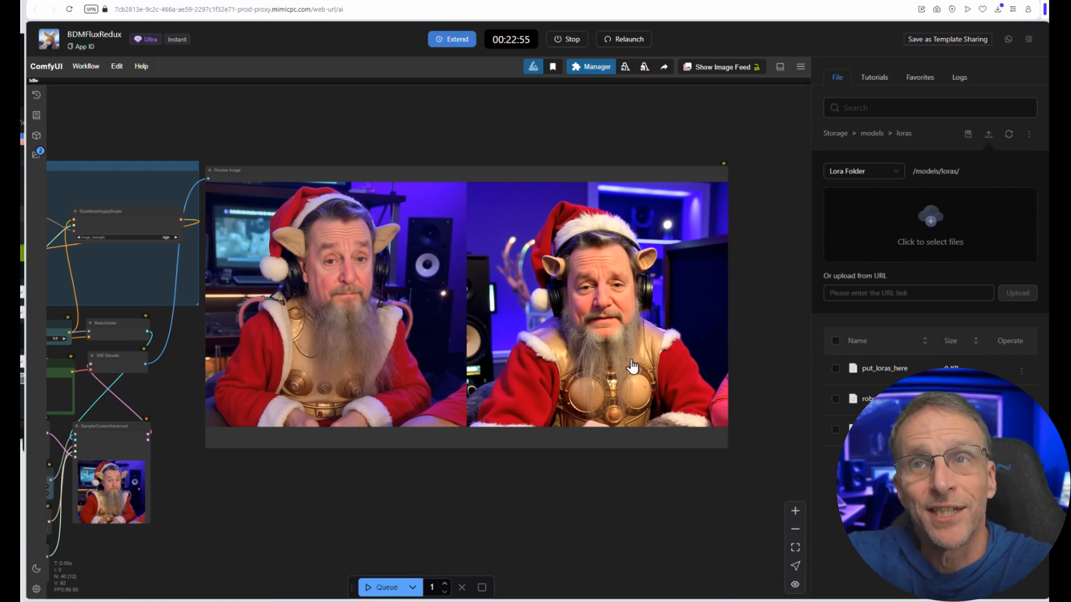
pyautogui.scroll(-3, 616, 416)
pyautogui.scroll(3, 616, 409)
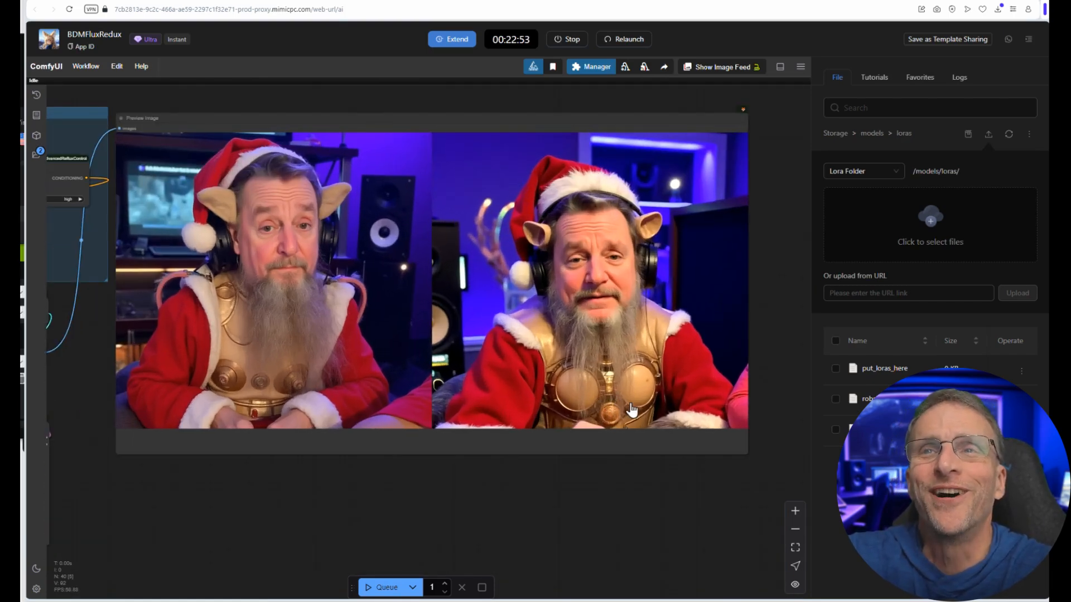
pyautogui.scroll(-3, 616, 208)
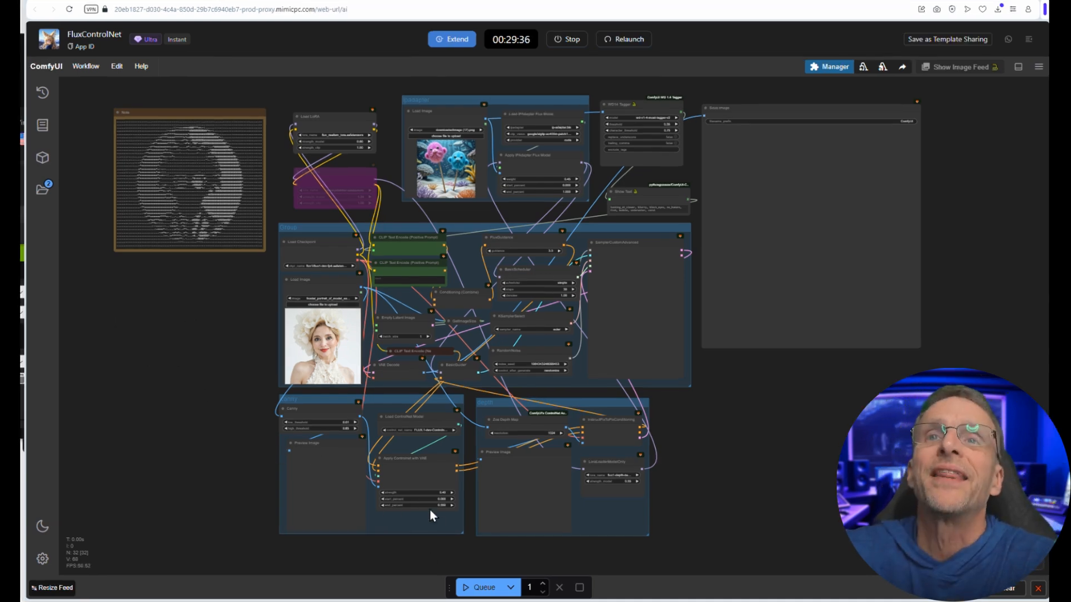
# Step: Examine the canny, depth, main and ipadapter groups of the FluxControlNet workflow
pyautogui.scroll(3, 430, 511)
pyautogui.scroll(-3, 481, 487)
pyautogui.scroll(5, 491, 458)
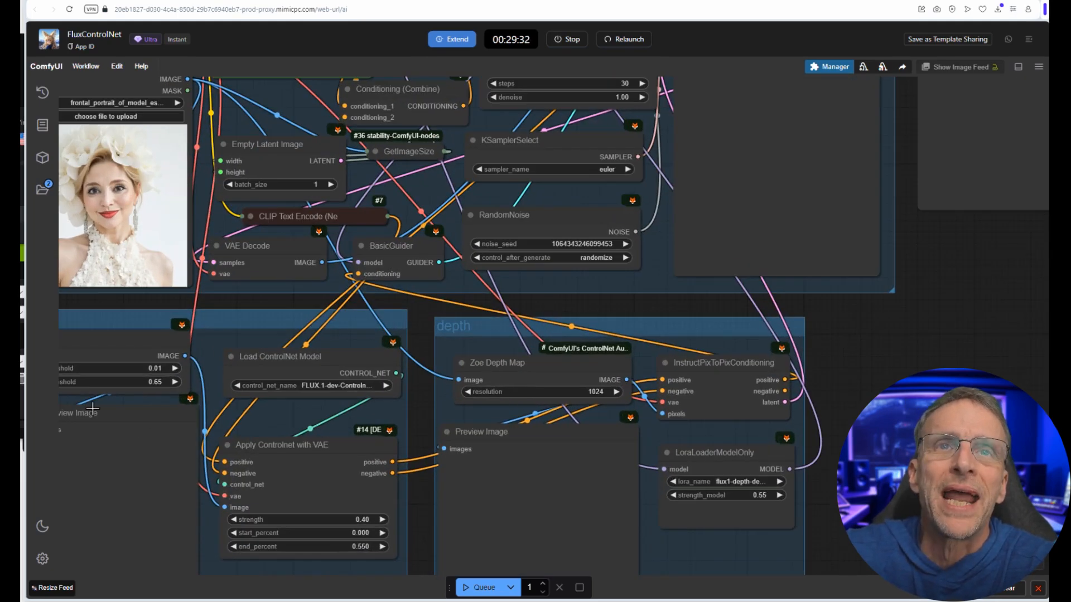
pyautogui.scroll(-4, 92, 409)
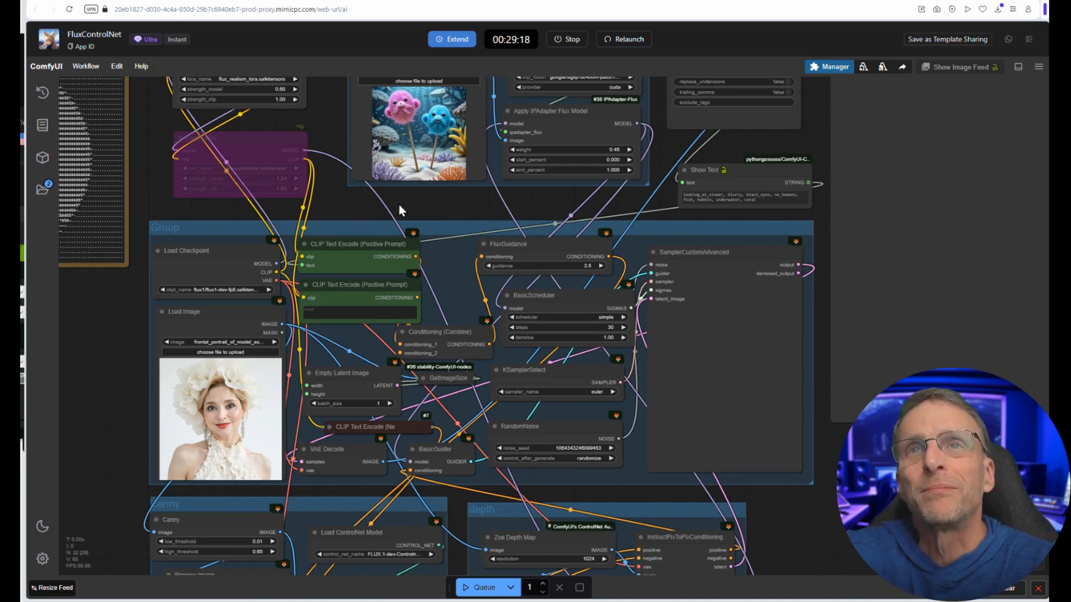
pyautogui.moveTo(399, 205); pyautogui.dragTo(361, 260)
pyautogui.scroll(-1, 364, 261)
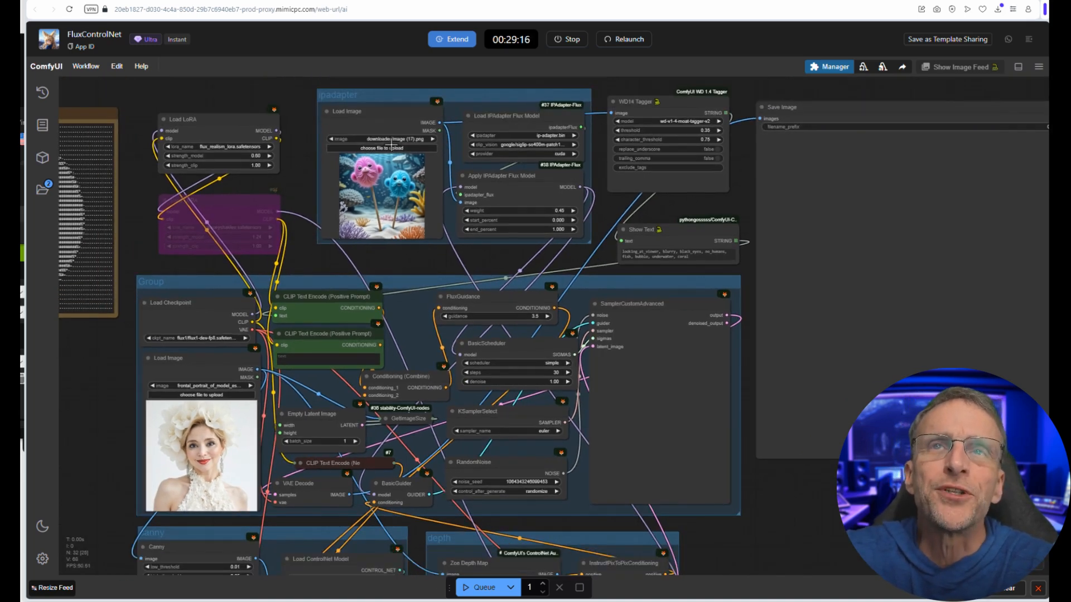
# Step: Load bobmed.jpg into the main Load Image node and the pink-suit image image_2024-12-04_122430010.png into the ipadapter group's Load Image node
pyautogui.scroll(3, 377, 207)
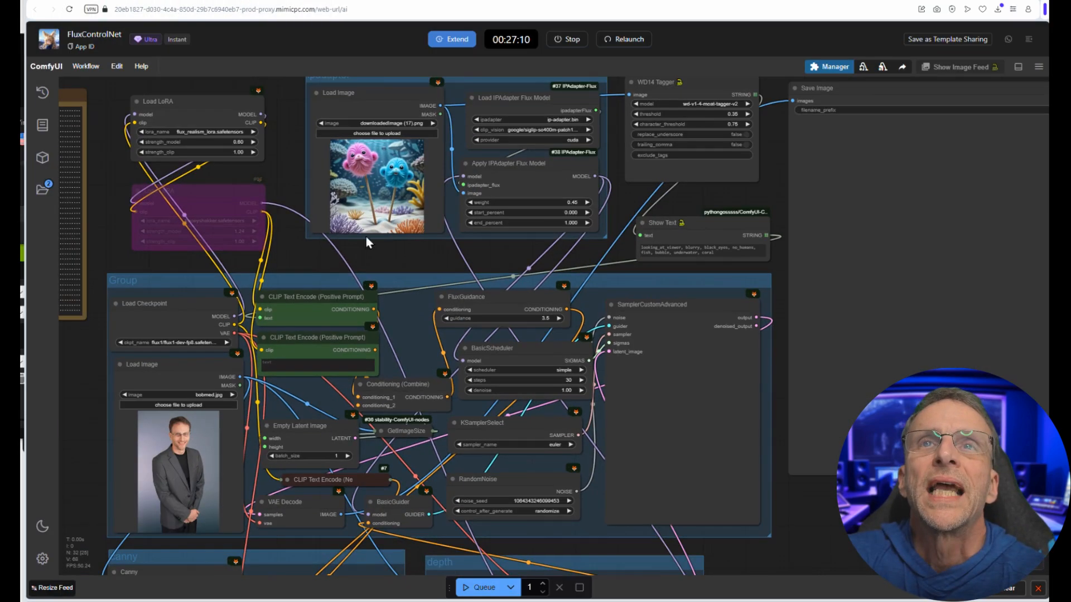
pyautogui.click(356, 133)
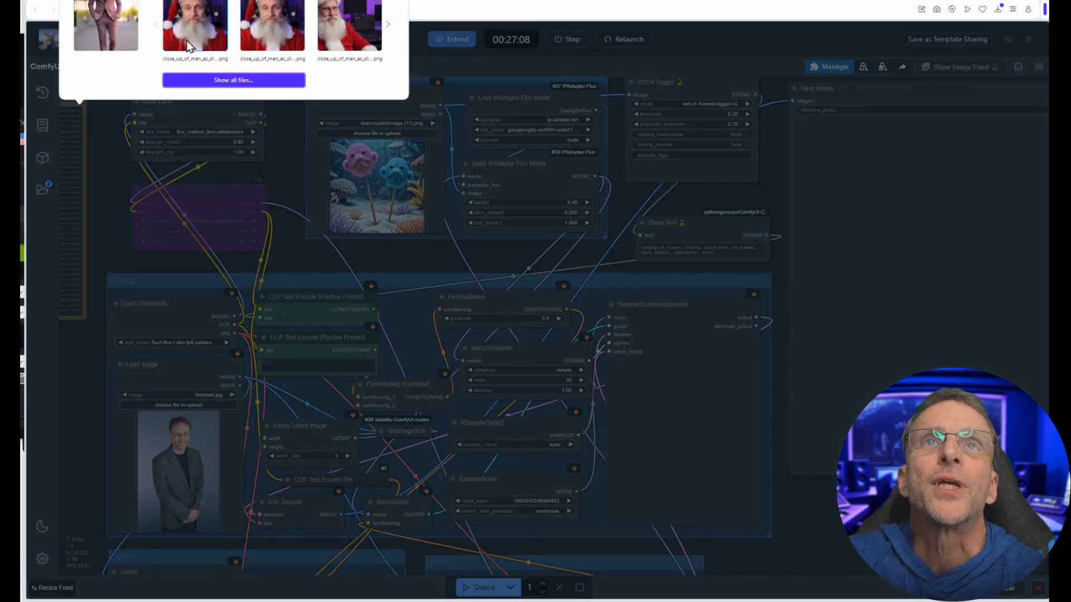
pyautogui.click(114, 10)
pyautogui.scroll(1, 523, 206)
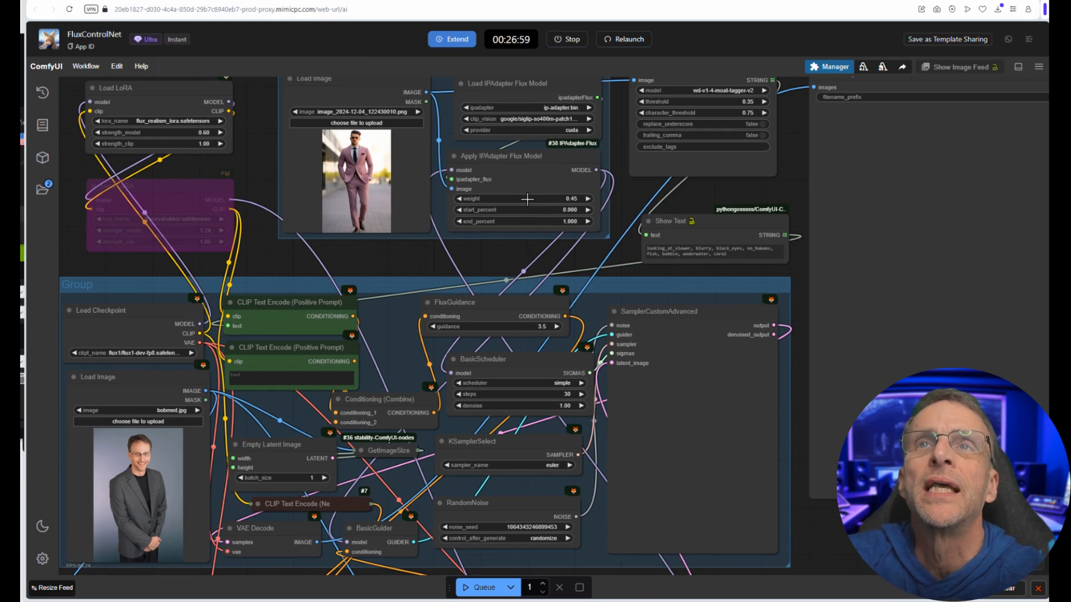
# Step: Queue the FluxControlNet workflow with the main portrait and the pink-suit style image
pyautogui.scroll(-2, 376, 444)
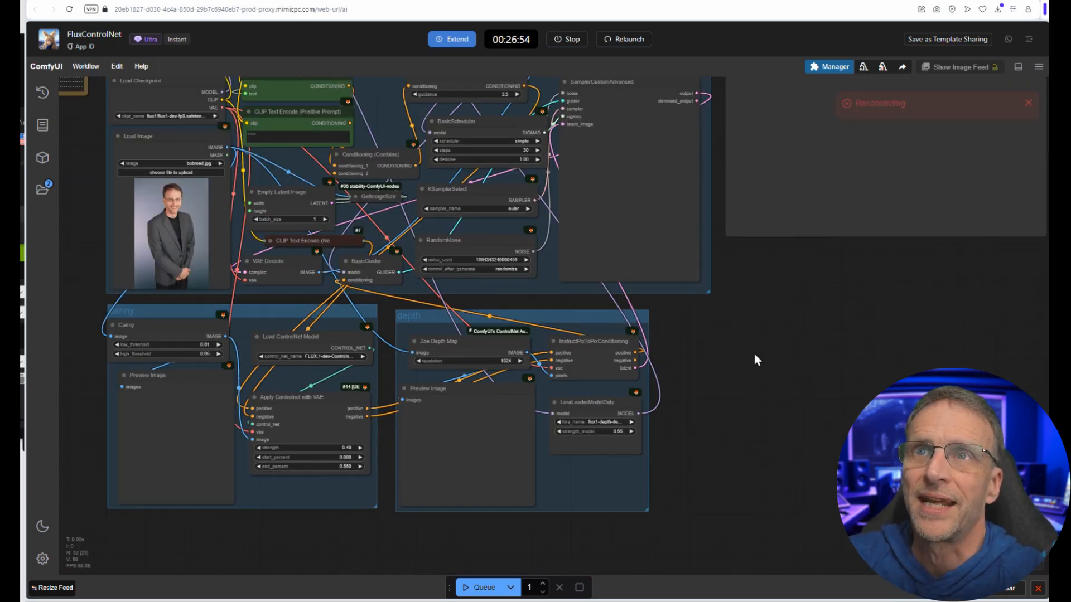
pyautogui.scroll(-3, 755, 390)
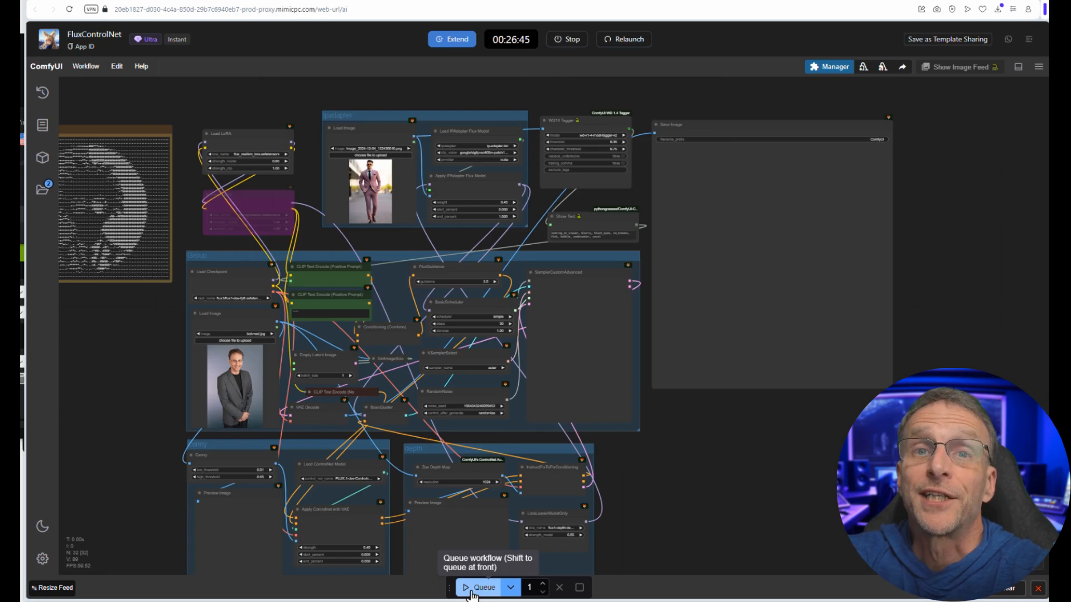
pyautogui.click(471, 591)
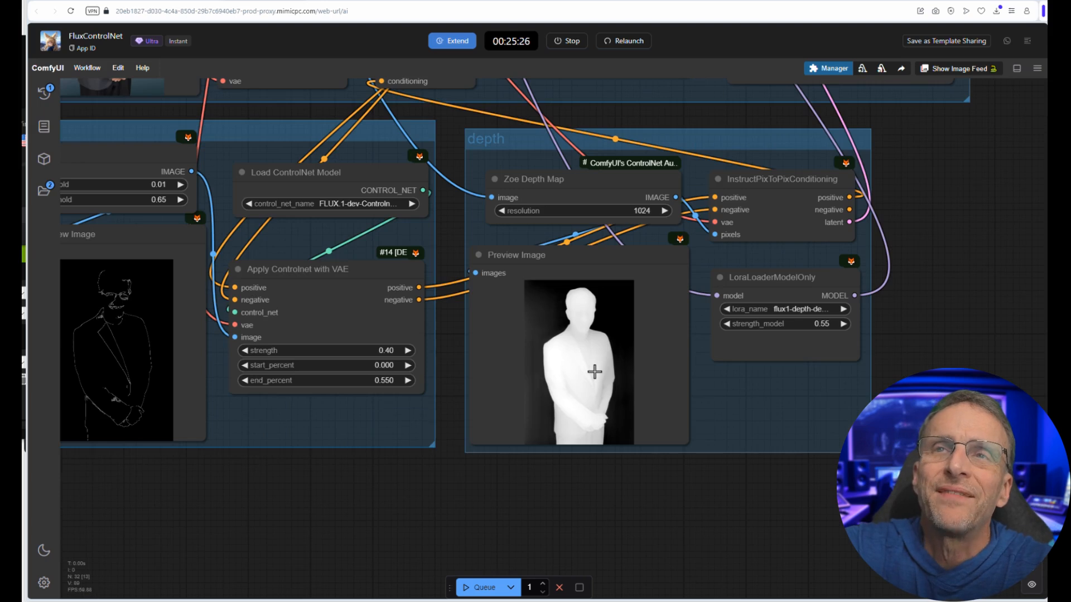
# Step: Examine the canny and depth preview images and compare them with the main and ipadapter input images
pyautogui.moveTo(595, 372); pyautogui.dragTo(773, 402)
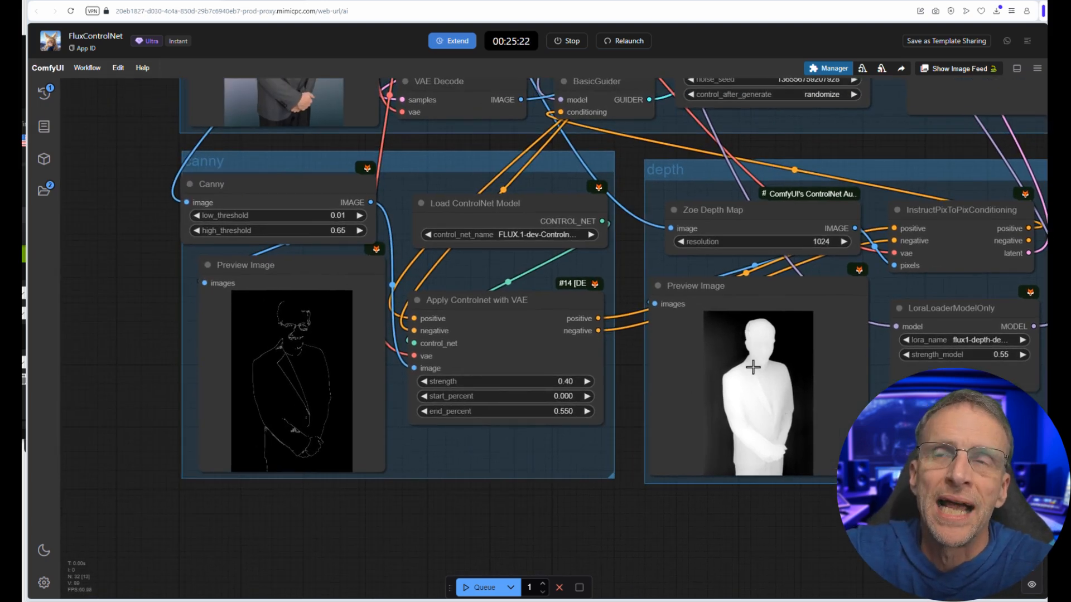
pyautogui.scroll(-4, 753, 367)
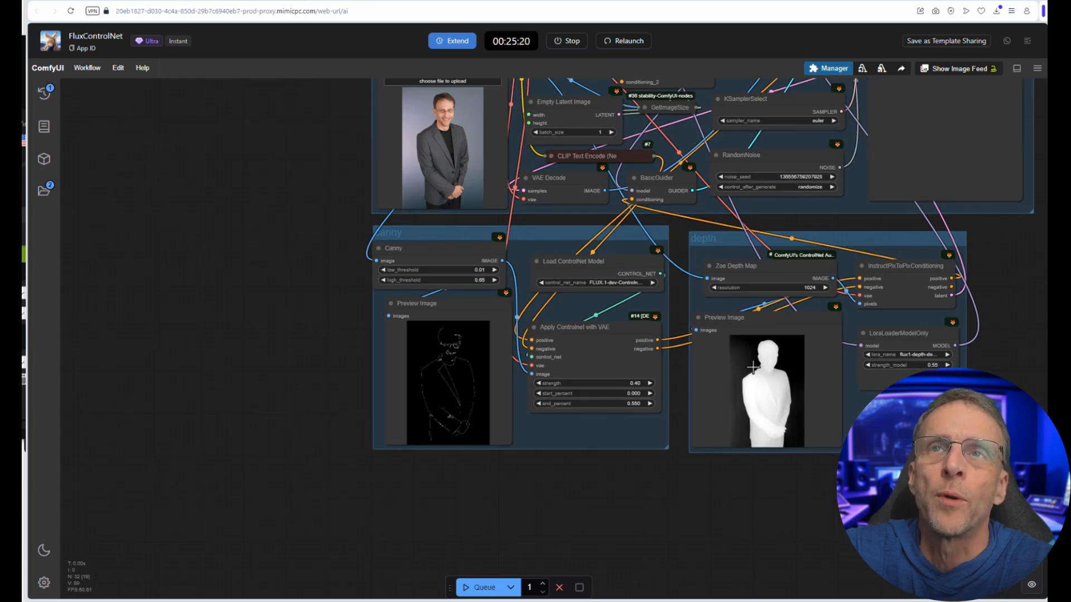
pyautogui.scroll(-1, 753, 367)
pyautogui.scroll(1, 753, 367)
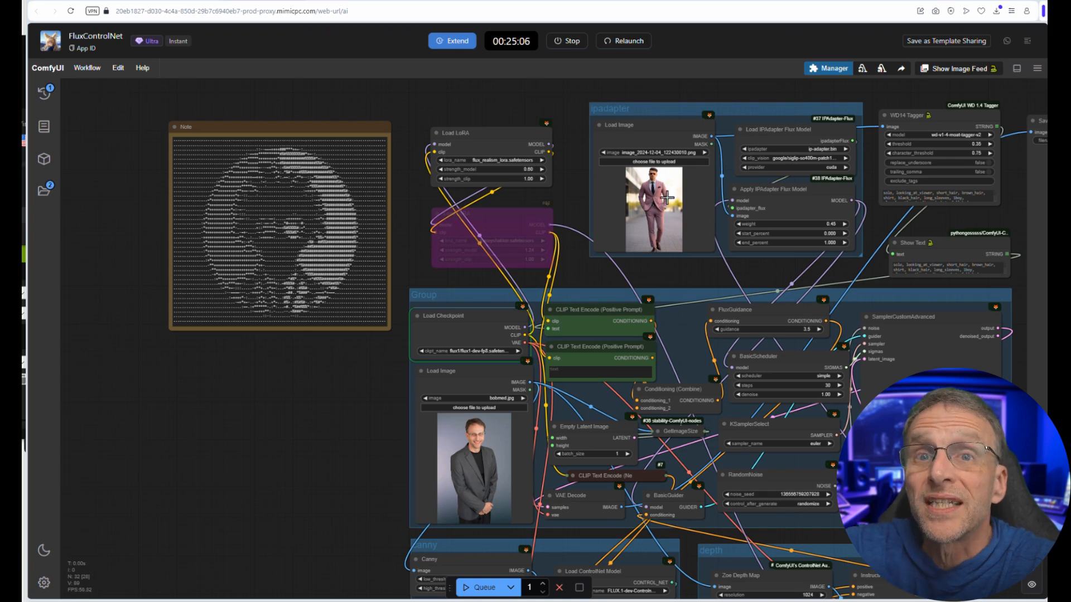
pyautogui.scroll(-1, 374, 487)
pyautogui.moveTo(391, 496); pyautogui.dragTo(339, 347)
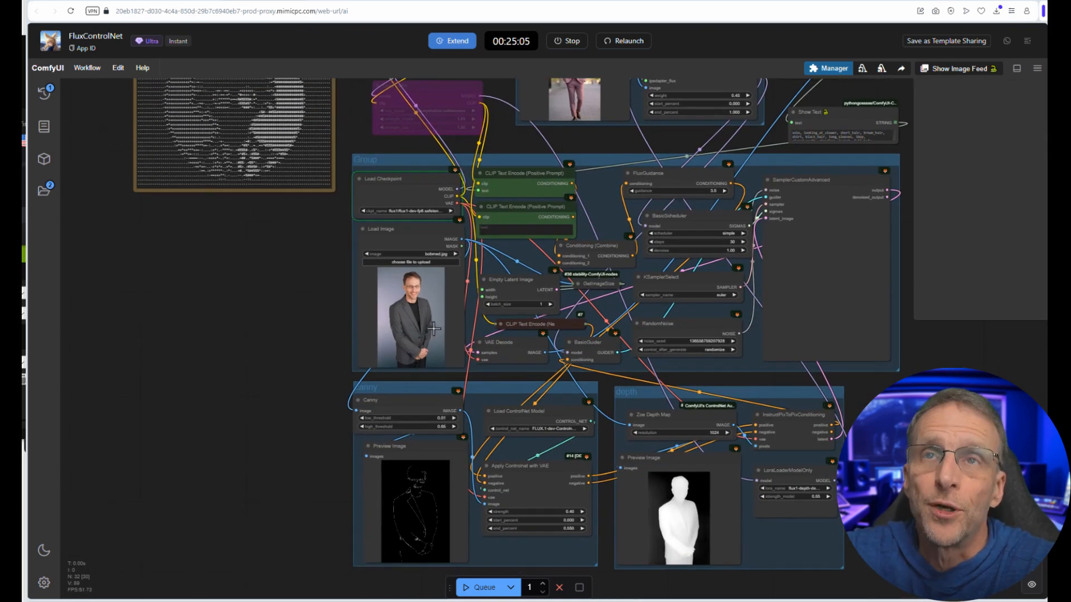
pyautogui.scroll(2, 503, 140)
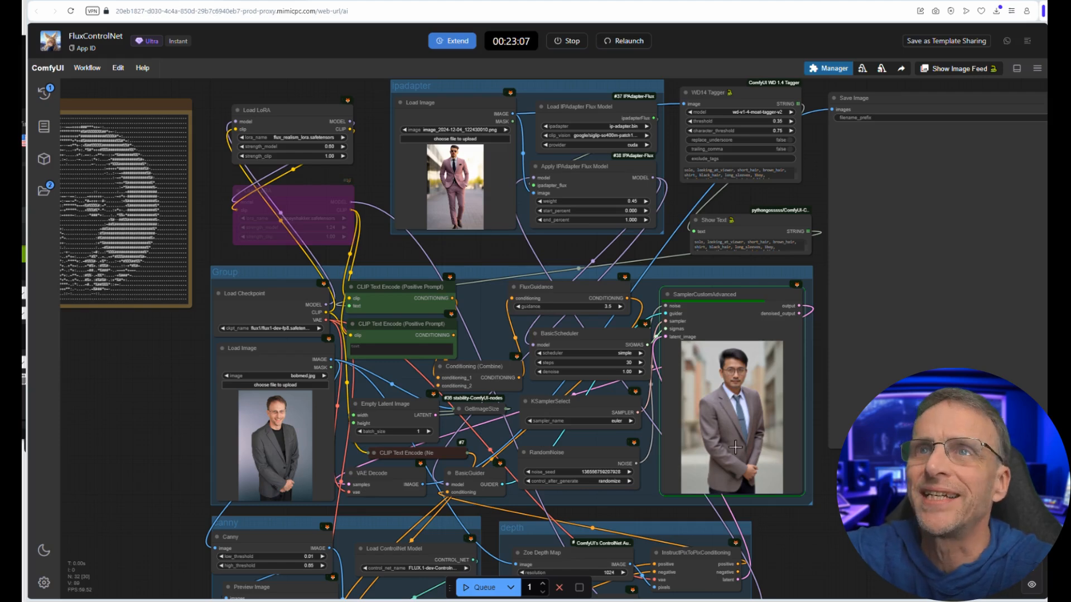
# Step: Set the Apply IPAdapter Flux Model weight to 0.75 and delete the latest job from the queue
pyautogui.scroll(5, 446, 168)
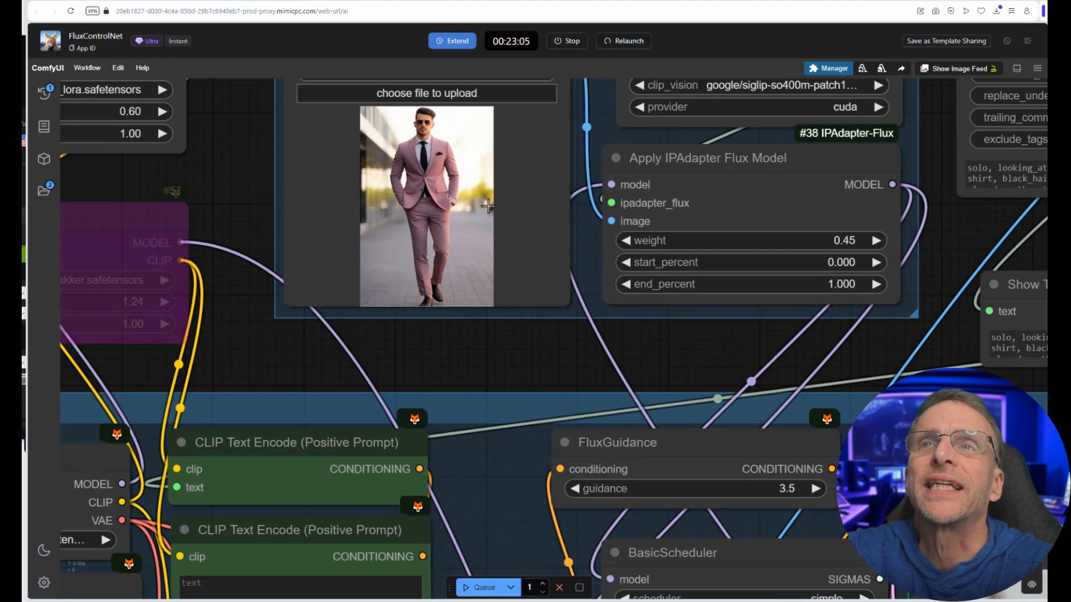
pyautogui.moveTo(780, 245); pyautogui.dragTo(786, 244)
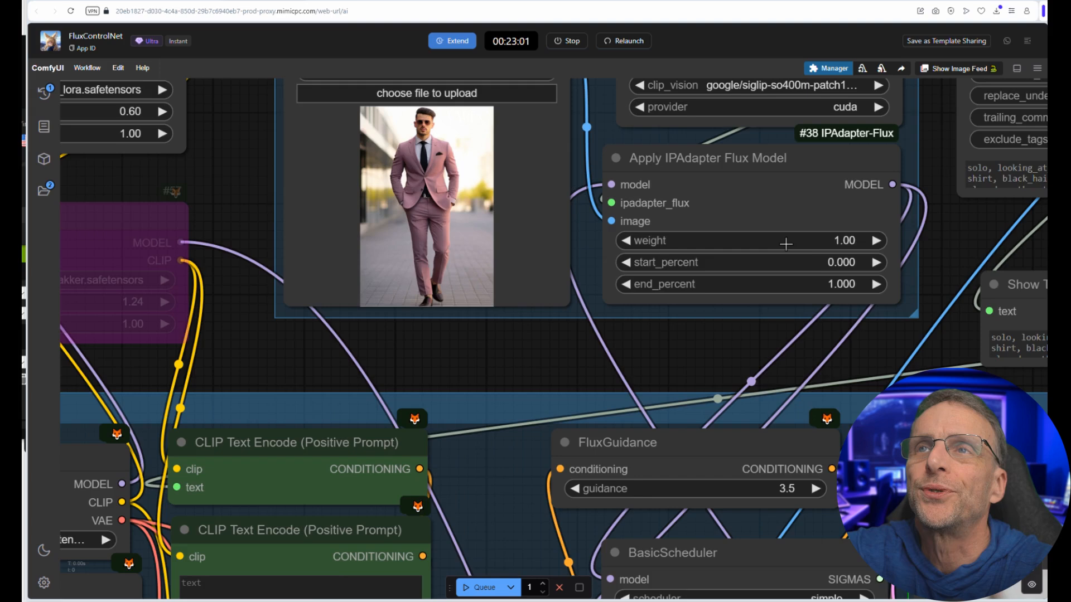
pyautogui.click(44, 93)
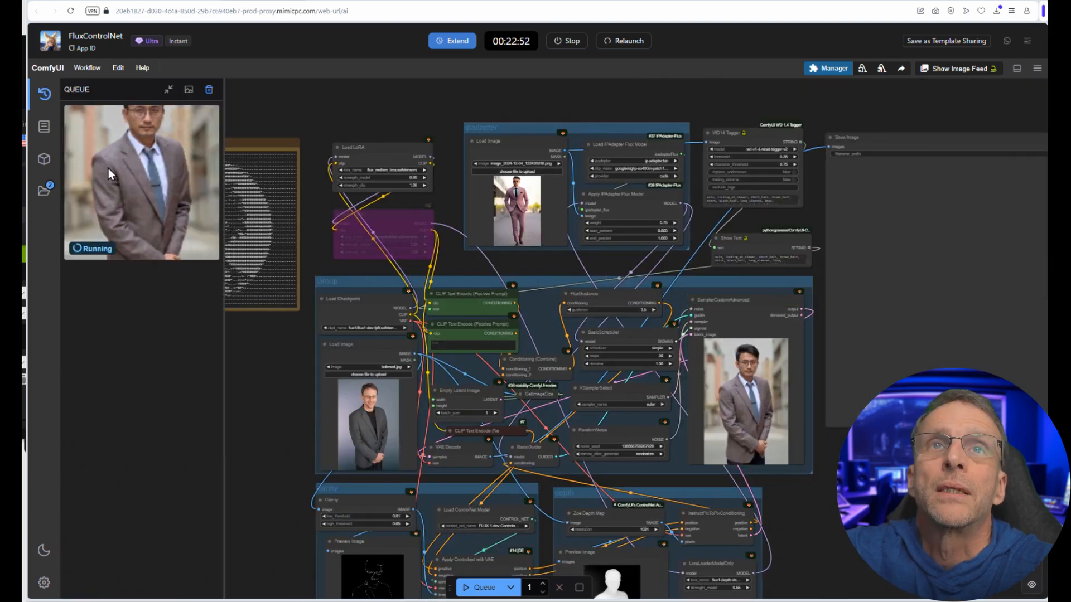
pyautogui.rightClick(109, 168)
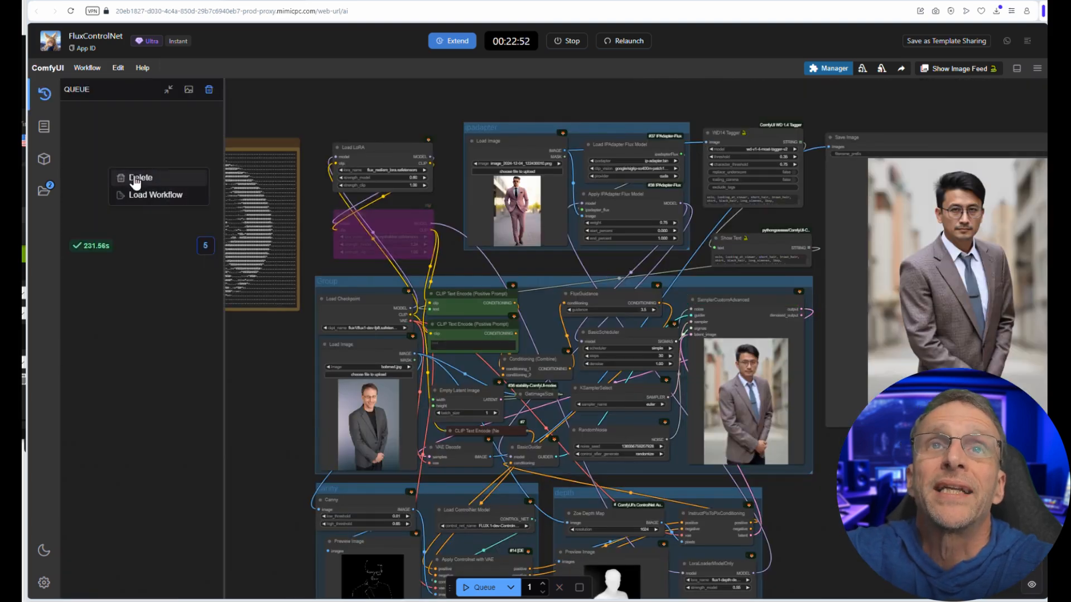
pyautogui.click(134, 179)
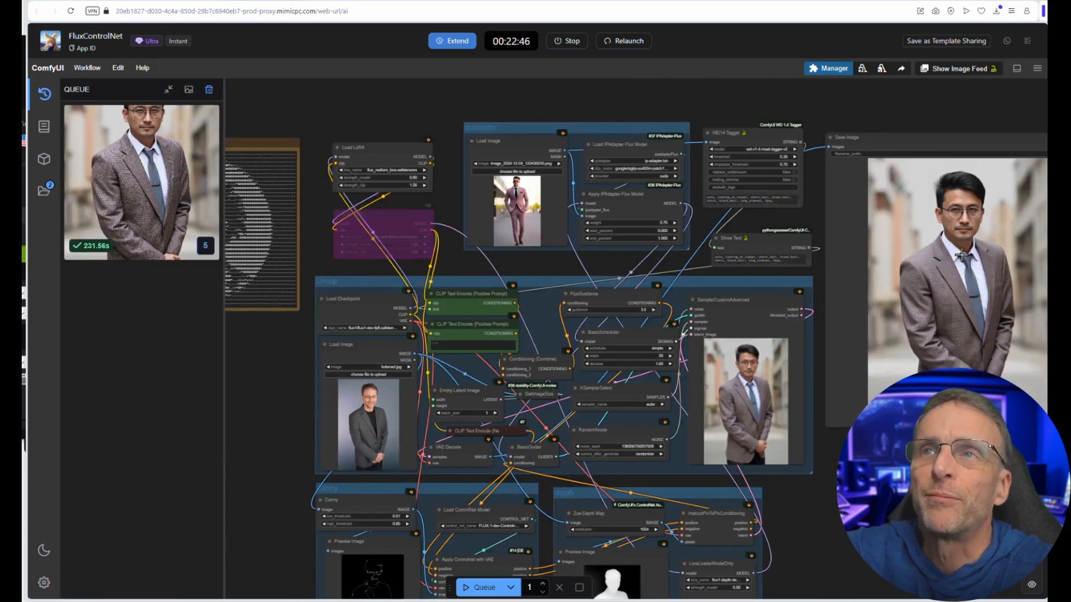
pyautogui.scroll(10, 493, 360)
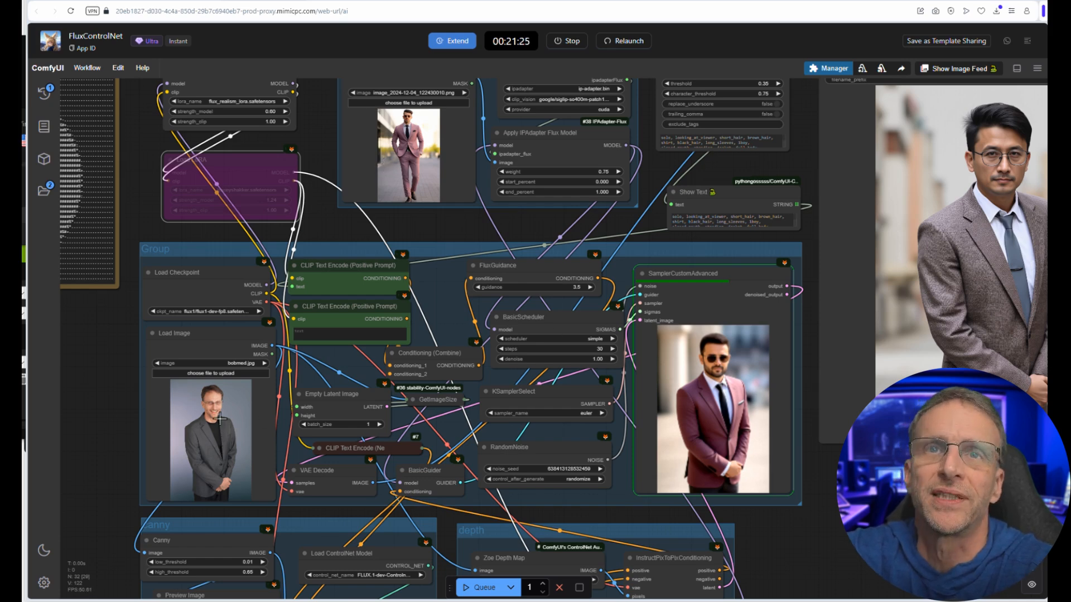
pyautogui.scroll(9, 752, 386)
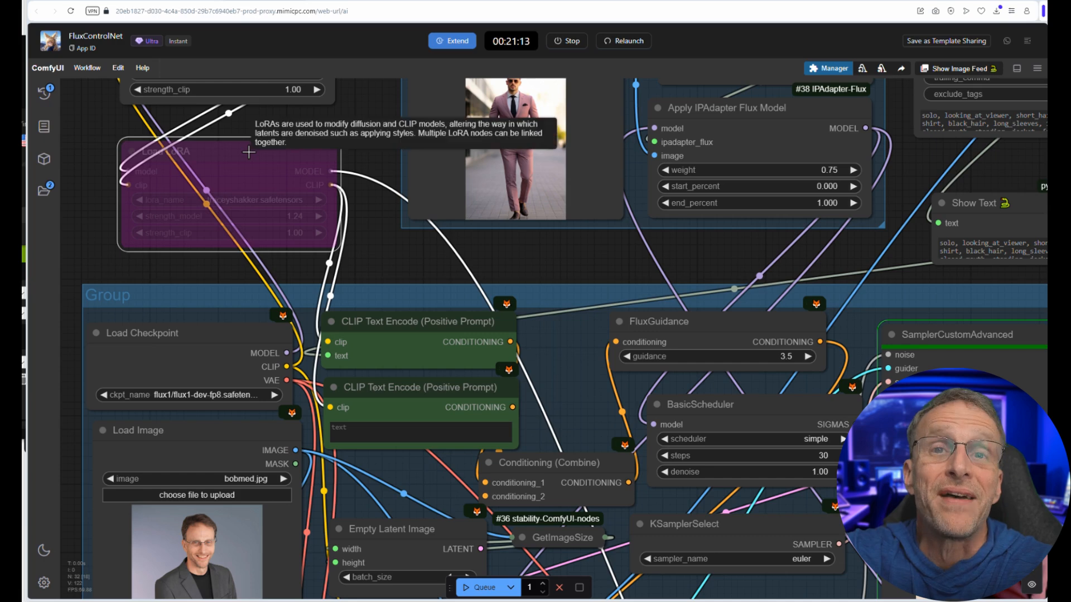
pyautogui.hotkey('ctrl', 'b')
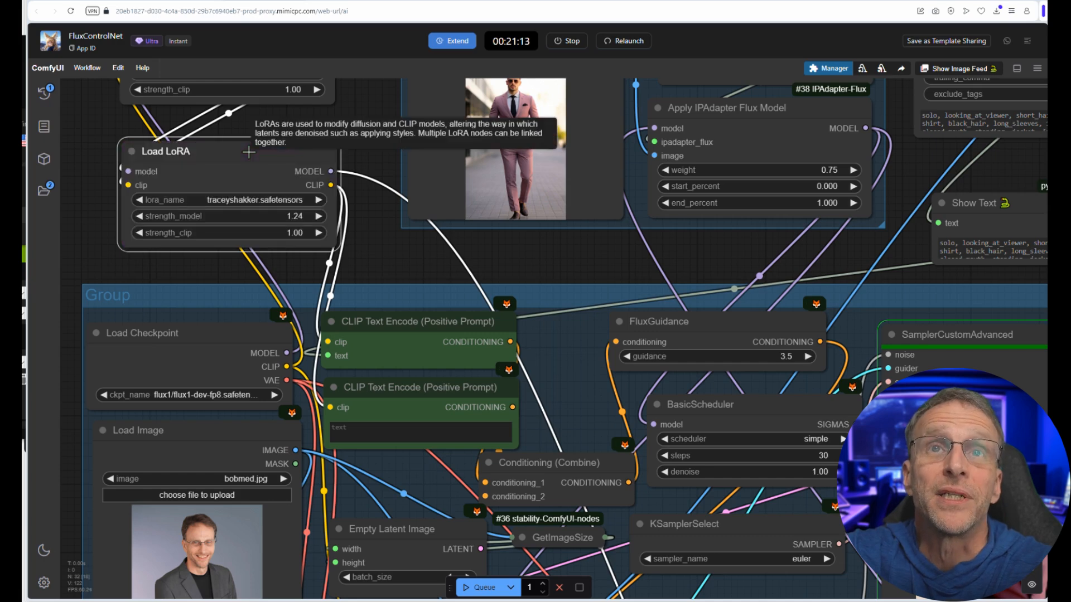
pyautogui.click(244, 200)
pyautogui.click(214, 317)
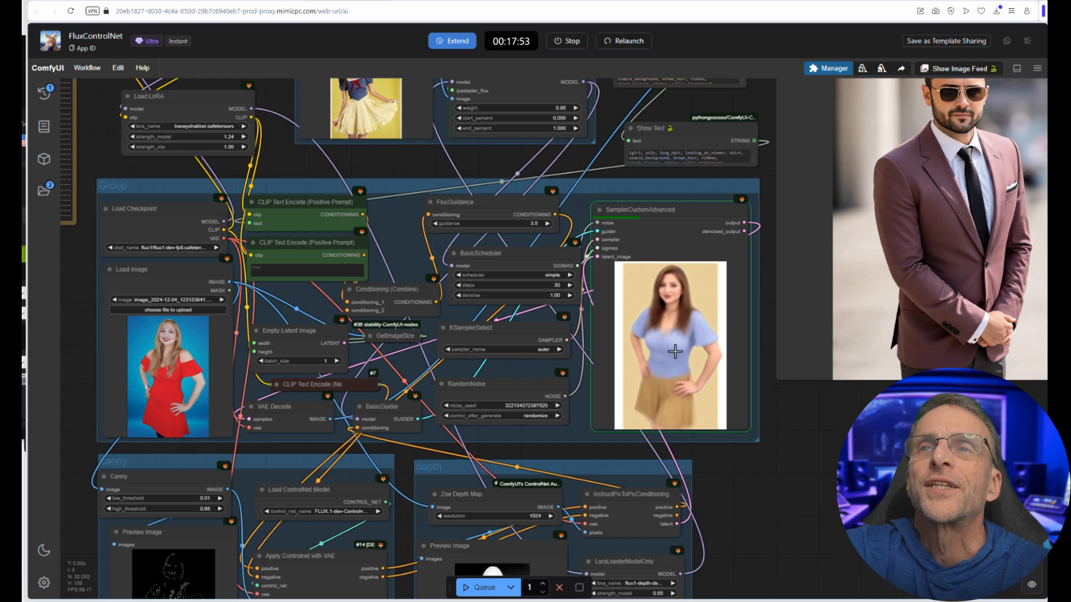
# Step: Check the sampler's preview of the woman and delete the running job from the queue
pyautogui.scroll(1, 673, 353)
pyautogui.scroll(-2, 674, 353)
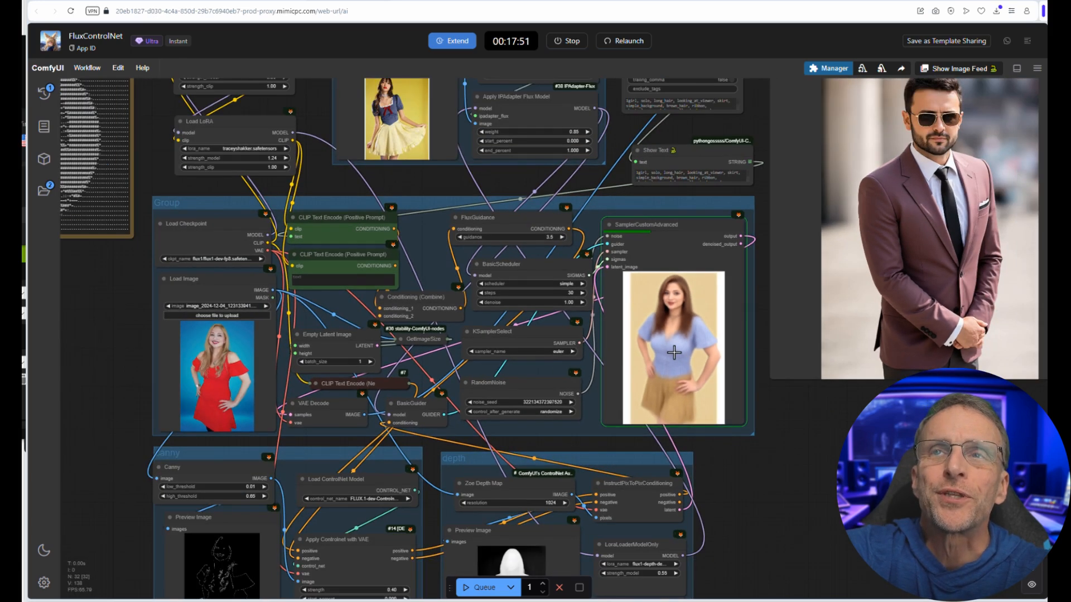
pyautogui.click(44, 93)
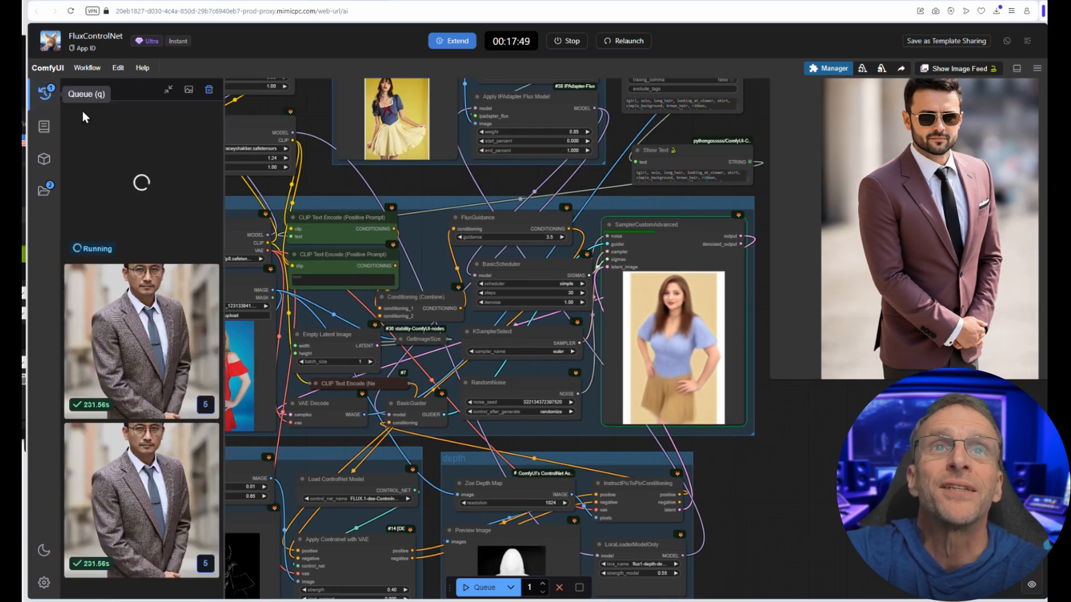
pyautogui.rightClick(99, 140)
pyautogui.click(133, 166)
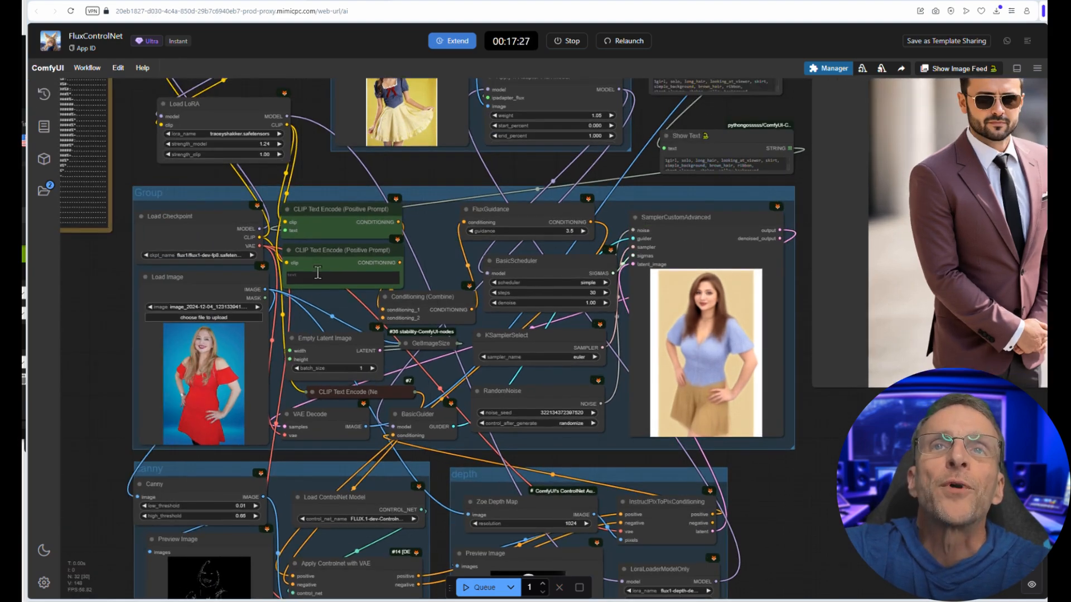
# Step: Enter the prompt "woman with blonde hair" in the second CLIP Text Encode (Positive Prompt) node
pyautogui.scroll(5, 317, 295)
pyautogui.click(294, 230)
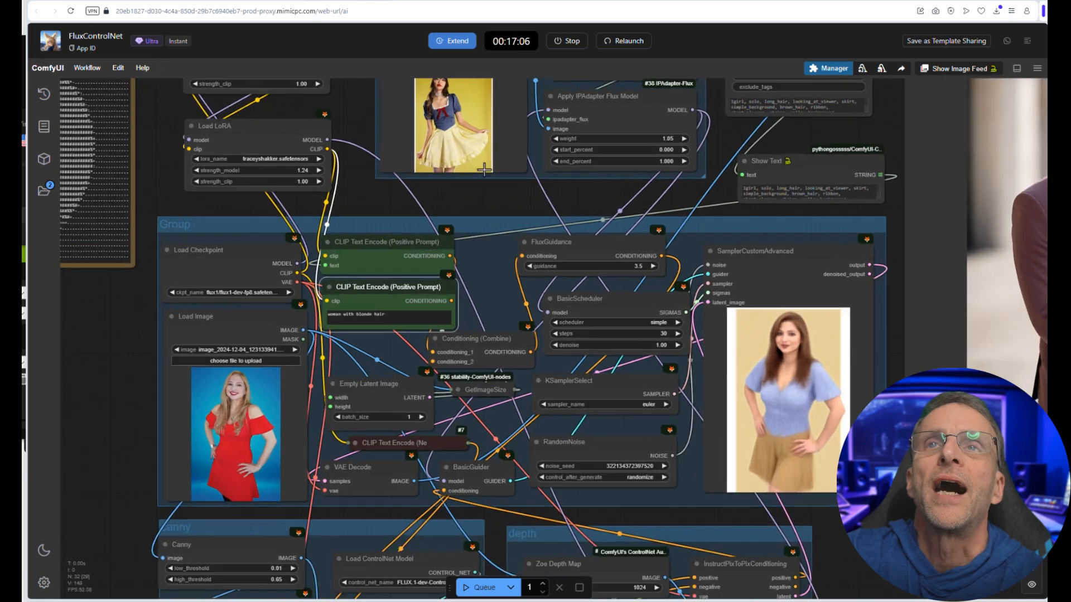
pyautogui.scroll(3, 421, 127)
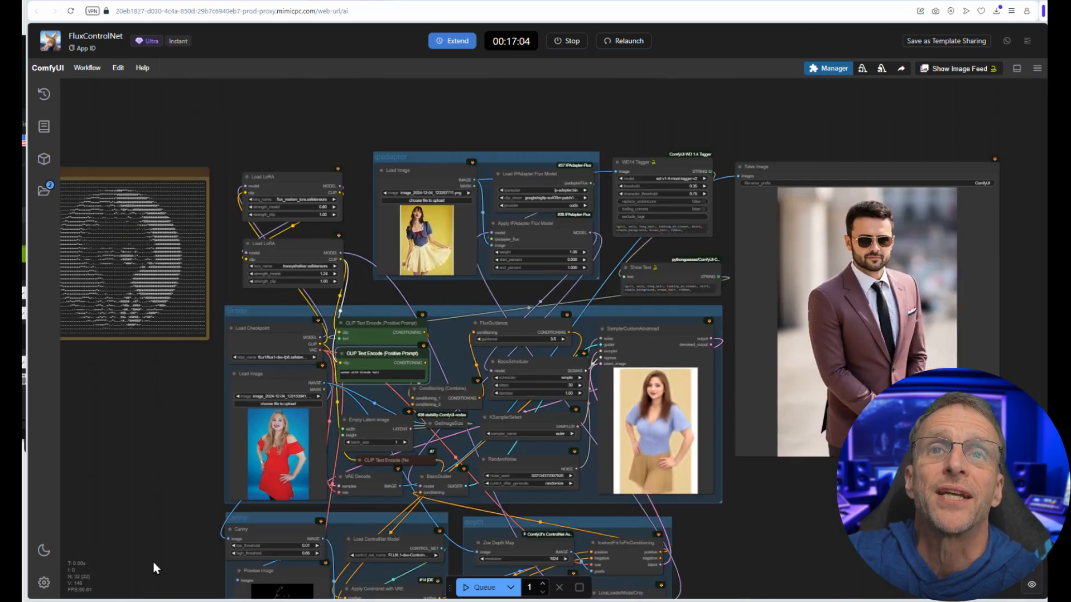
pyautogui.scroll(5, 564, 416)
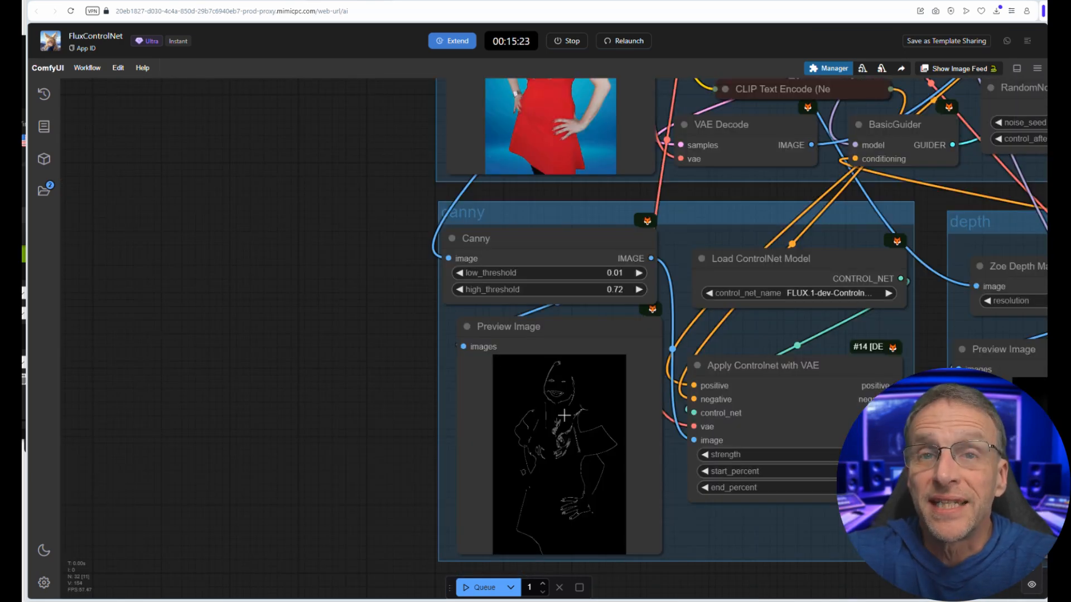
# Step: Add a Realistic Lineart node feeding Apply Controlnet with VAE in place of Canny, and queue the workflow
pyautogui.doubleClick(256, 377)
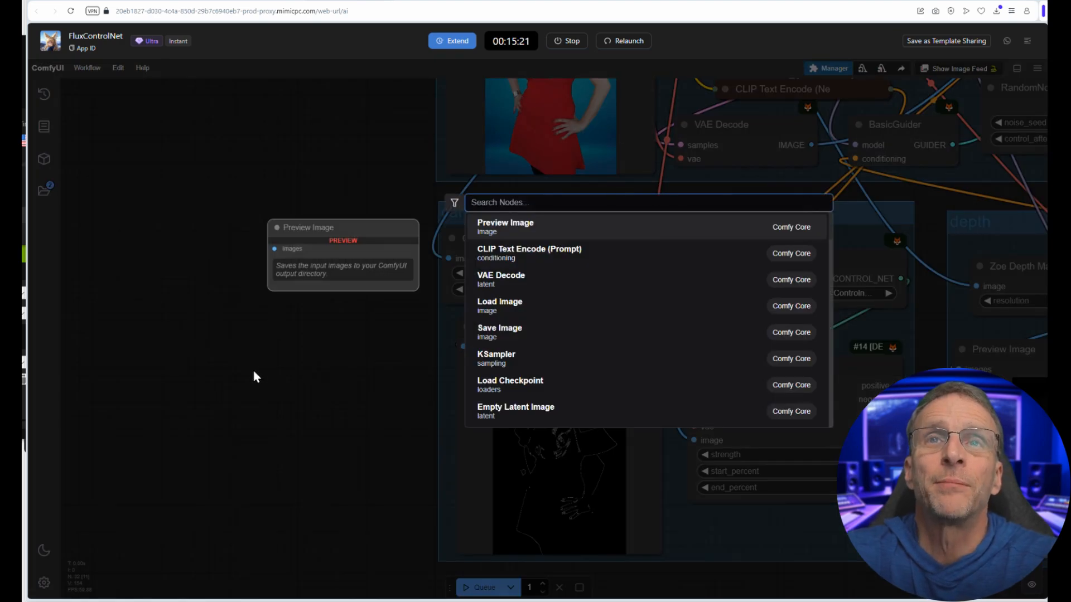
pyautogui.write('line')
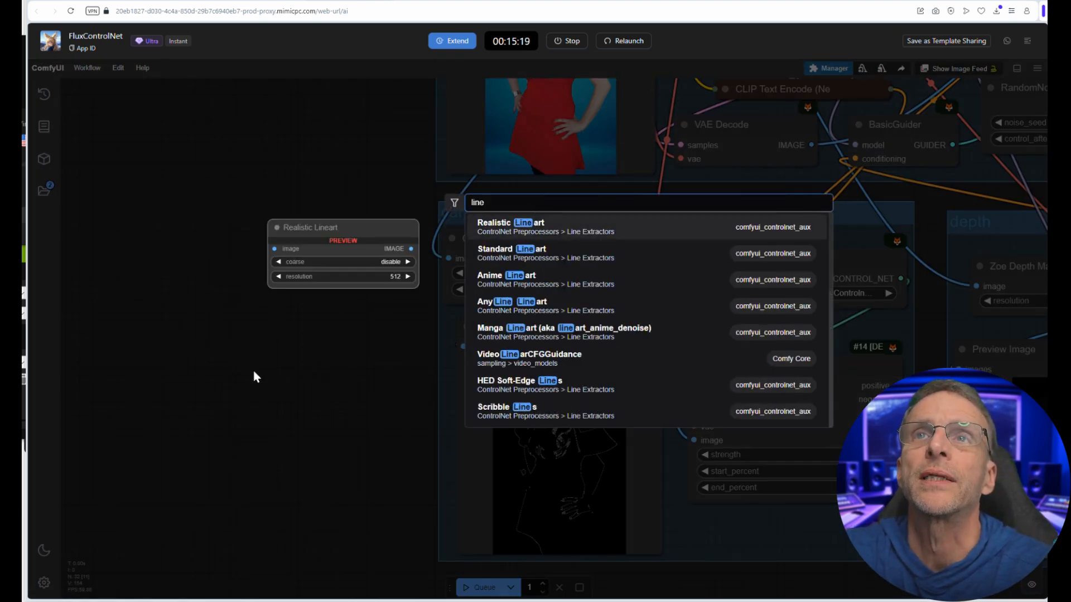
pyautogui.click(580, 234)
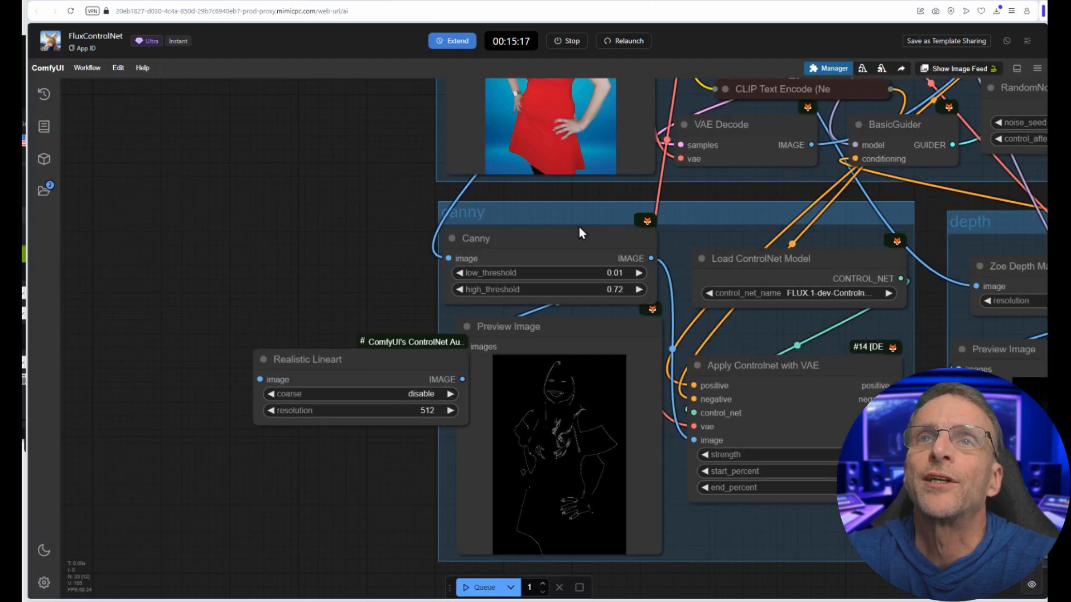
pyautogui.moveTo(444, 323); pyautogui.dragTo(694, 440)
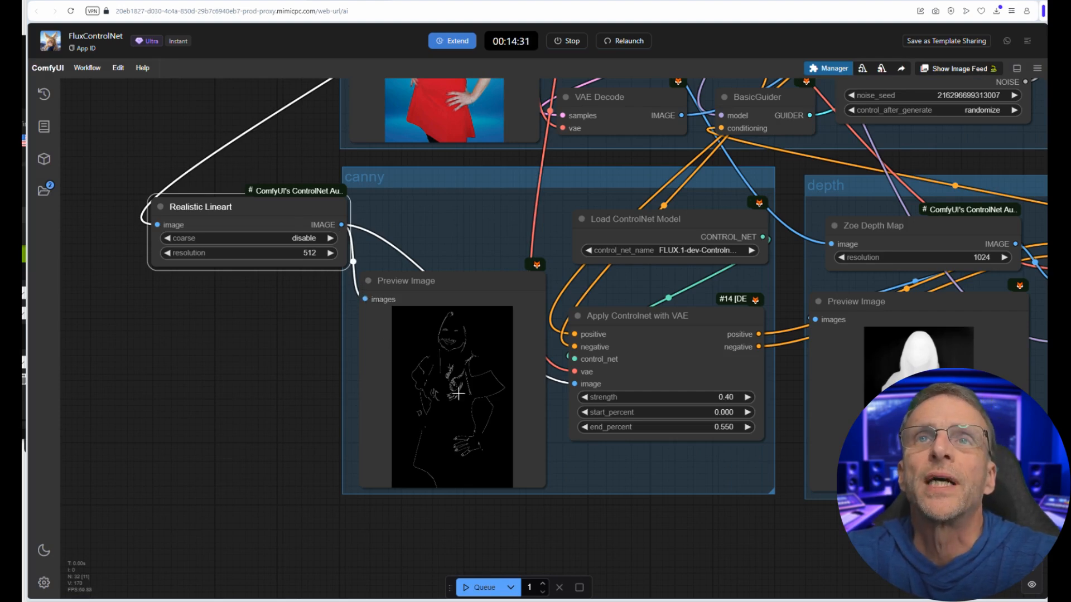
pyautogui.click(498, 586)
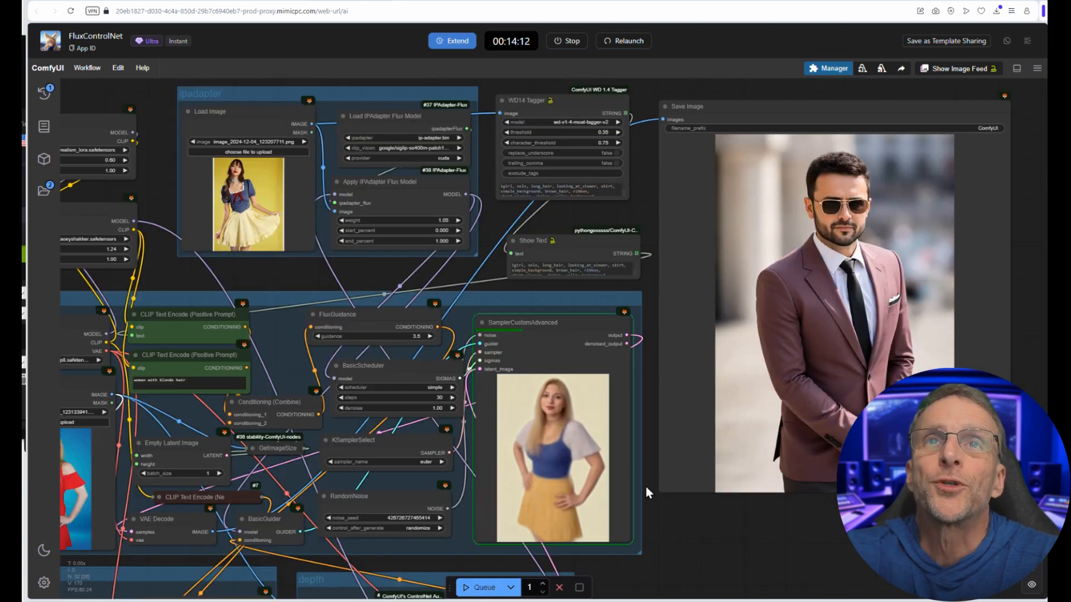
# Step: Extend the second positive prompt with ", wearing a dress with a blue top, yellow skirt, and red bow in the front"
pyautogui.scroll(2, 184, 396)
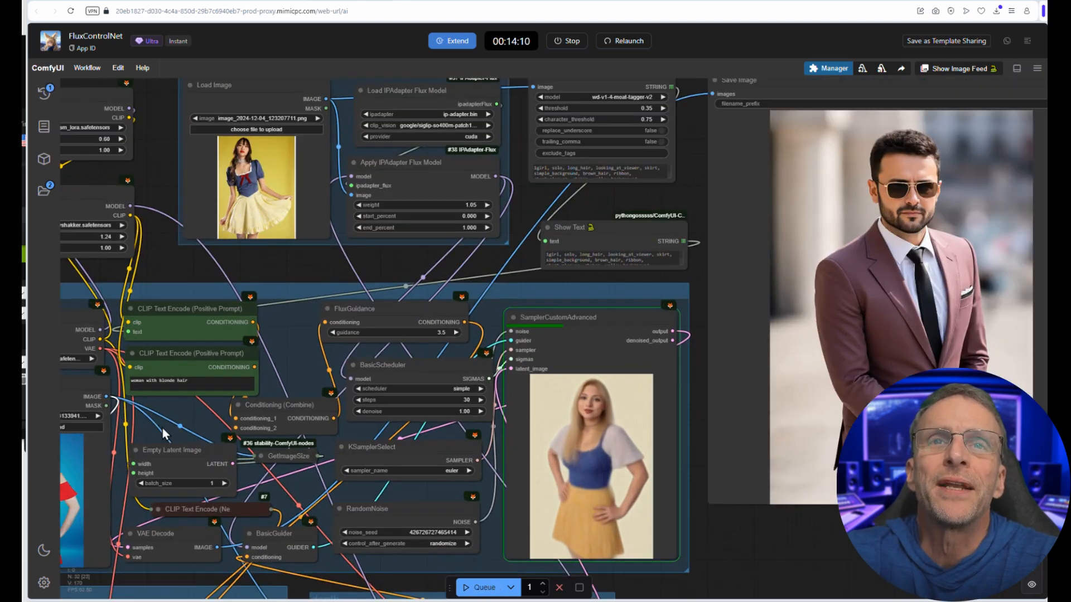
pyautogui.click(204, 378)
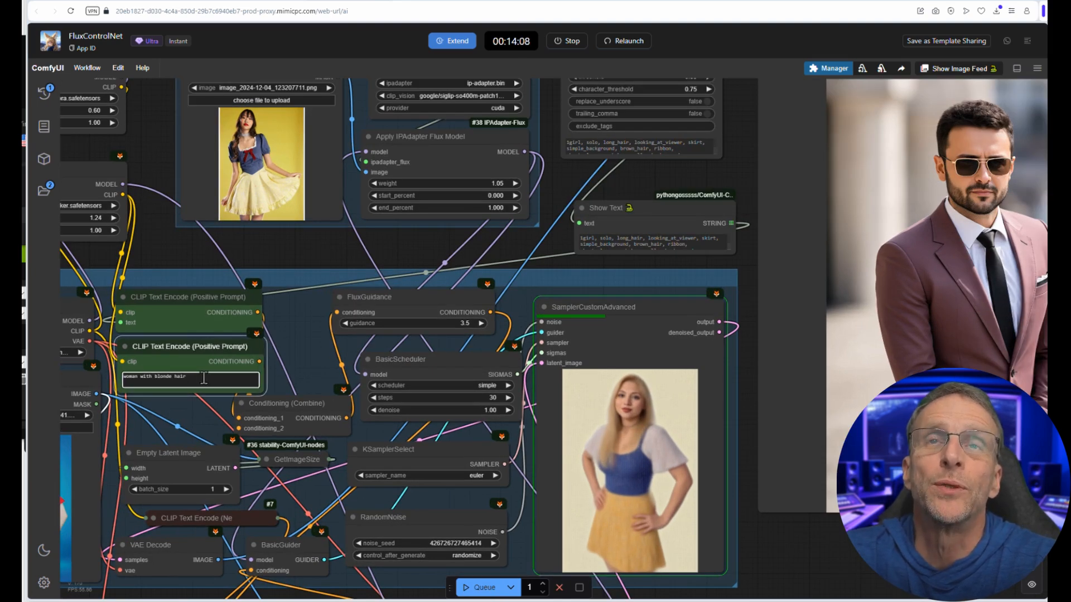
pyautogui.write(', wearing a dress with a')
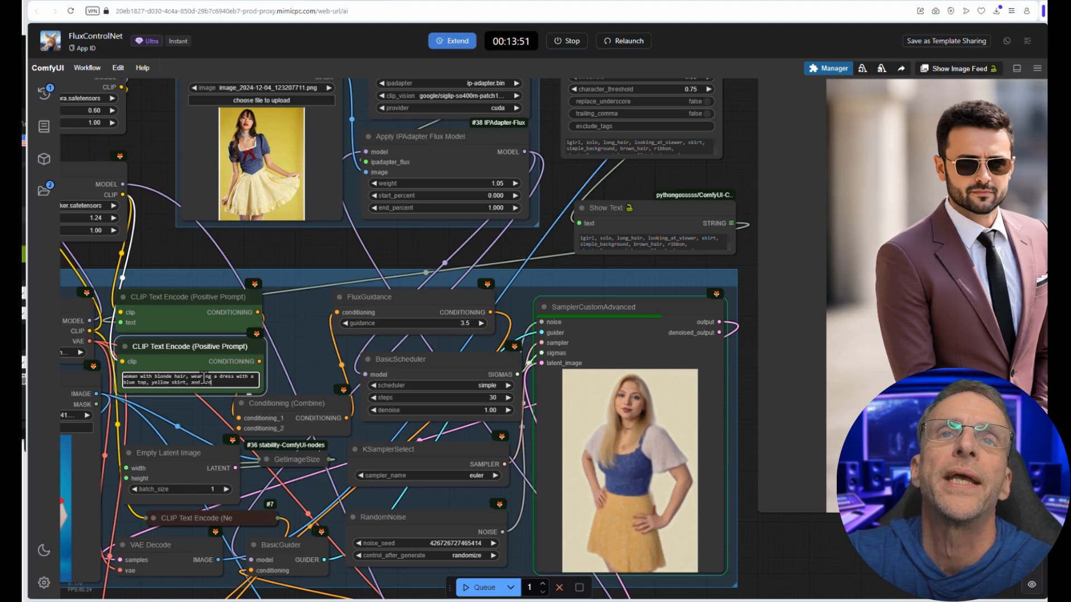
pyautogui.write('w in her hair')
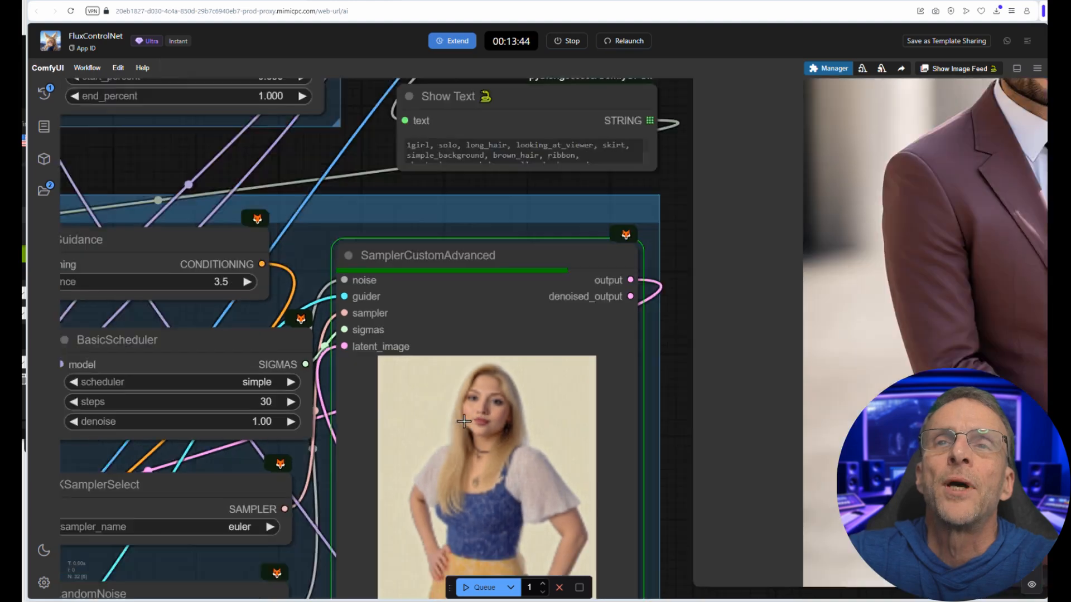
# Step: Examine the sampler's preview, the two Load LoRA nodes and the ipadapter group while the workflow runs
pyautogui.scroll(-1, 464, 421)
pyautogui.scroll(-2, 508, 427)
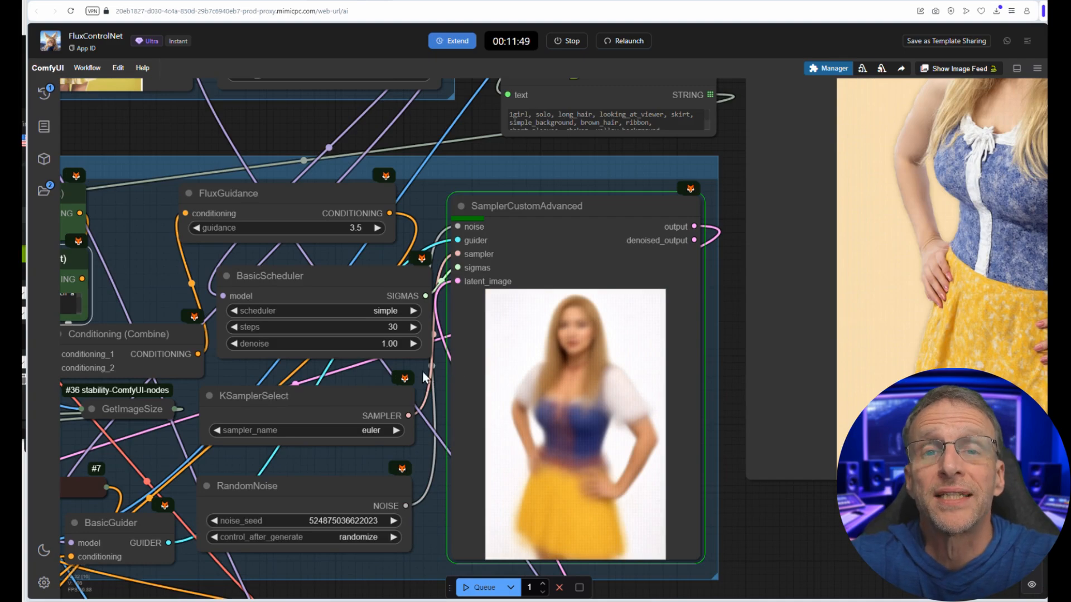
pyautogui.scroll(-1, 167, 196)
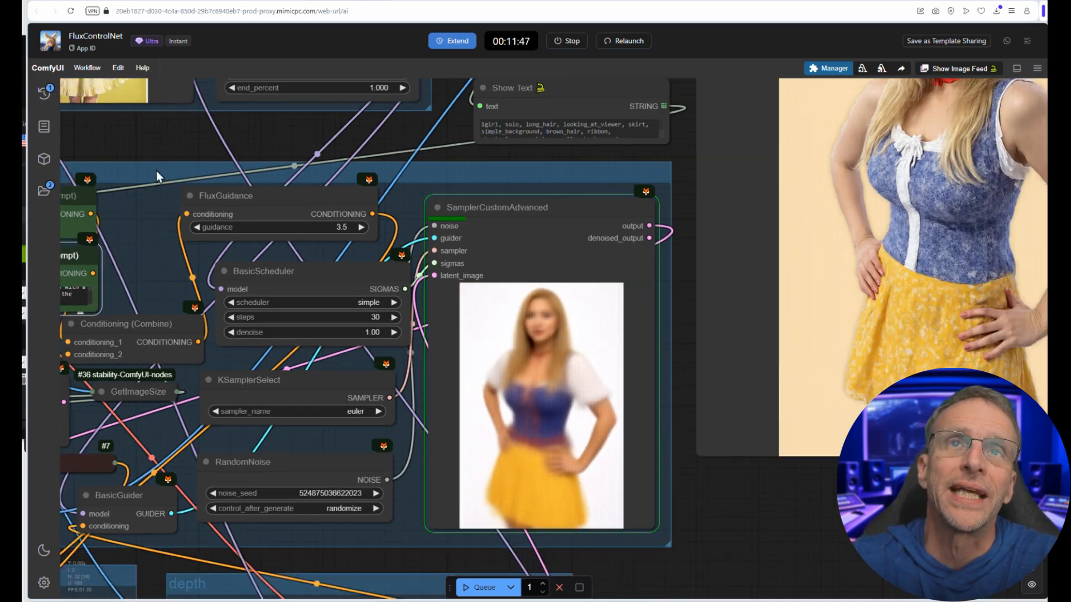
pyautogui.moveTo(156, 170); pyautogui.dragTo(755, 442)
pyautogui.scroll(-1, 441, 266)
pyautogui.scroll(4, 441, 223)
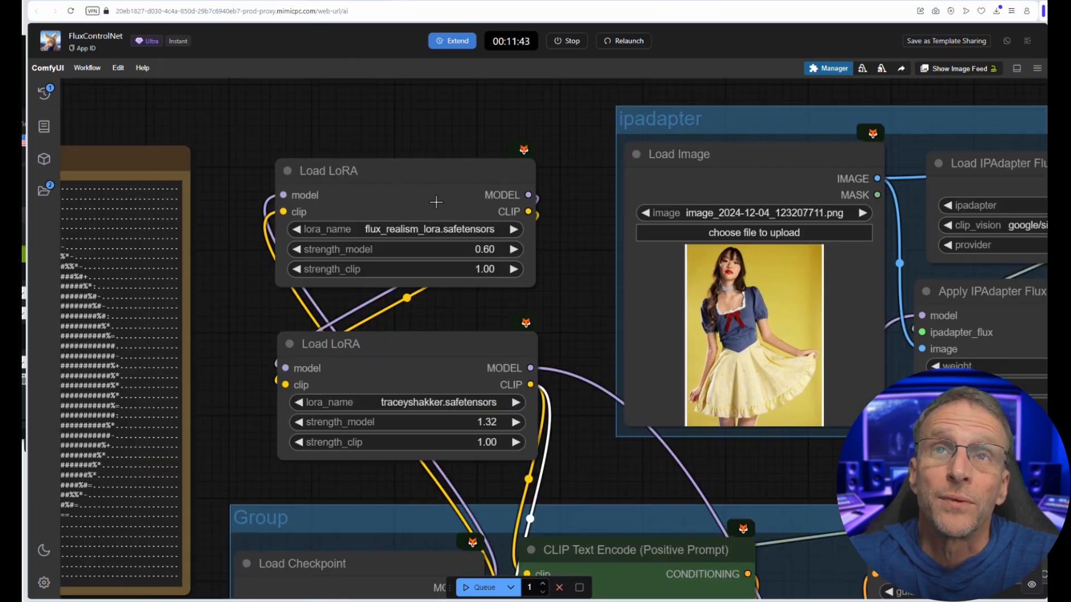
pyautogui.scroll(-1, 570, 314)
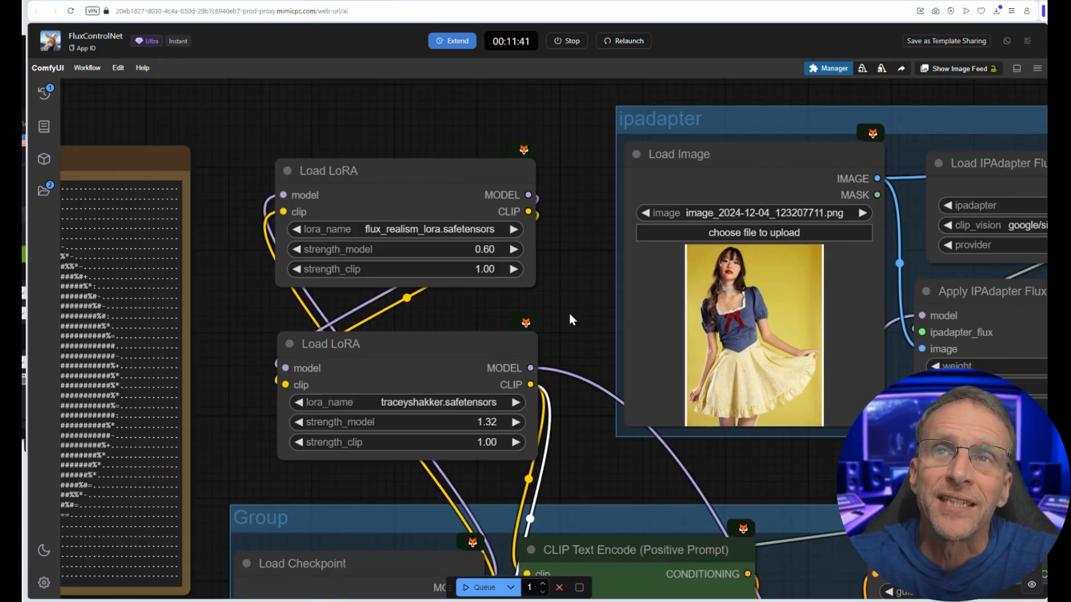
pyautogui.moveTo(570, 314); pyautogui.dragTo(343, 259)
pyautogui.scroll(-3, 343, 259)
pyautogui.scroll(9, 806, 486)
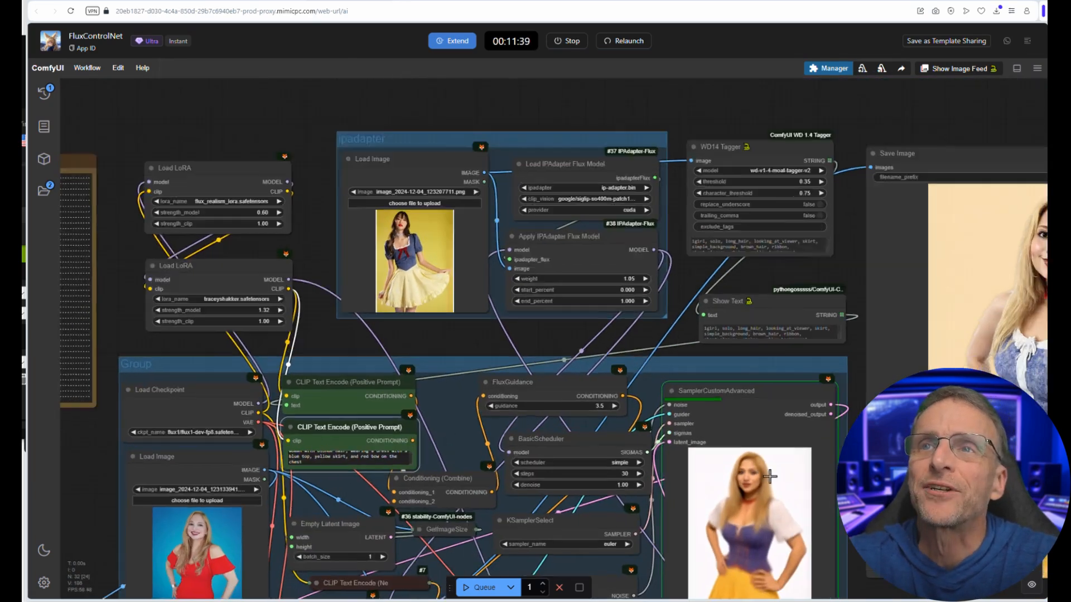
pyautogui.scroll(-6, 742, 488)
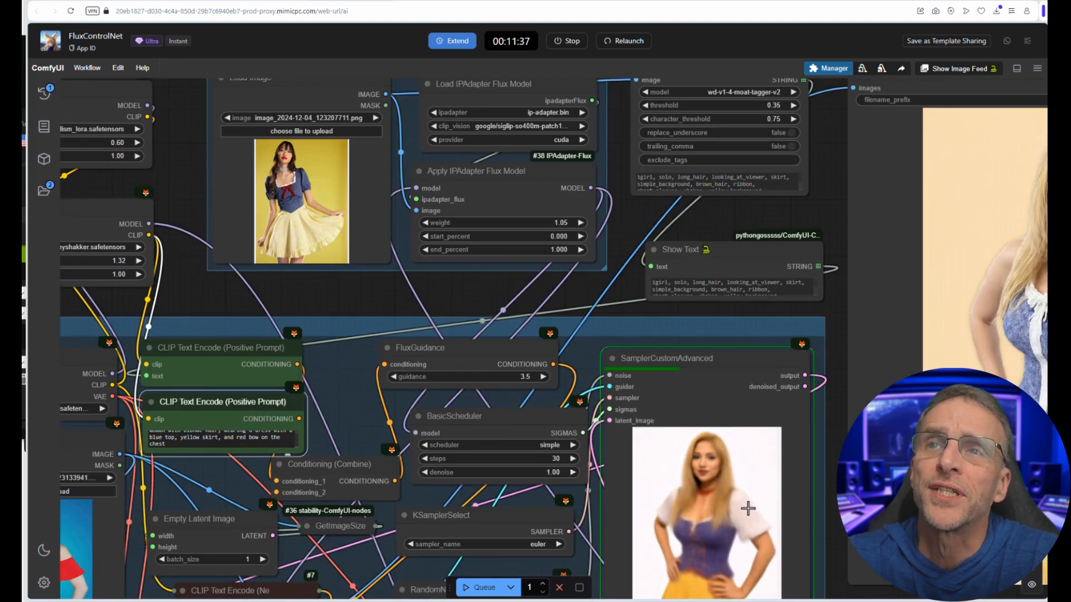
pyautogui.scroll(4, 748, 507)
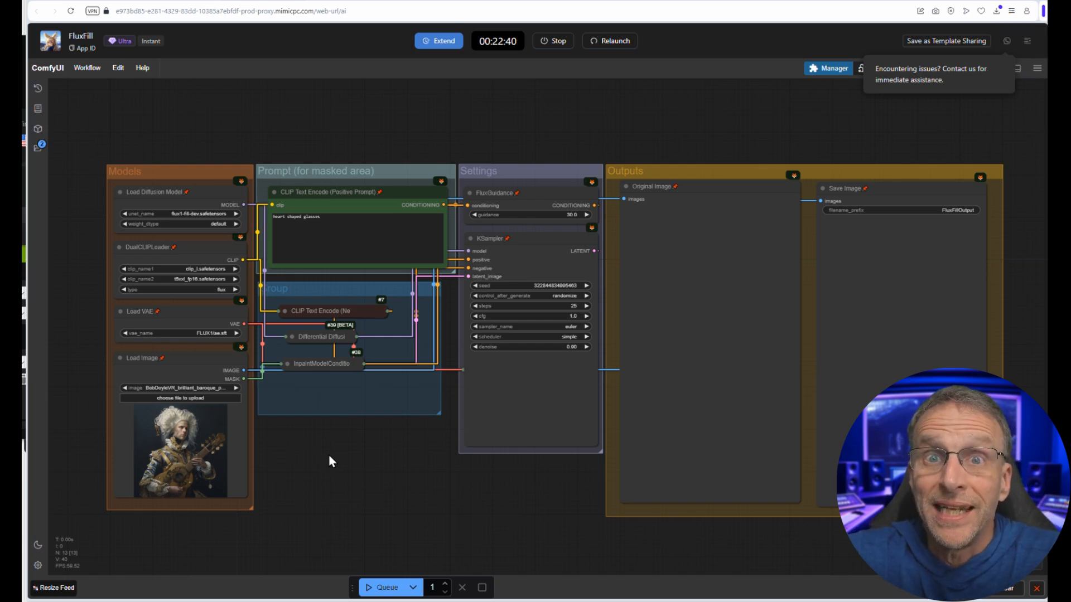
# Step: Open the baroque guitarist in the FluxFill Load Image node in MaskEditor, mask the area above the guitar's headstock, and save the mask to the node
pyautogui.scroll(8, 150, 435)
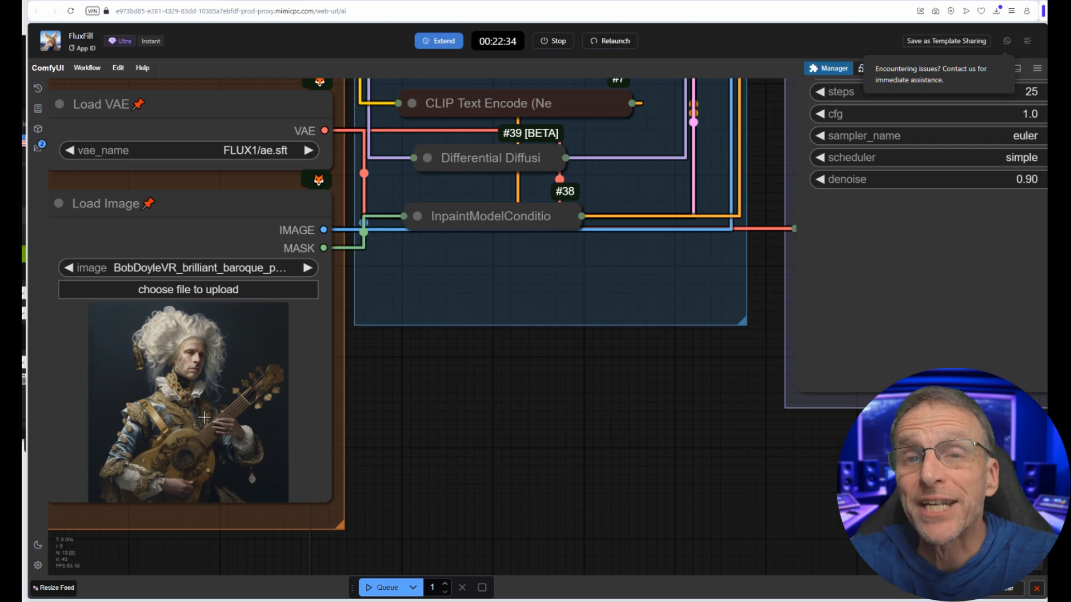
pyautogui.scroll(-10, 441, 363)
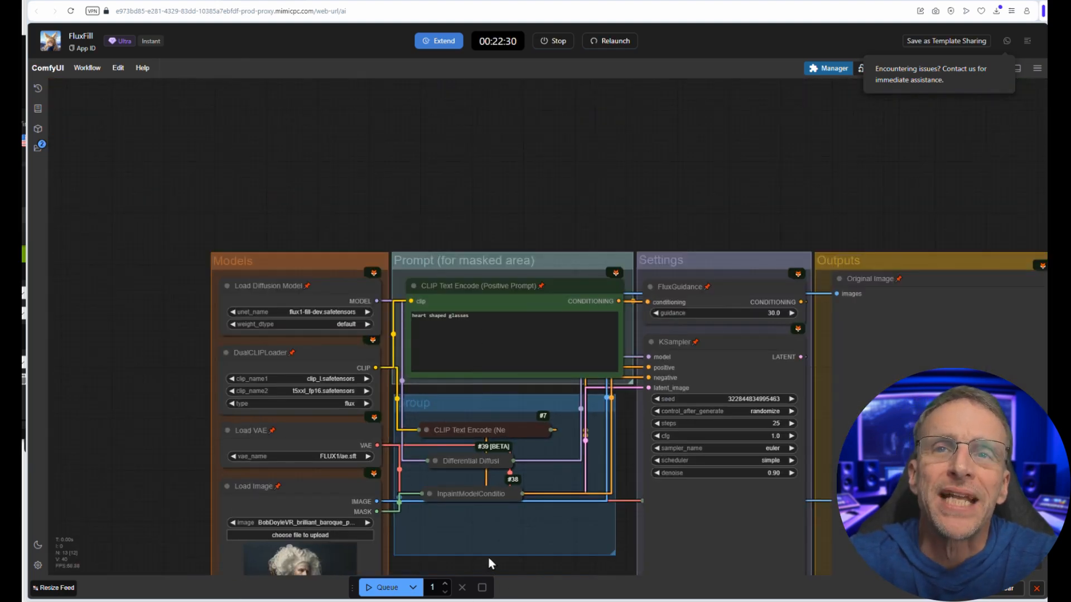
pyautogui.moveTo(487, 556); pyautogui.dragTo(537, 390)
pyautogui.scroll(5, 357, 440)
pyautogui.rightClick(378, 362)
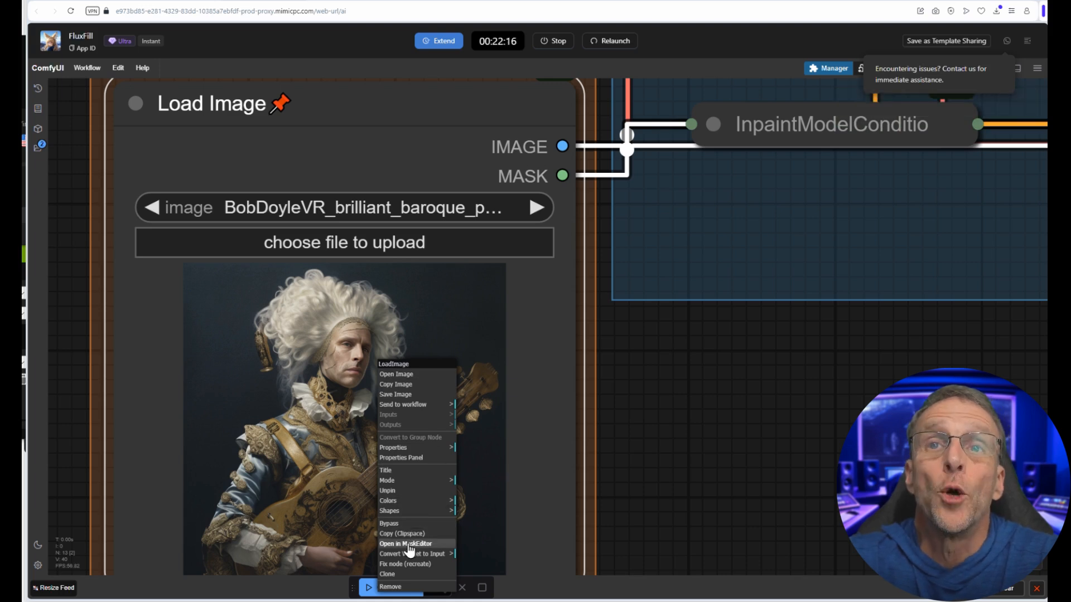
pyautogui.click(408, 544)
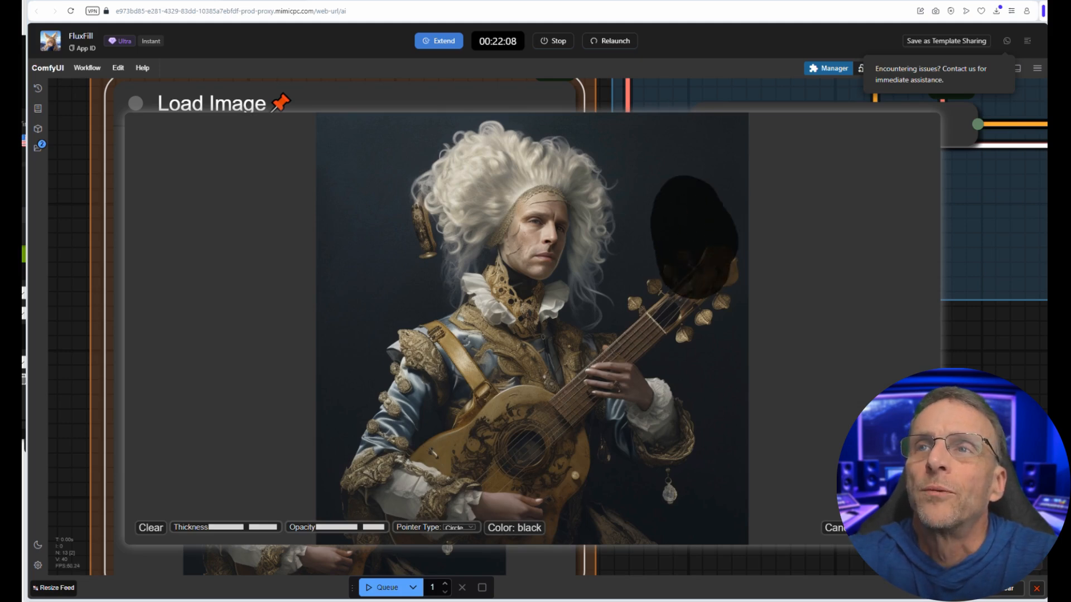
pyautogui.click(872, 528)
# Step: Replace the positive prompt for the masked area with "a fluffy yellow canary" and queue the workflow
pyautogui.moveTo(805, 268); pyautogui.dragTo(409, 576)
pyautogui.scroll(-5, 456, 286)
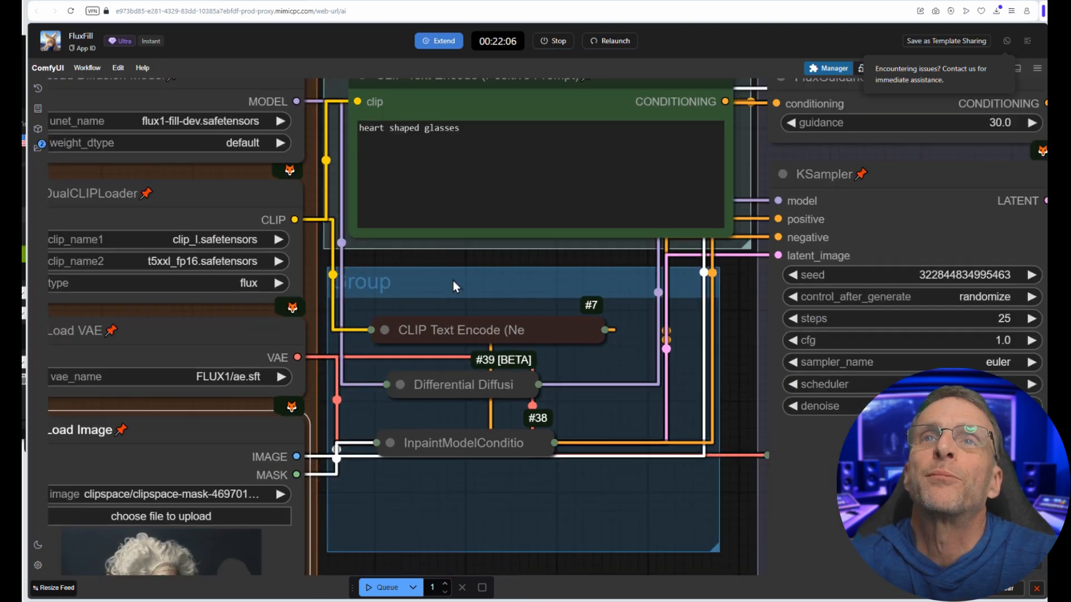
pyautogui.click(454, 144)
pyautogui.hotkey('ctrl', 'a')
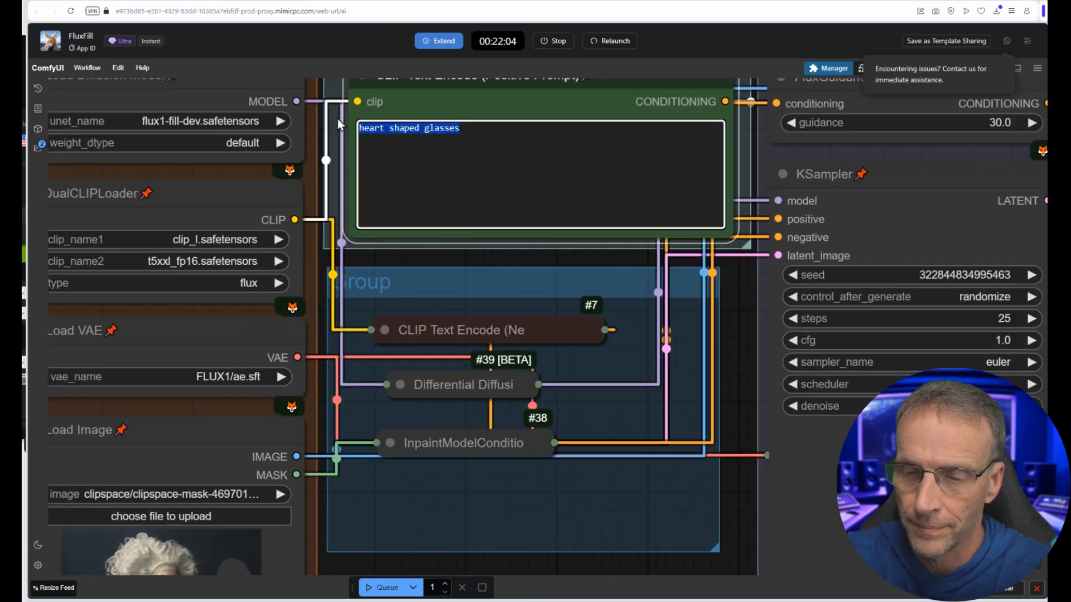
pyautogui.write('a flu')
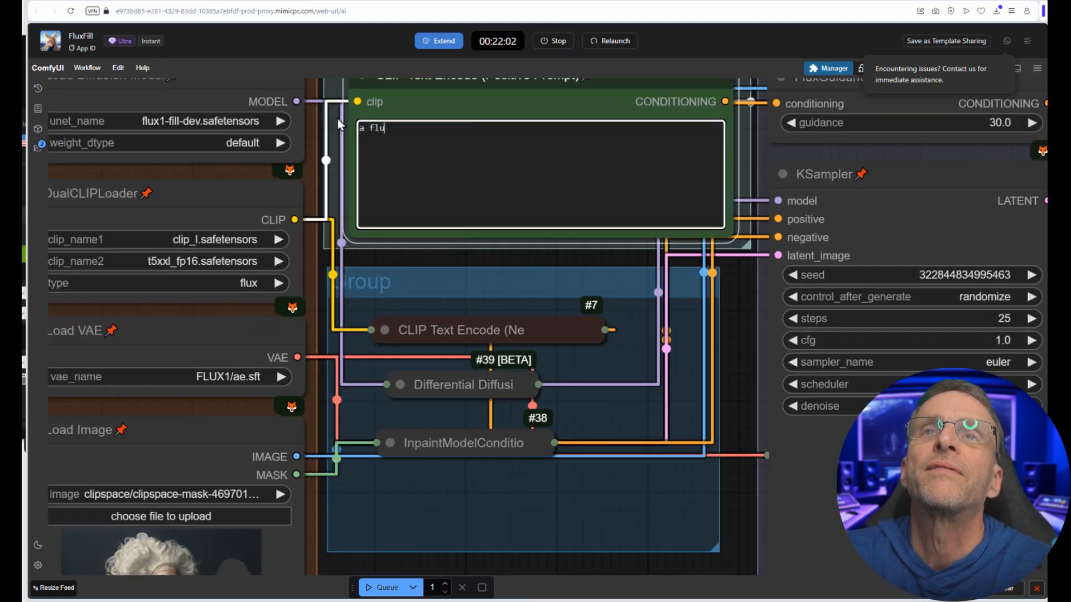
pyautogui.write('ffy yellow cana')
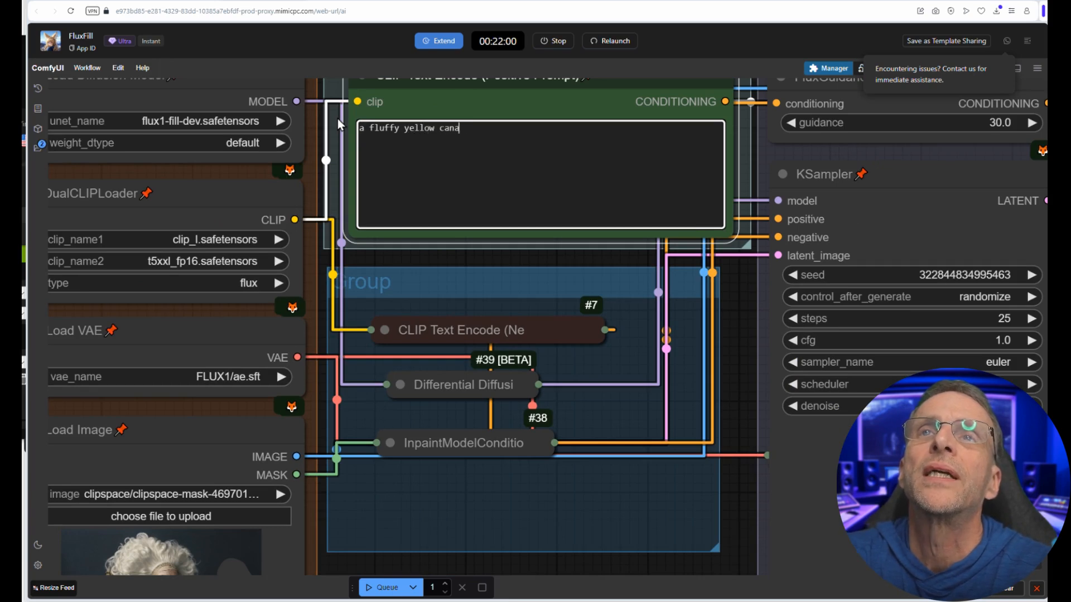
pyautogui.write('ry')
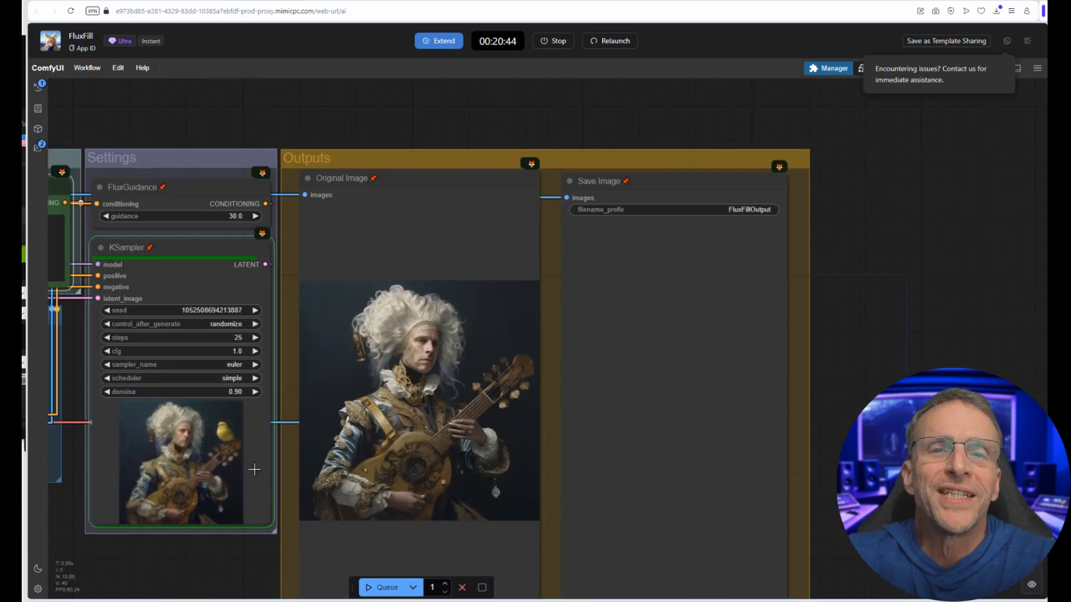
# Step: Load the portrait of the bearded man in the black futuristic suit, mask a band across his eyes, and save the mask to the node
pyautogui.scroll(7, 245, 424)
pyautogui.scroll(-9, 246, 429)
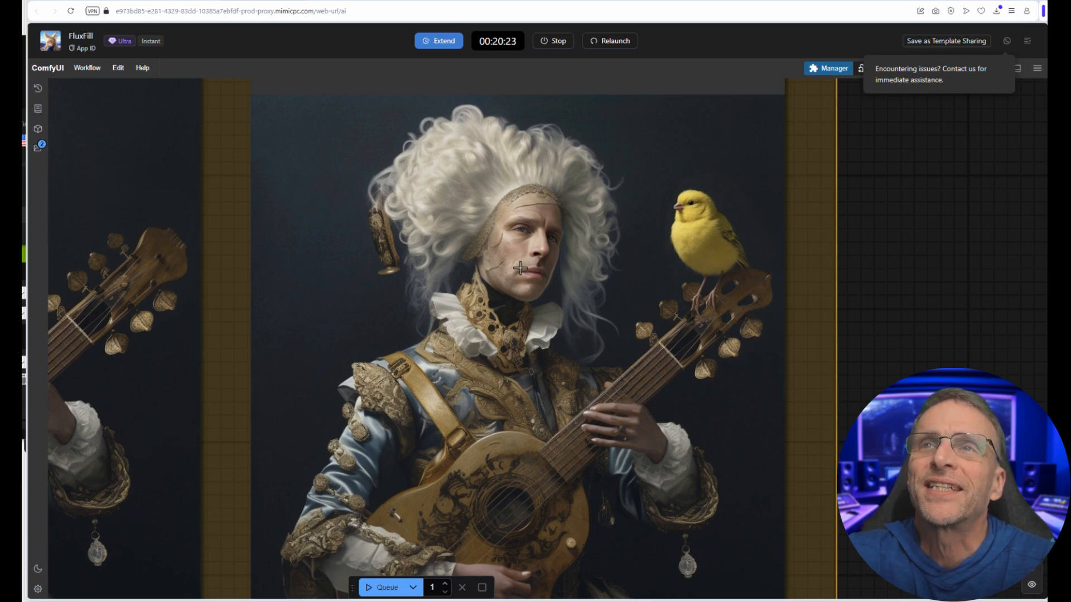
pyautogui.scroll(-6, 520, 268)
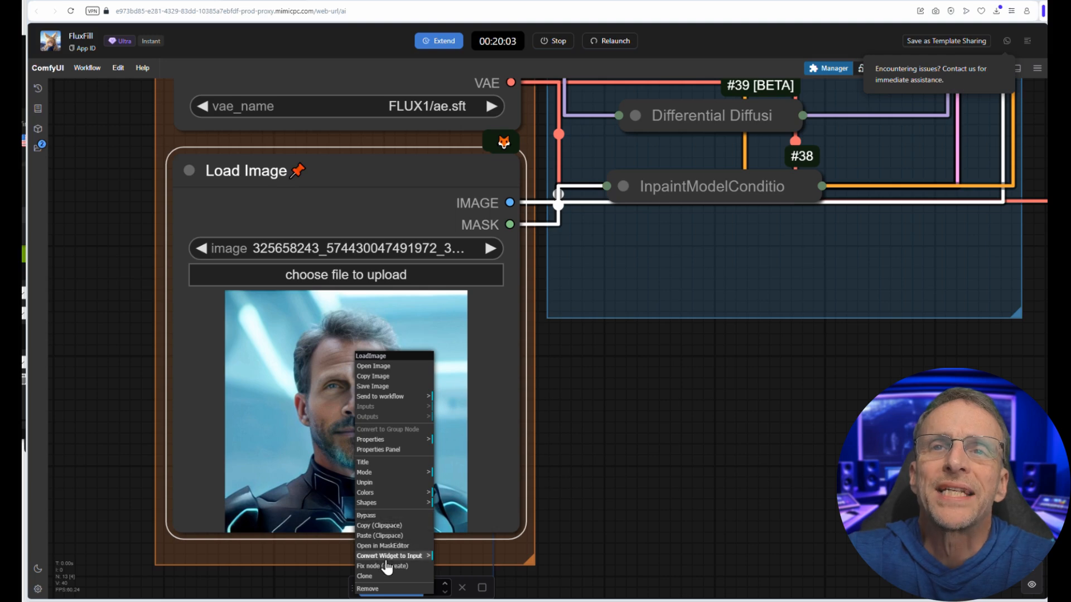
pyautogui.click(384, 559)
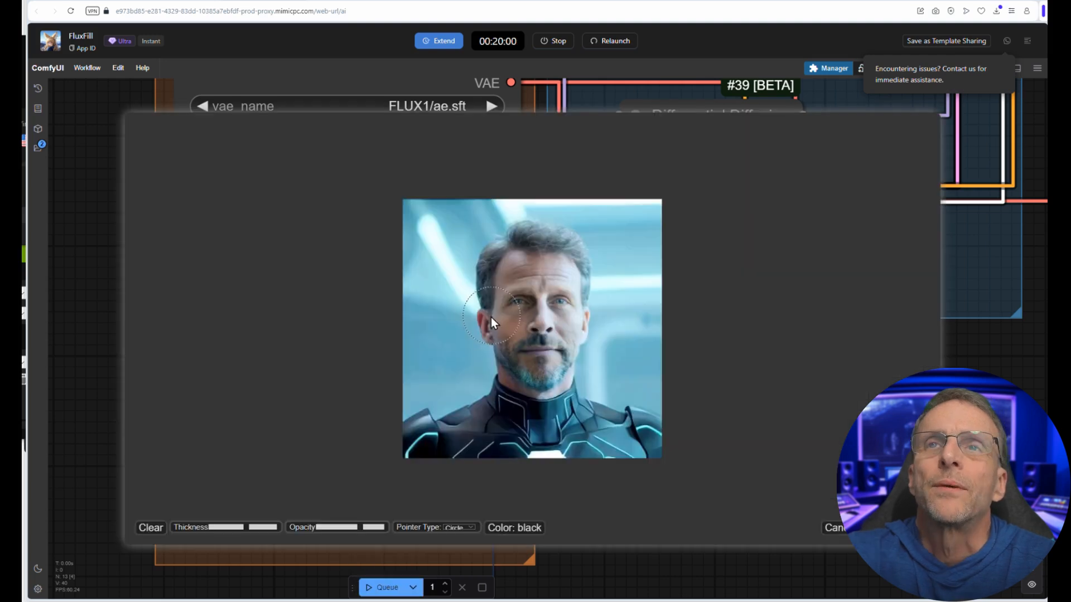
pyautogui.moveTo(514, 305); pyautogui.dragTo(575, 306)
pyautogui.click(897, 528)
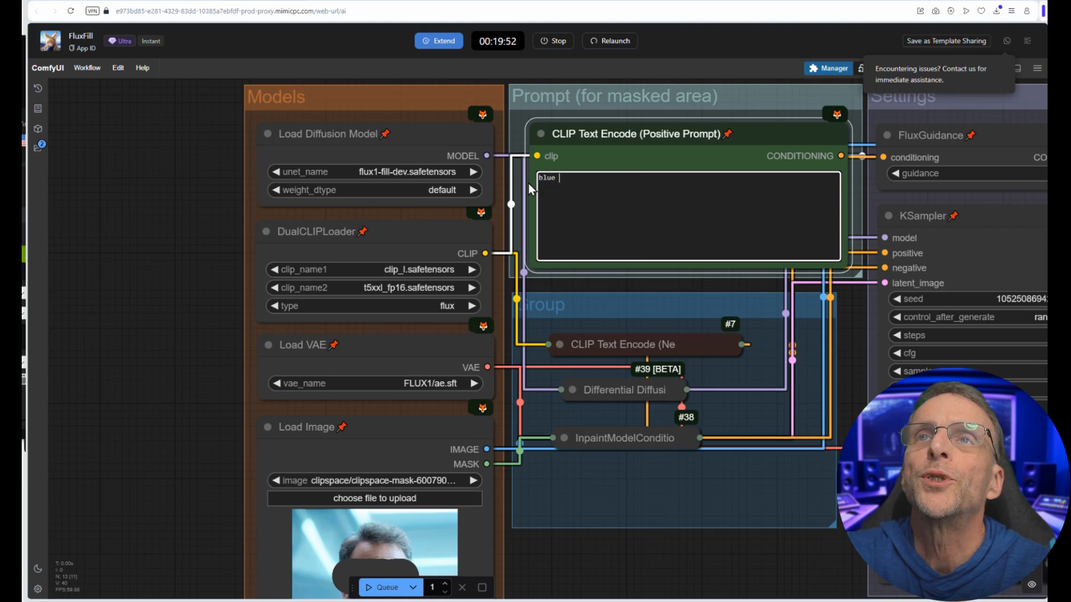
# Step: Complete the masked-area prompt as "blue metal glasses" and queue the workflow
pyautogui.write('al glasses')
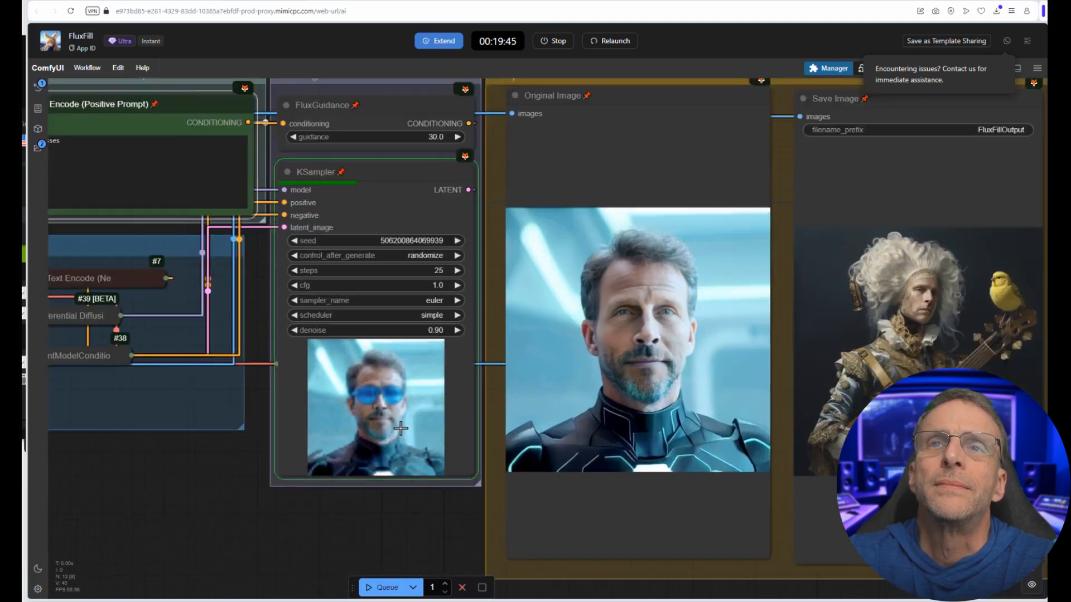
pyautogui.scroll(2, 387, 400)
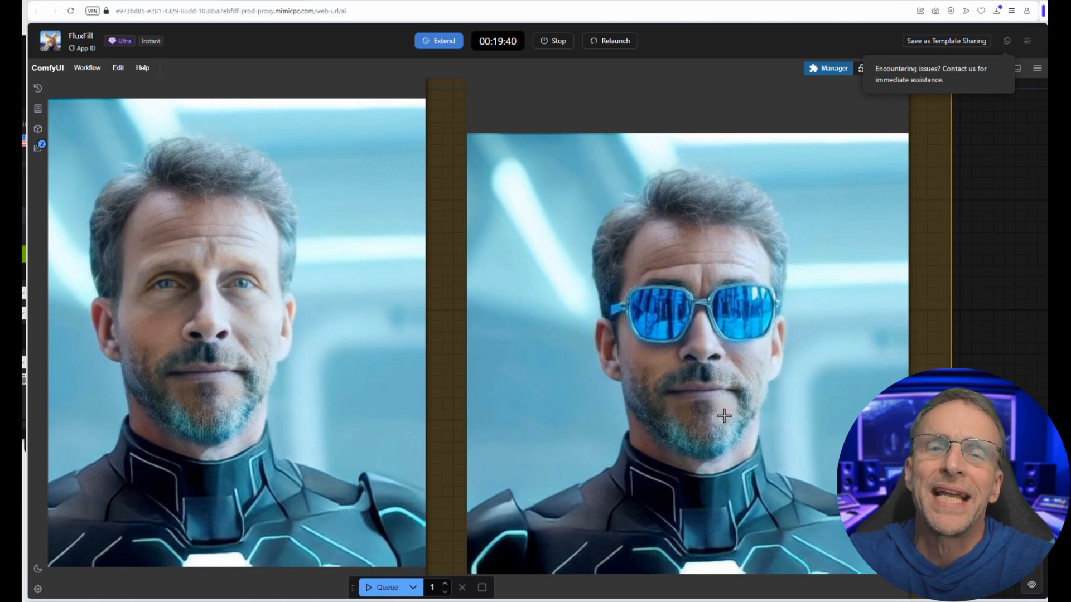
# Step: Extend the masked-area prompt with "with clear lenses" and queue the workflow
pyautogui.scroll(-6, 724, 415)
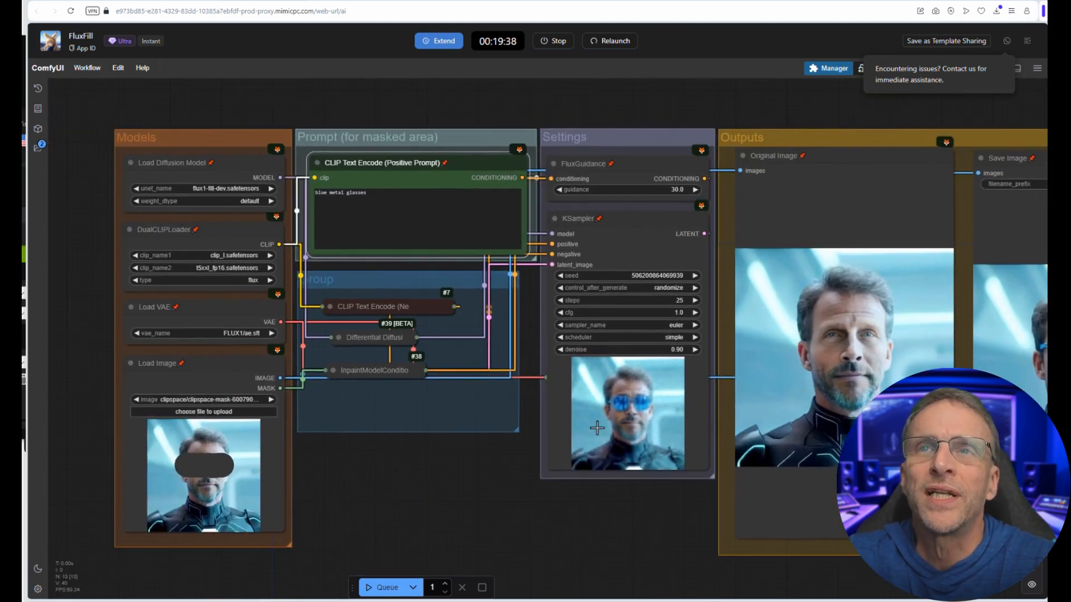
pyautogui.click(381, 197)
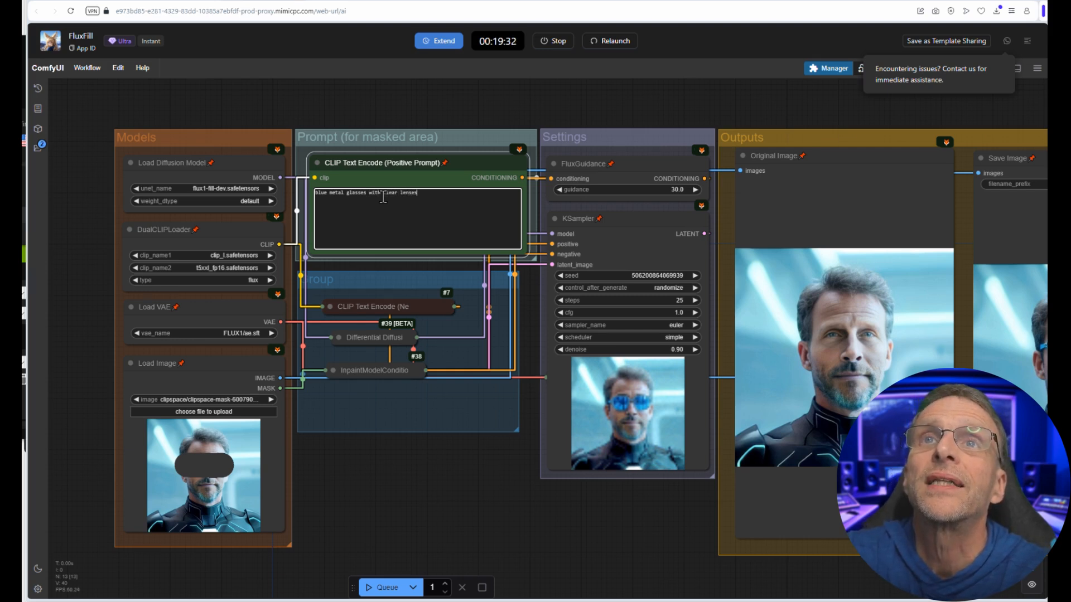
pyautogui.click(384, 587)
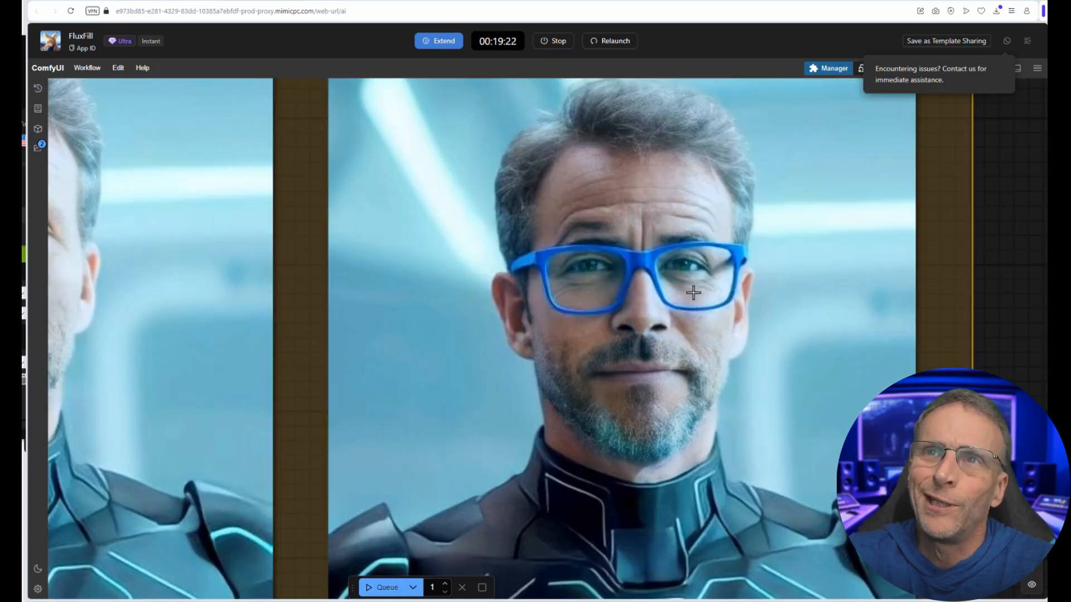
# Step: Reopen the portrait's mask, reduce the brush thickness, erase the mask over both eyes, and save it to the node
pyautogui.scroll(-8, 693, 292)
pyautogui.scroll(5, 692, 296)
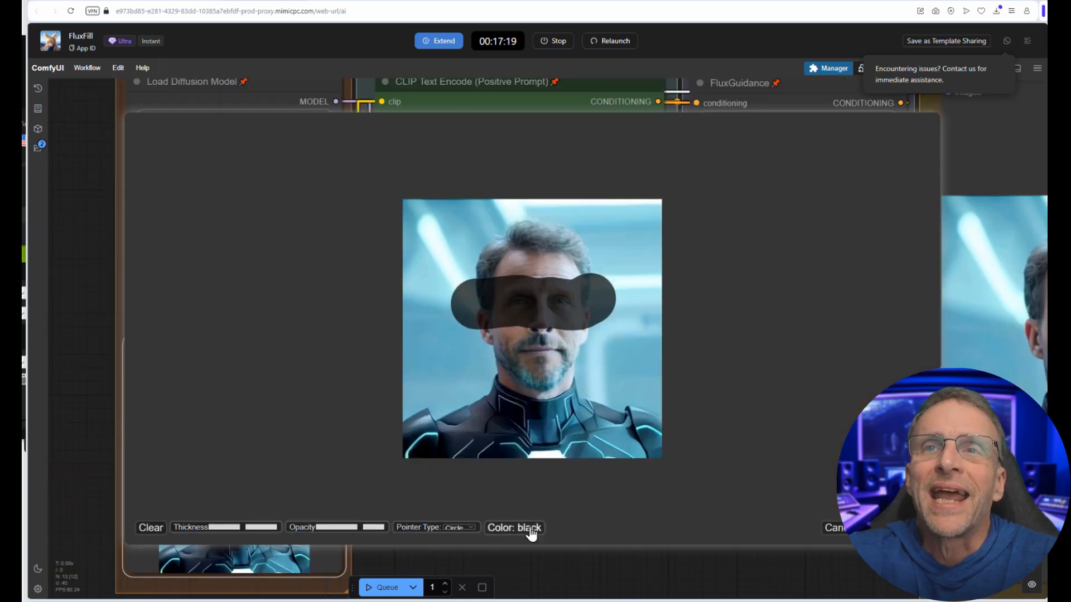
pyautogui.moveTo(242, 528); pyautogui.dragTo(229, 528)
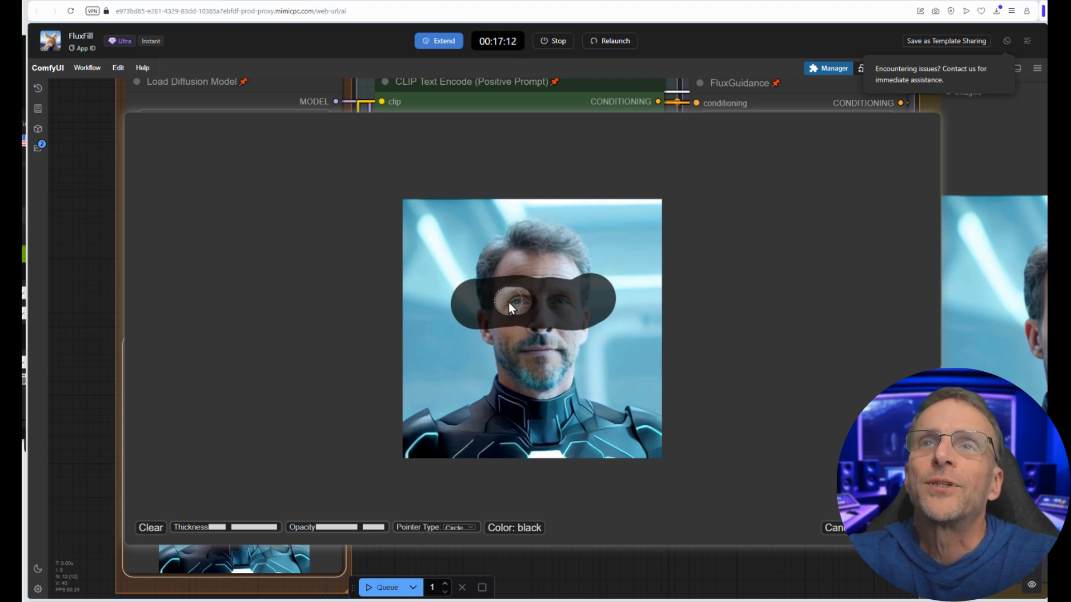
pyautogui.rightClick(560, 306)
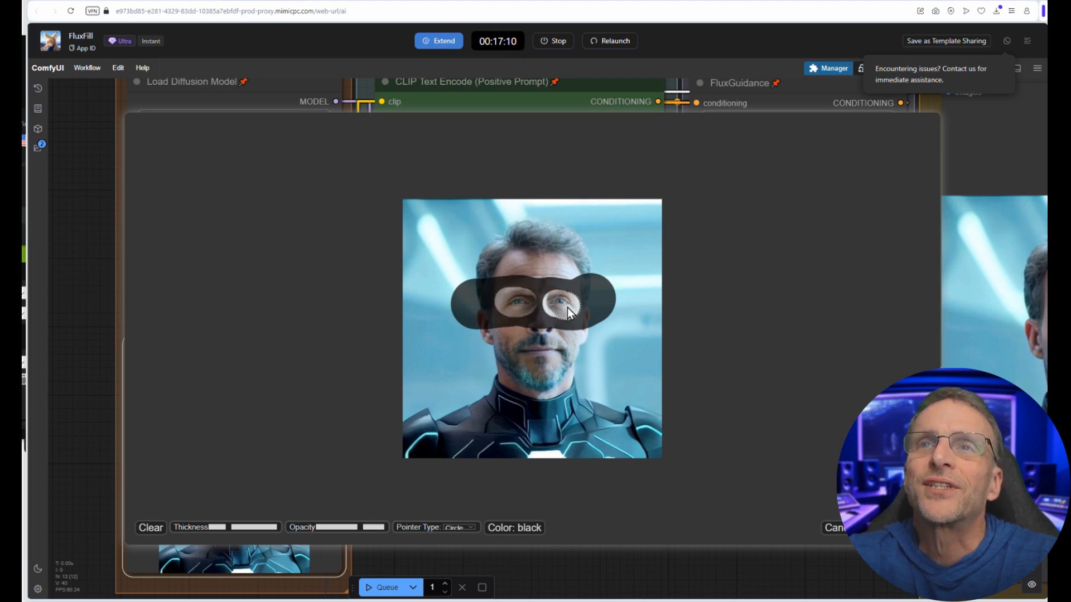
pyautogui.click(877, 528)
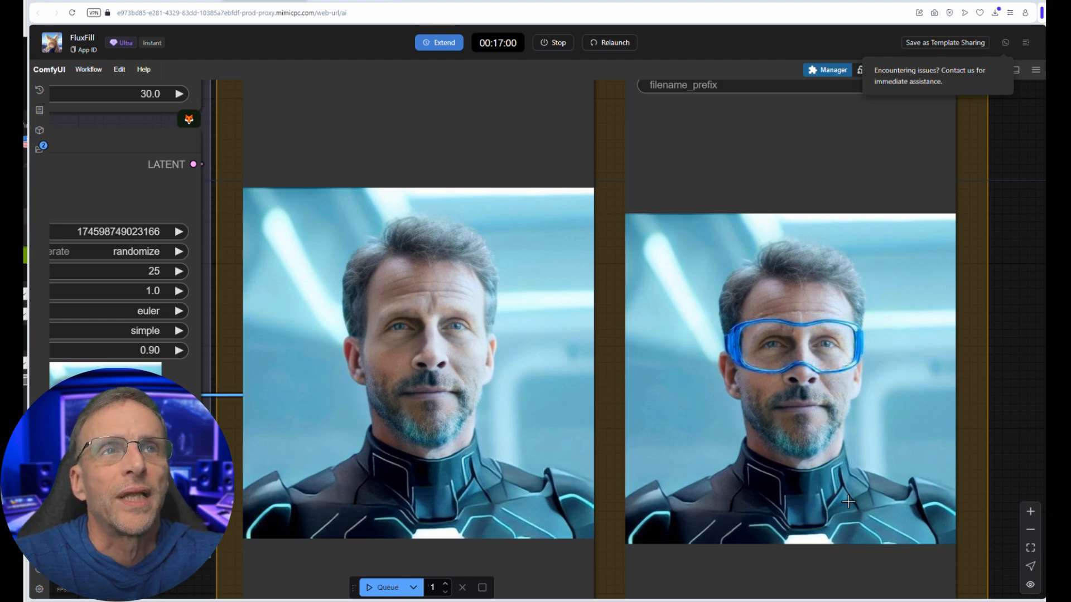
# Step: Save the output image with the blue glasses and load the downloaded file into the Load Image node
pyautogui.scroll(-5, 771, 348)
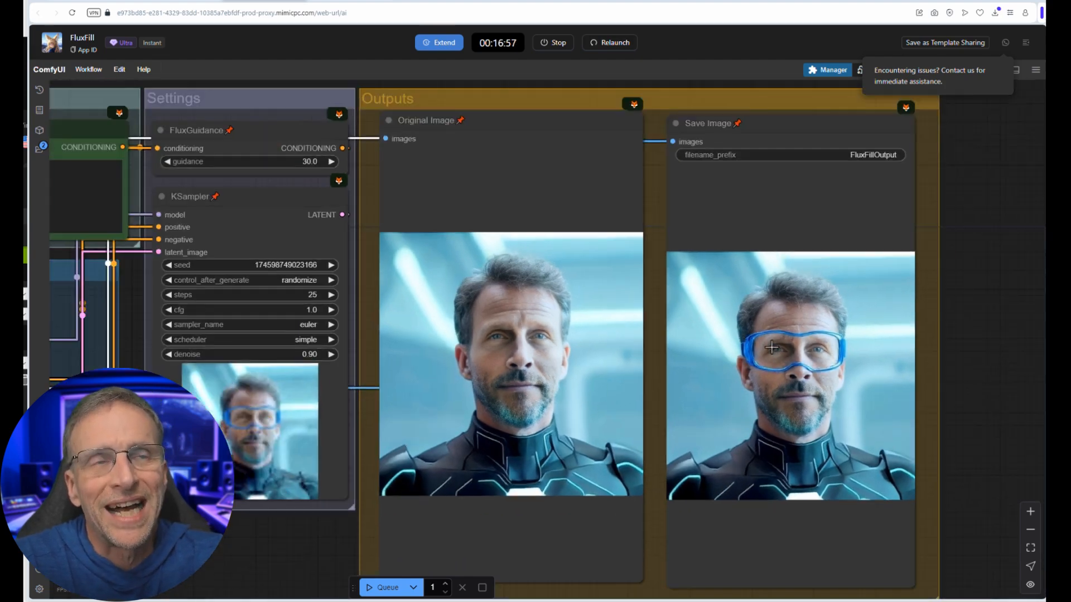
pyautogui.scroll(2, 824, 380)
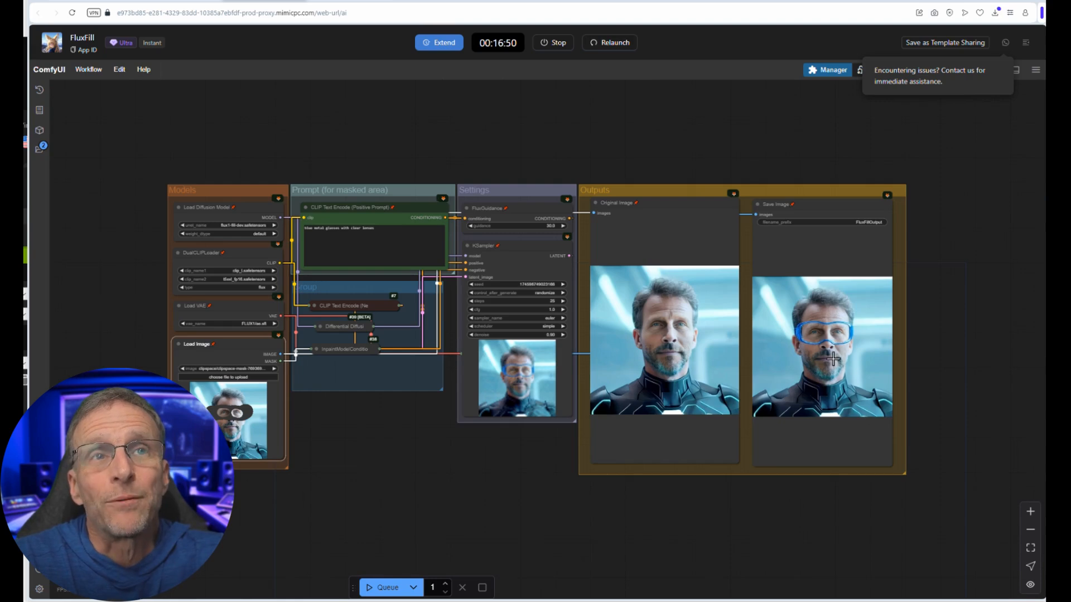
pyautogui.rightClick(823, 342)
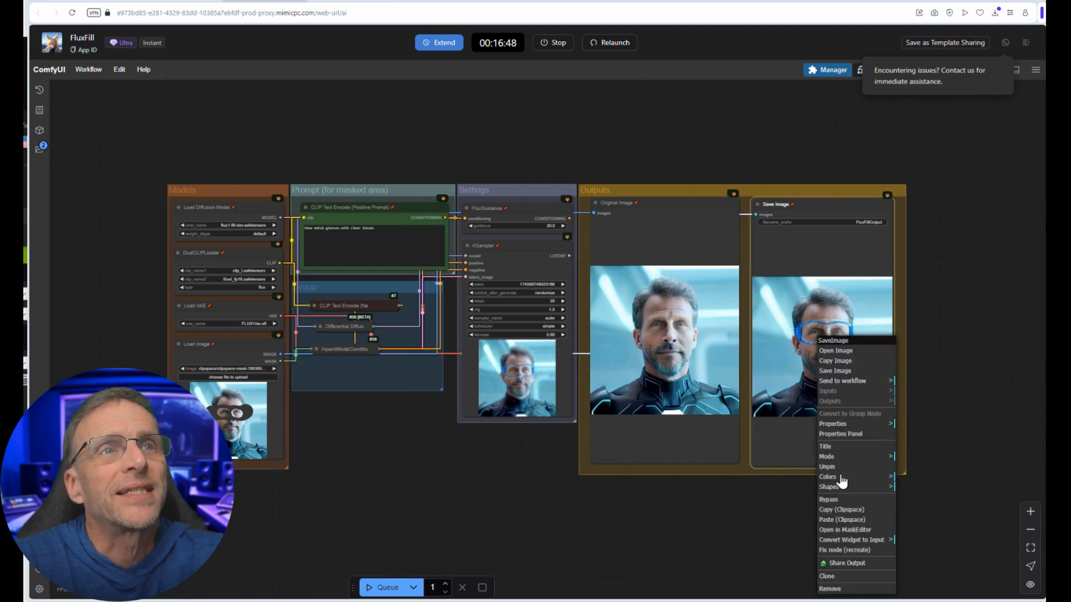
pyautogui.click(835, 371)
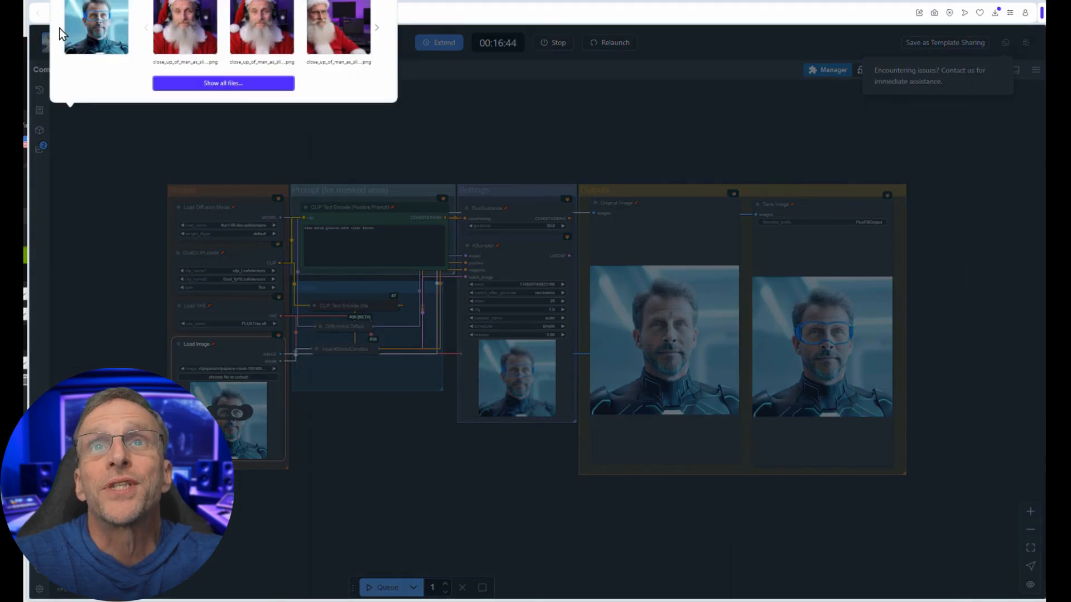
pyautogui.moveTo(119, 28); pyautogui.dragTo(274, 447)
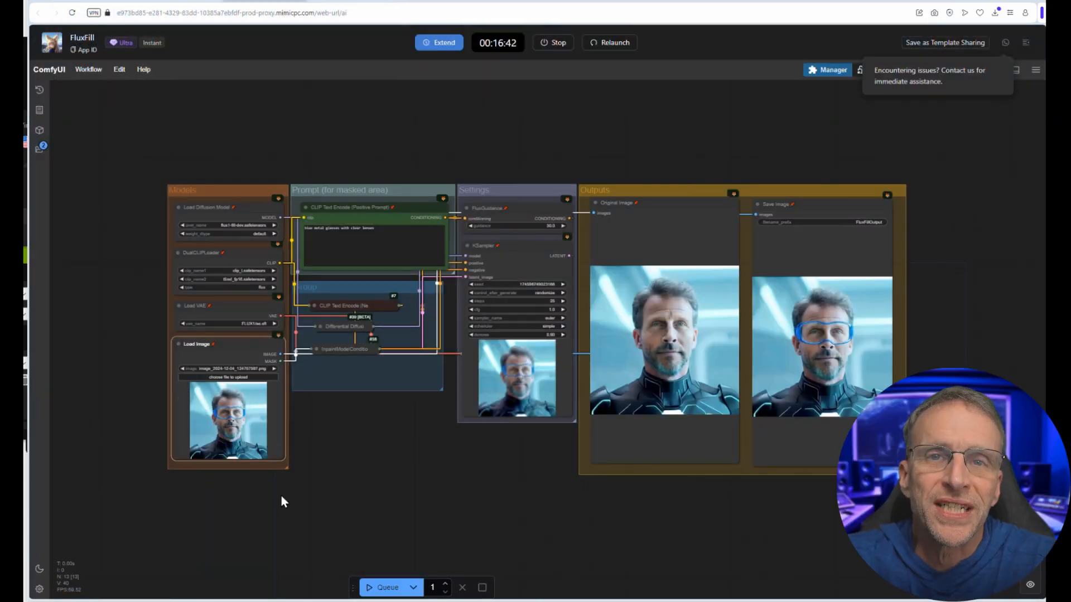
# Step: Replace the masked-area prompt with "steampunk robotic vulture on his shoulder" and queue the workflow
pyautogui.scroll(10, 241, 427)
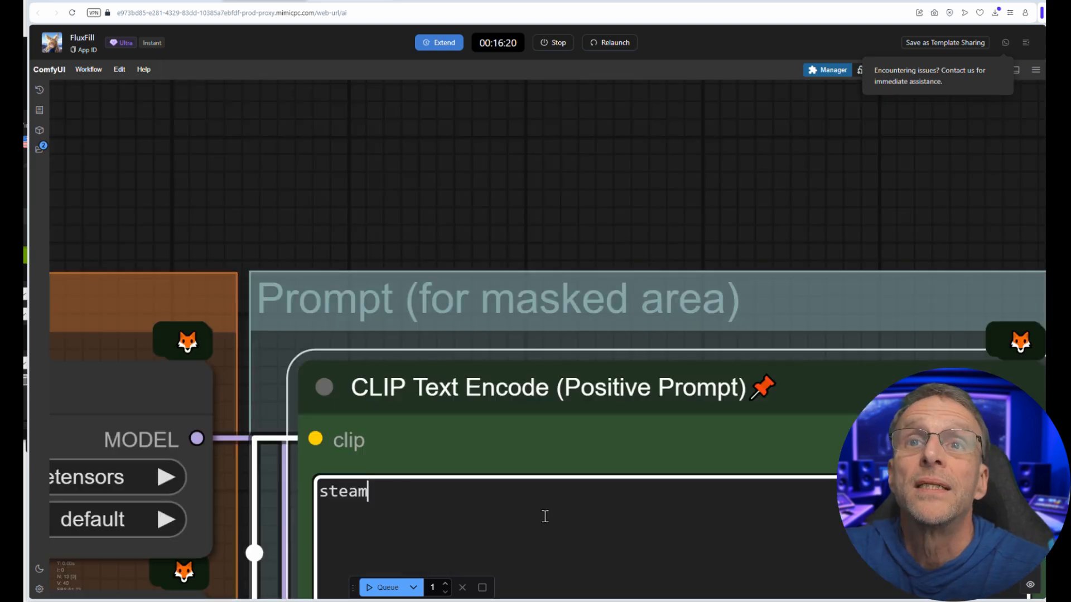
pyautogui.write('punk robotic')
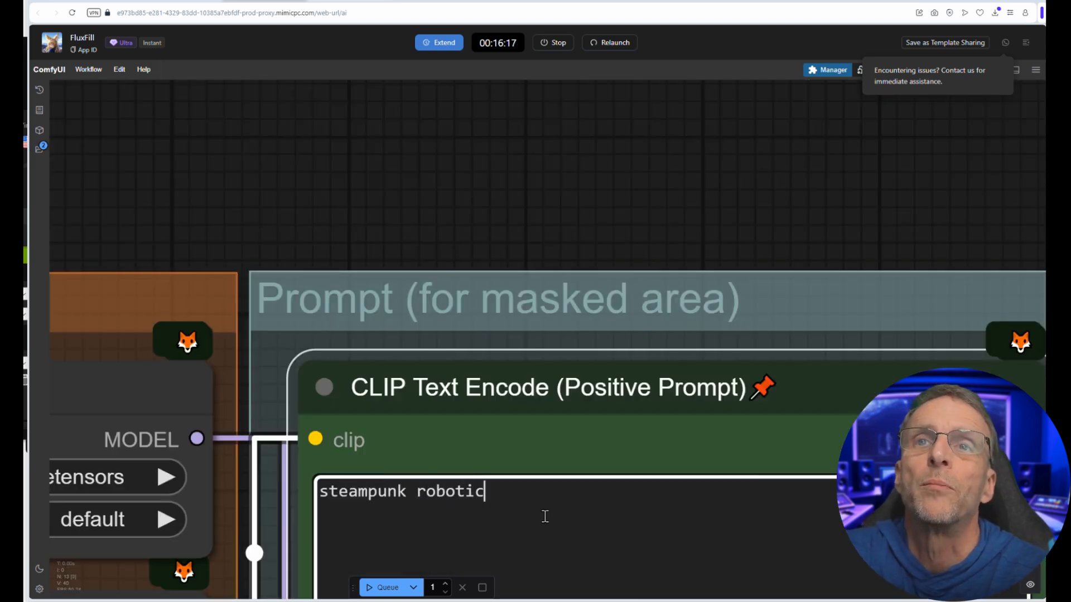
pyautogui.write(' vulture on his shoulder')
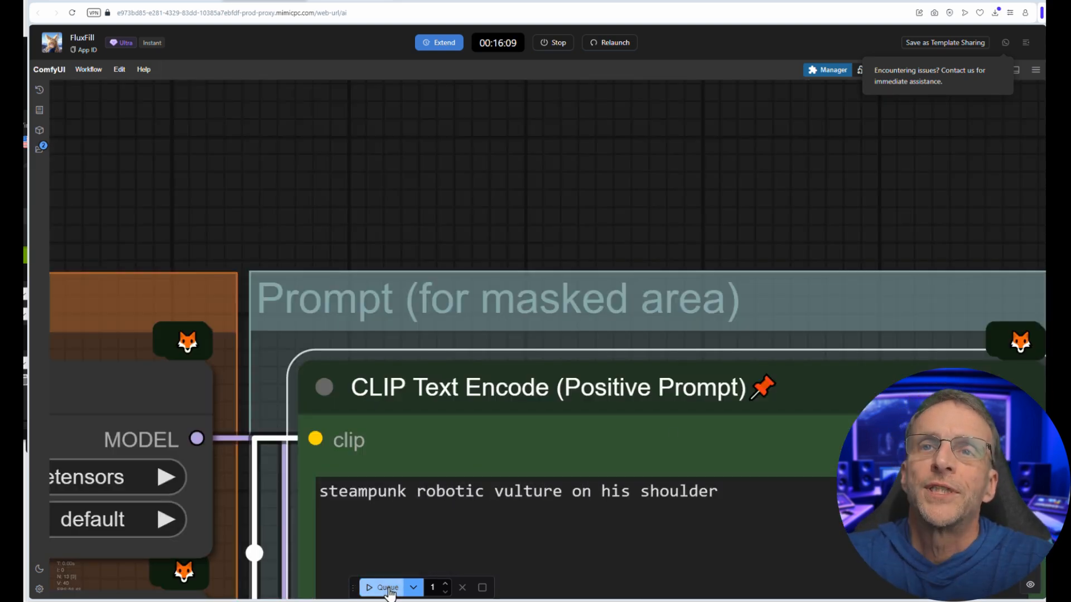
pyautogui.scroll(-10, 845, 366)
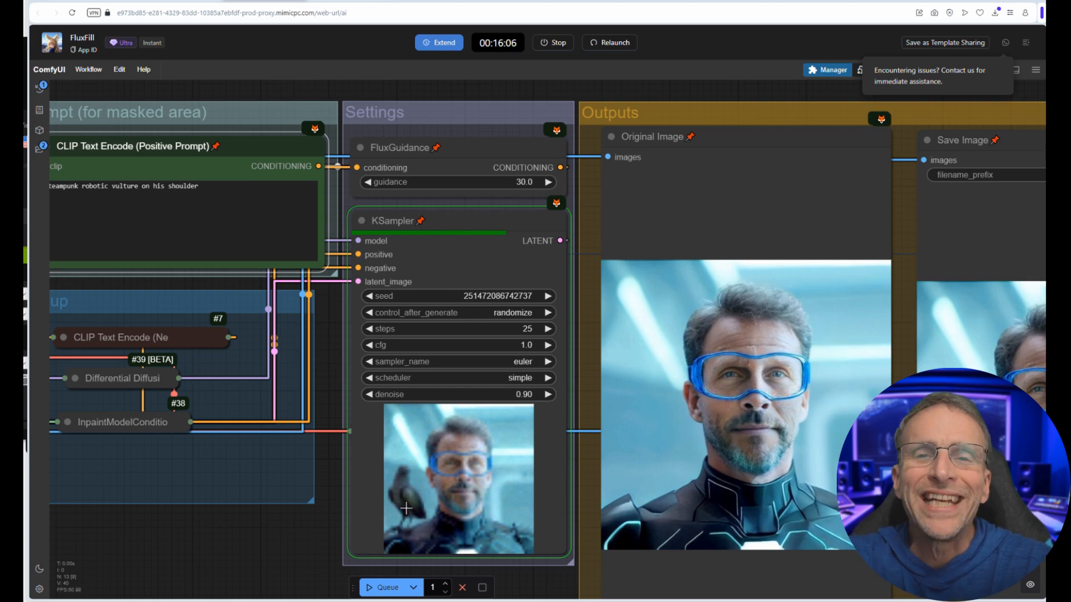
pyautogui.scroll(4, 411, 497)
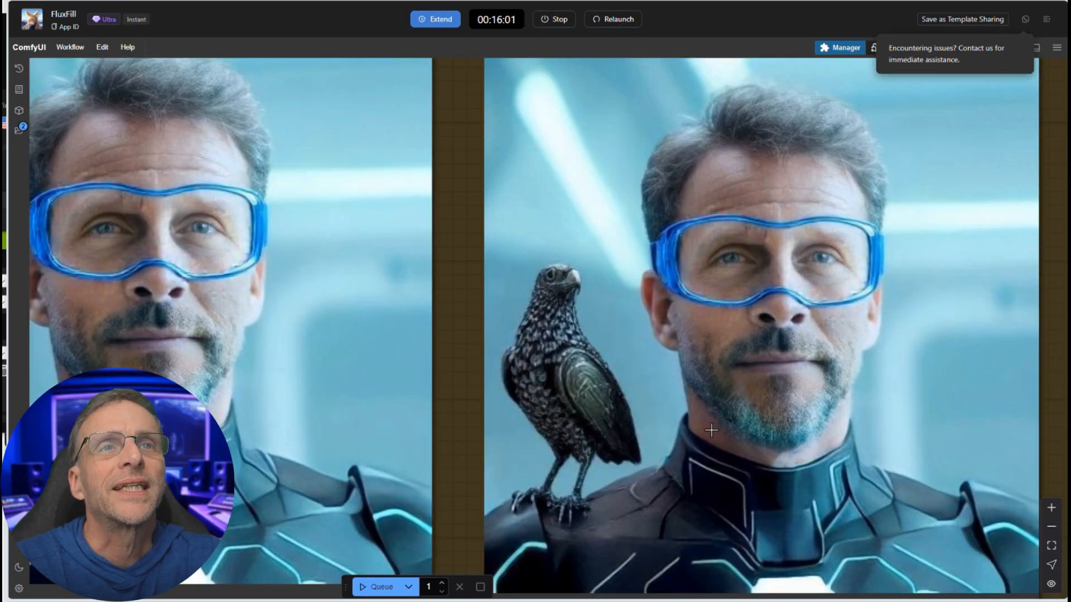
pyautogui.scroll(-6, 712, 443)
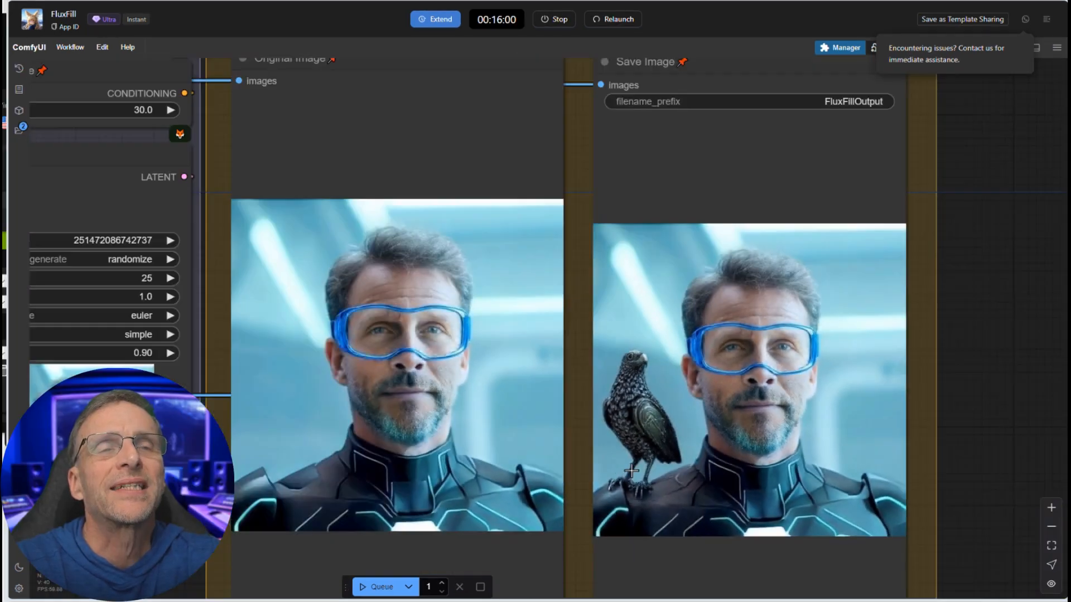